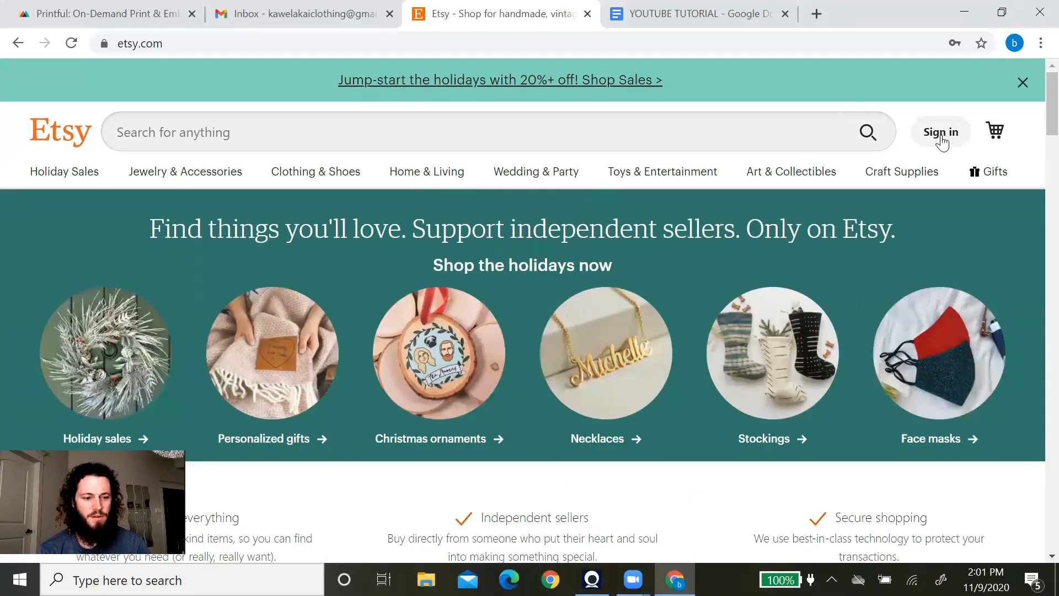
Start a new Etsy registration with the shop's e-mail address and the user's first name.
{"action": "left_click", "coordinate": [941, 135]}
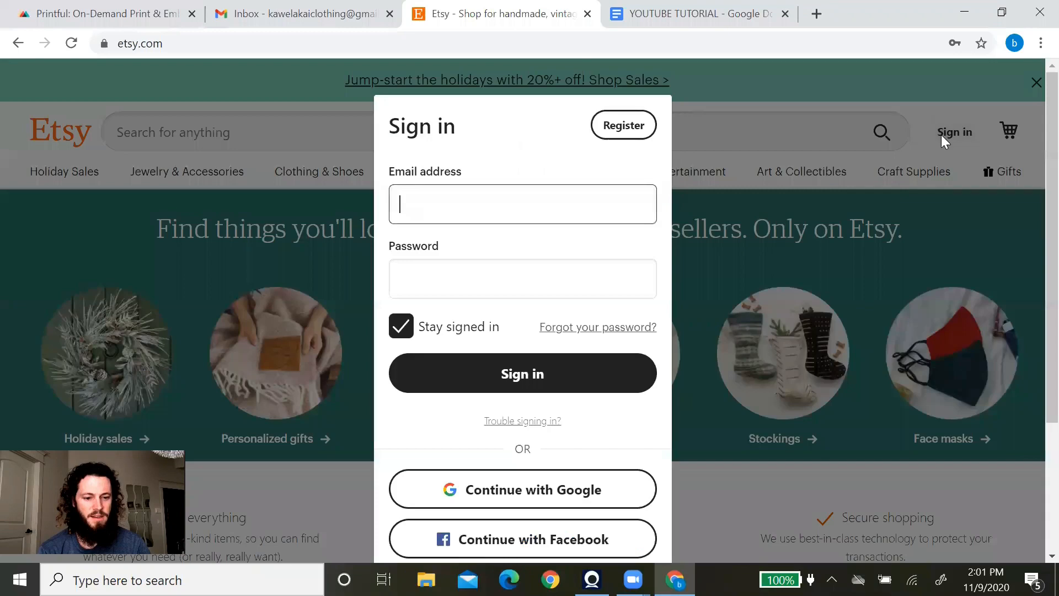
{"action": "left_click", "coordinate": [632, 131]}
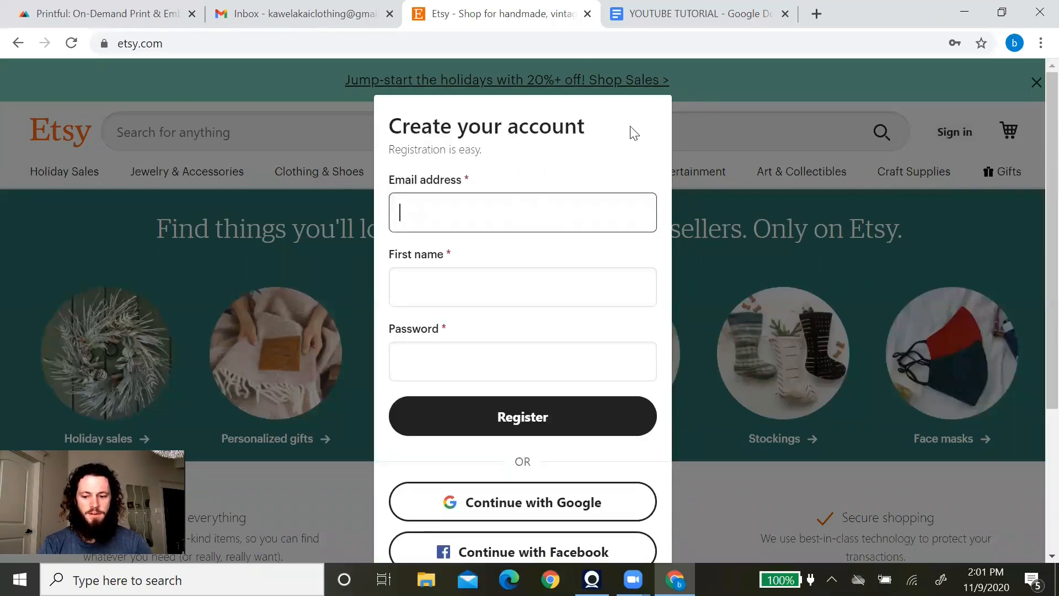
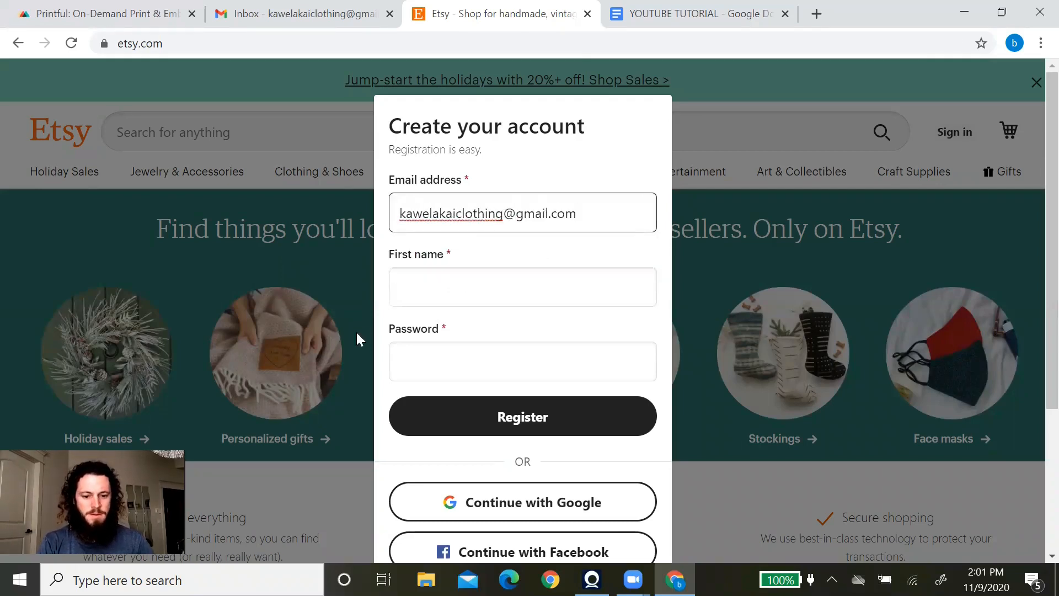
{"action": "left_click", "coordinate": [430, 292]}
{"action": "type", "text": "Brenon"}
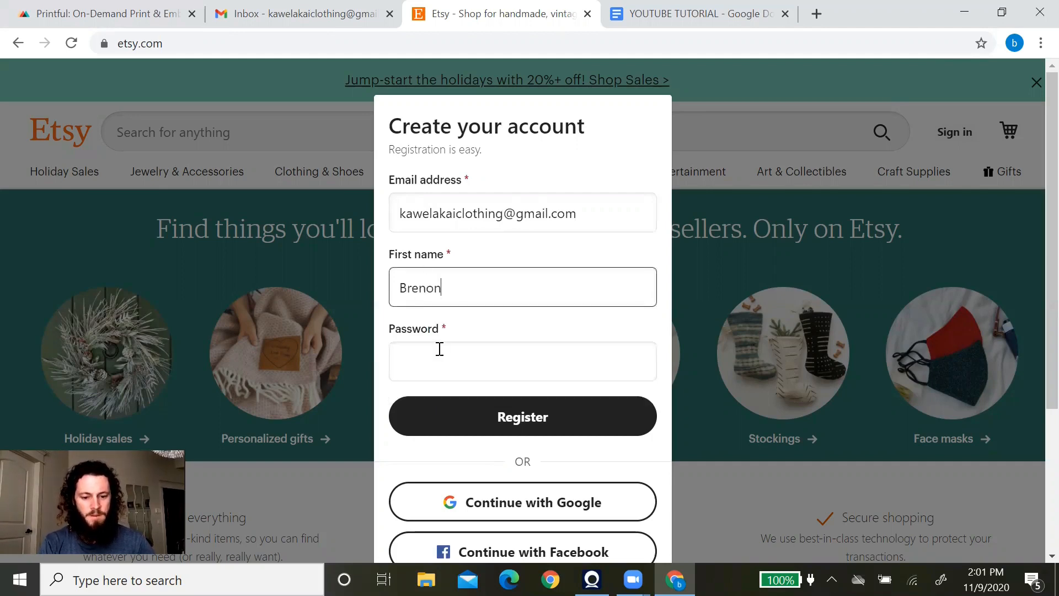
Enter the account password, submit the registration, and open the You menu.
{"action": "left_click", "coordinate": [440, 351]}
{"action": "type", "text": "•••••••••••"}
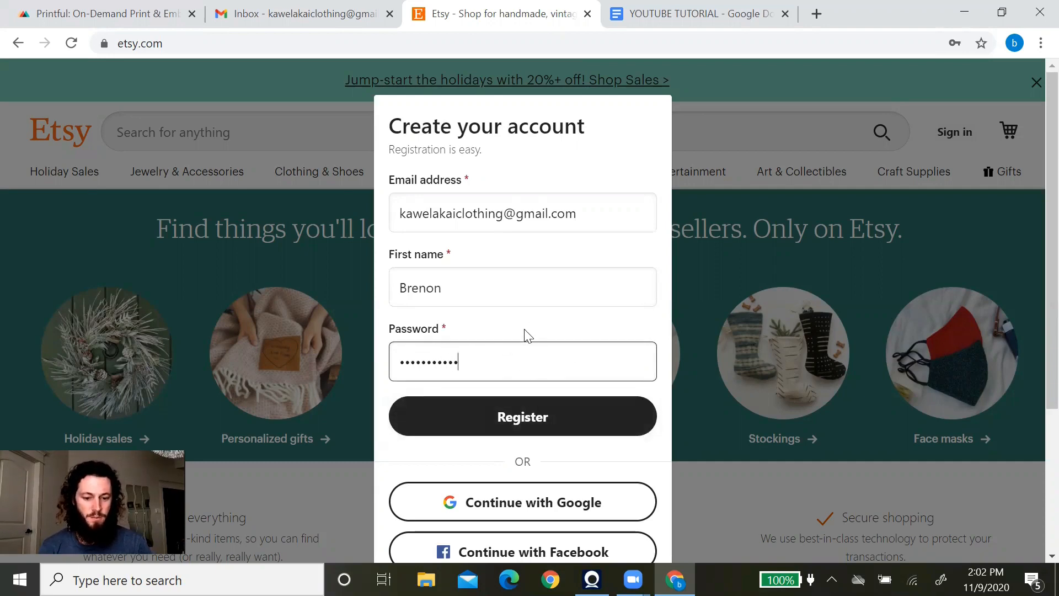
{"action": "scroll", "coordinate": [581, 255], "scroll_direction": "down", "scroll_amount": 4}
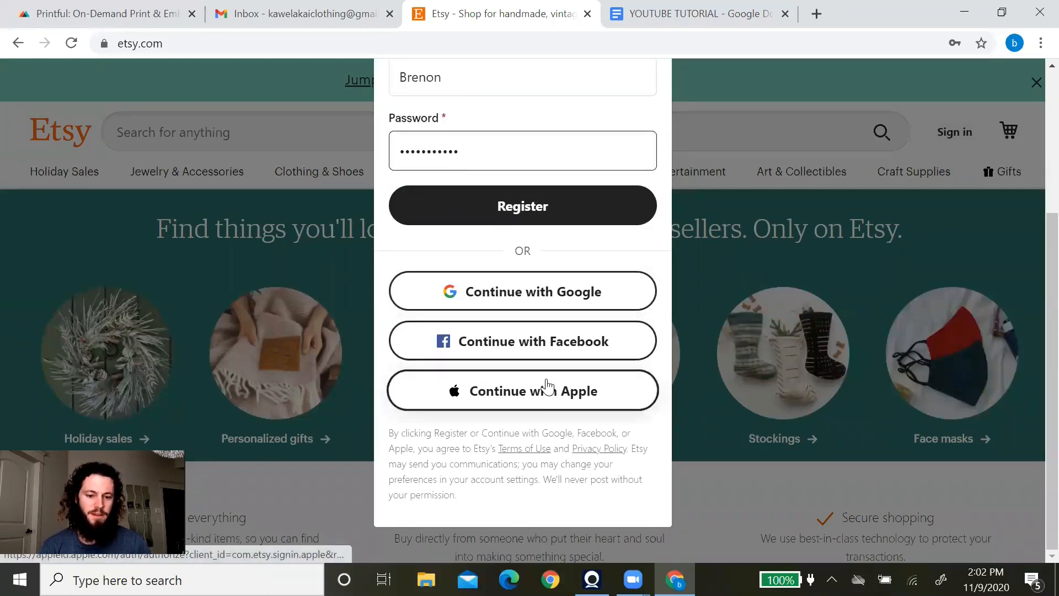
{"action": "scroll", "coordinate": [552, 375], "scroll_direction": "up", "scroll_amount": 4}
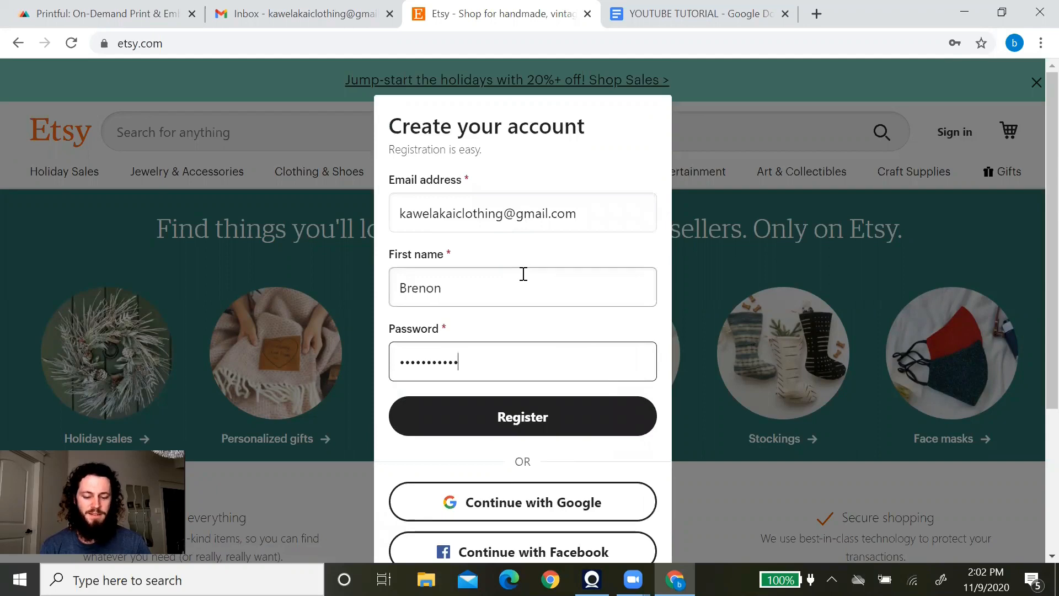
{"action": "left_click", "coordinate": [508, 428]}
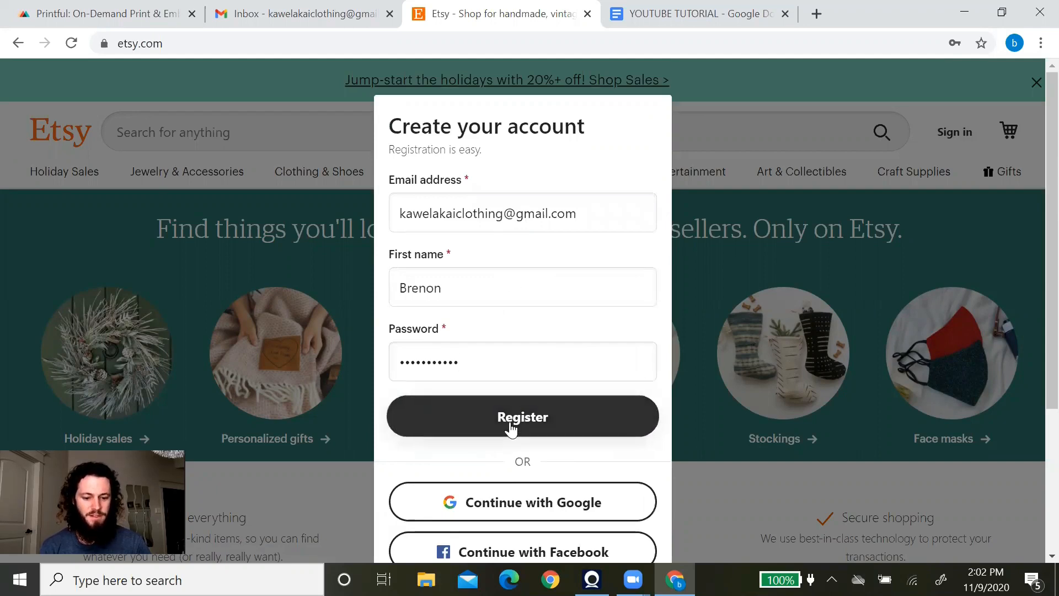
{"action": "left_click", "coordinate": [963, 145]}
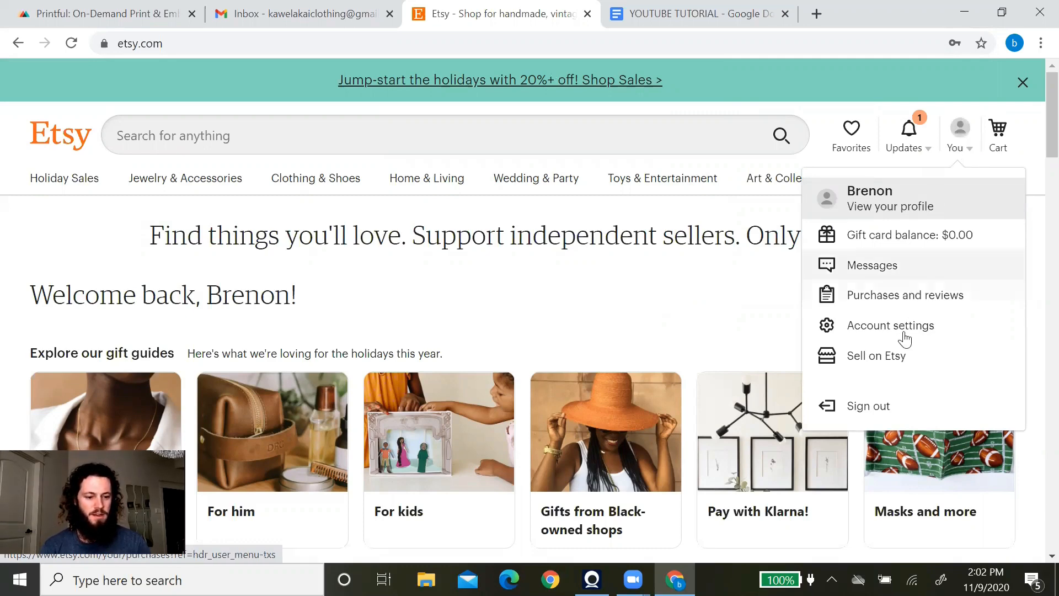
Open a new Etsy shop with English, United States, US Dollar and full-time selling preferences.
{"action": "left_click", "coordinate": [902, 362]}
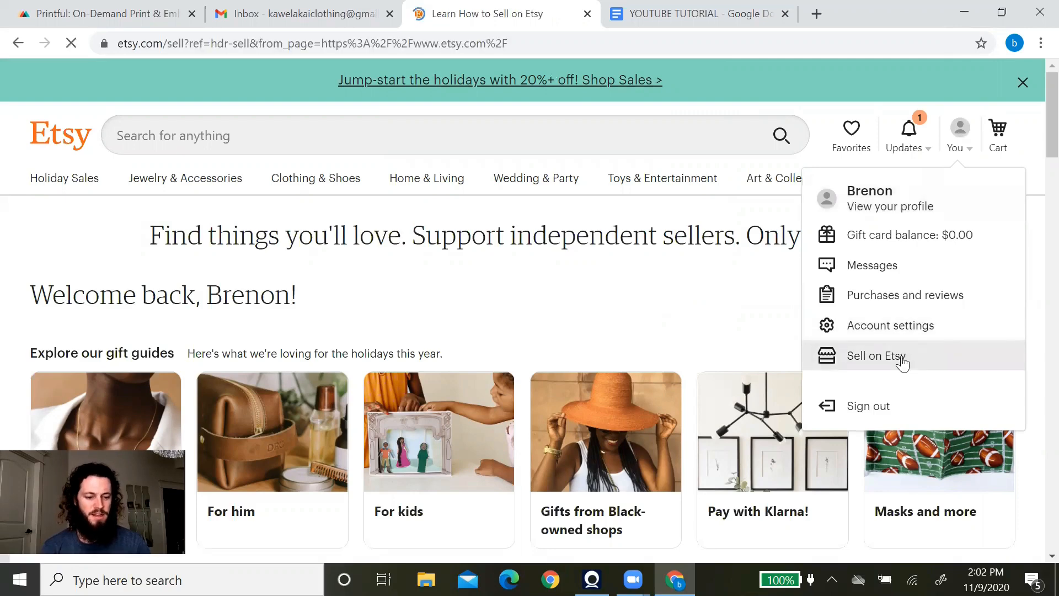
{"action": "scroll", "coordinate": [724, 287], "scroll_direction": "down", "scroll_amount": 10}
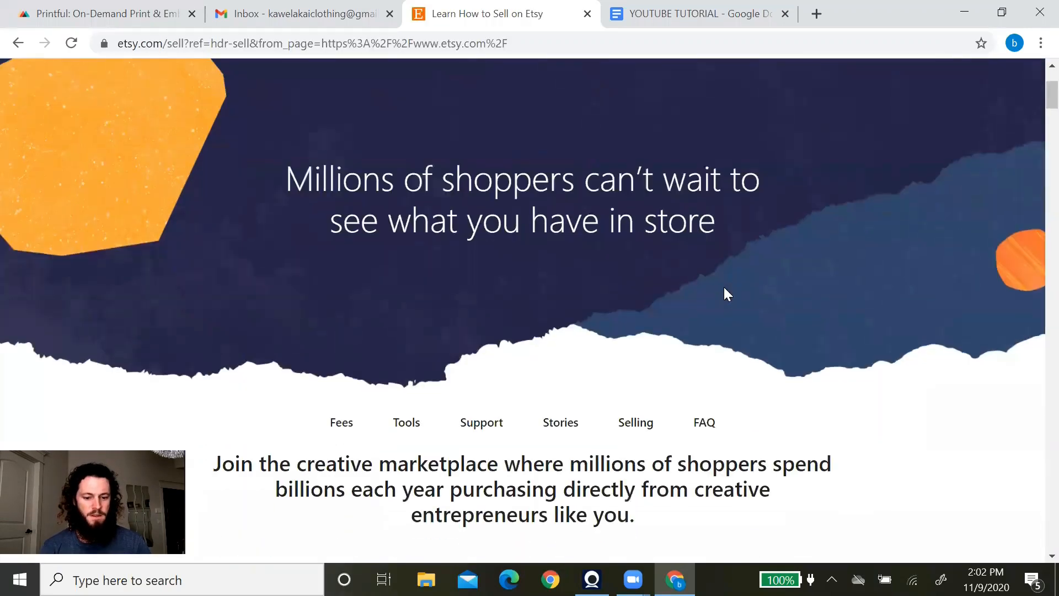
{"action": "scroll", "coordinate": [724, 294], "scroll_direction": "down", "scroll_amount": 6}
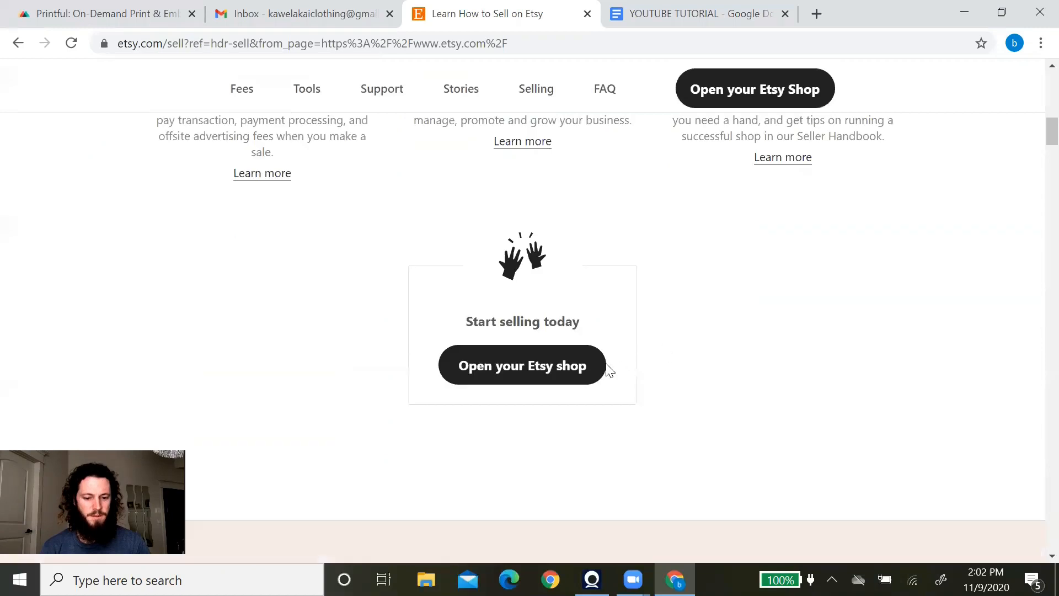
{"action": "left_click", "coordinate": [523, 377]}
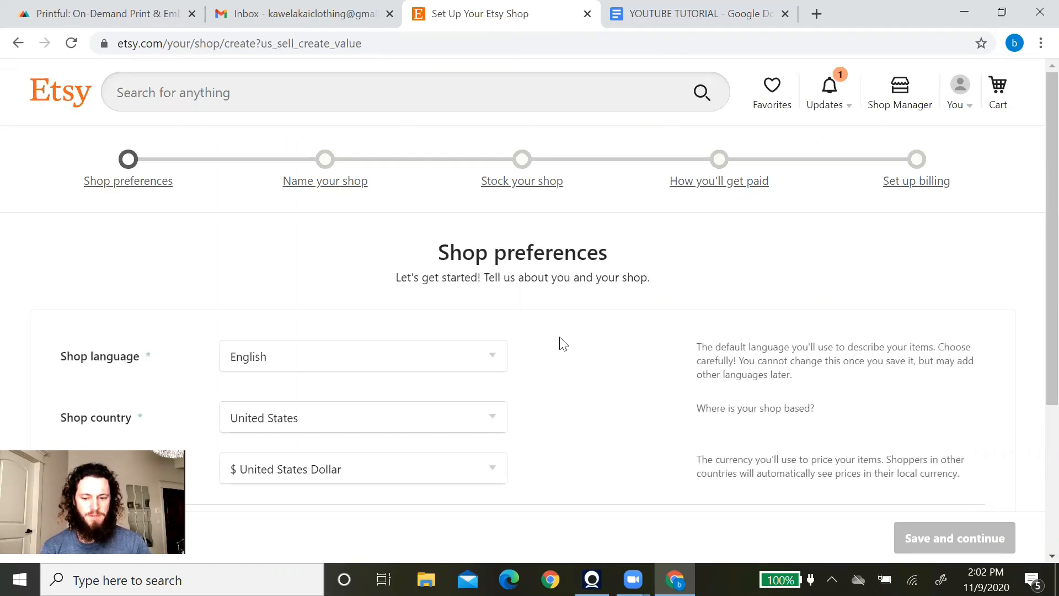
{"action": "scroll", "coordinate": [282, 285], "scroll_direction": "down", "scroll_amount": 2}
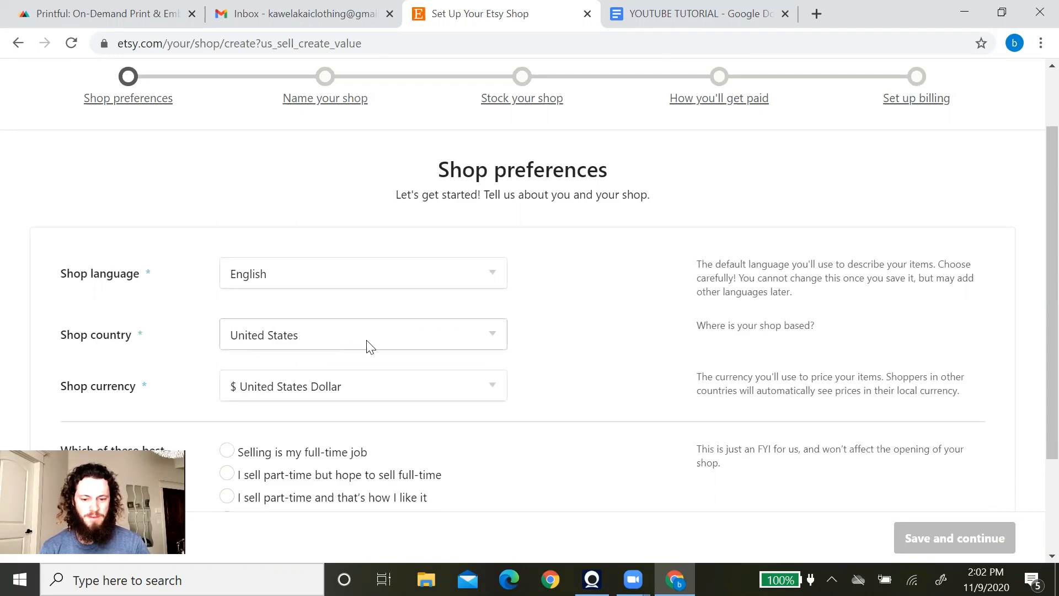
{"action": "scroll", "coordinate": [180, 345], "scroll_direction": "down", "scroll_amount": 2}
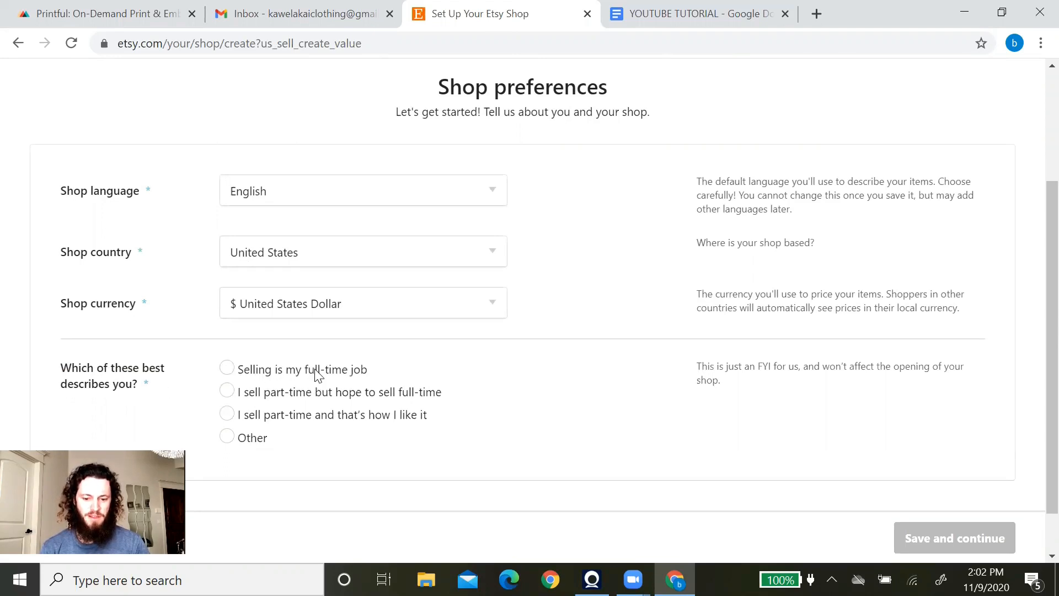
{"action": "left_click", "coordinate": [227, 368]}
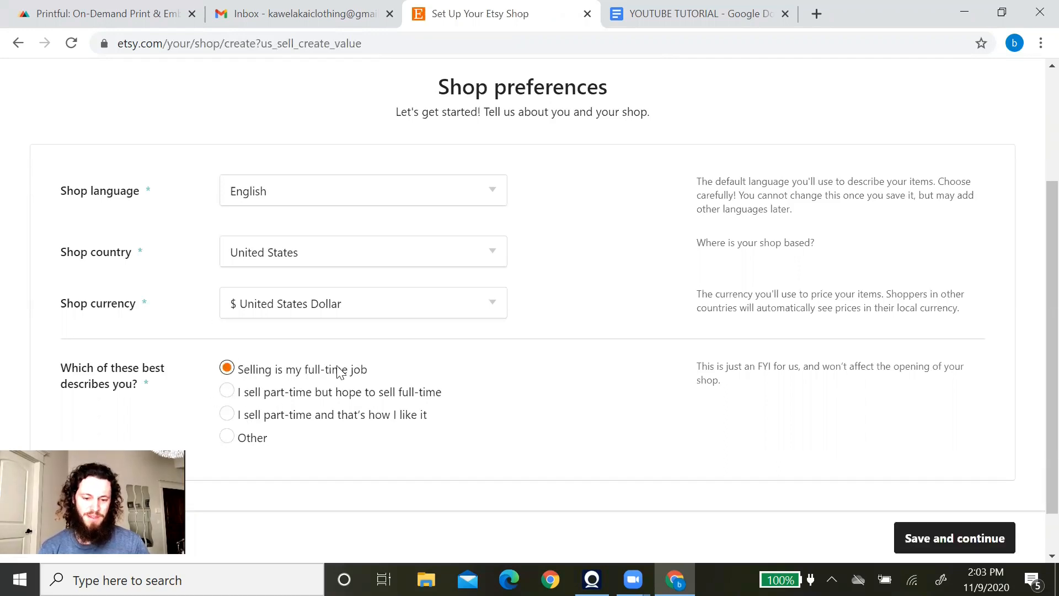
{"action": "scroll", "coordinate": [864, 449], "scroll_direction": "down", "scroll_amount": 1}
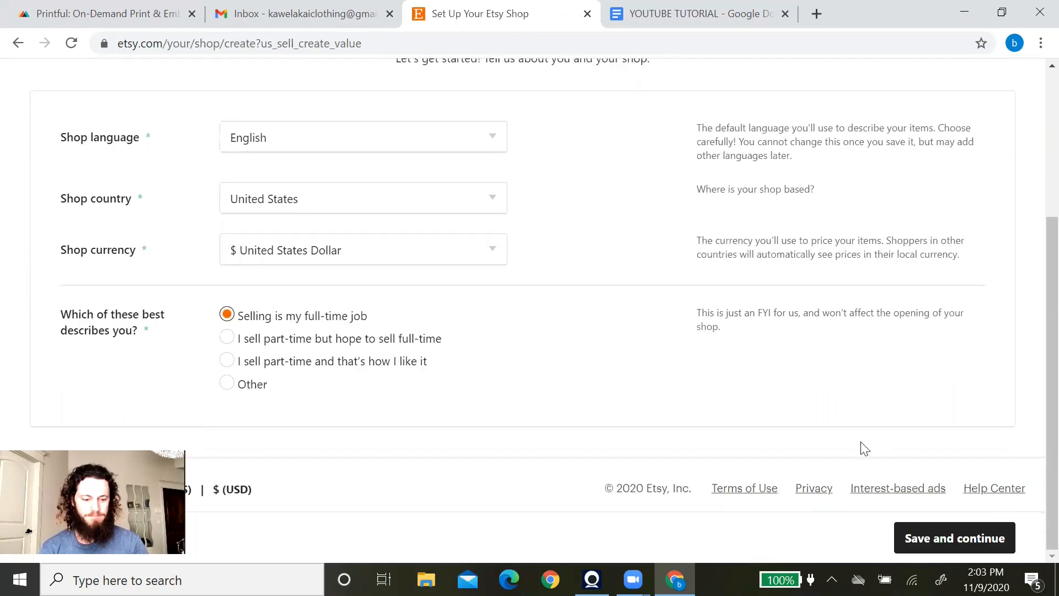
{"action": "left_click", "coordinate": [955, 539]}
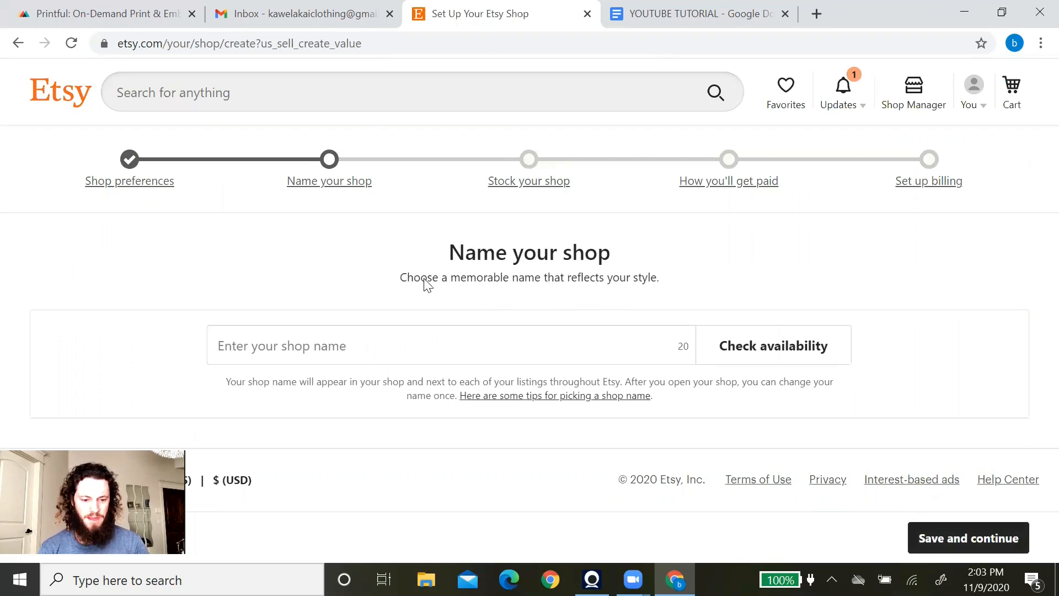
Name the shop KawelaKaiClothing, confirm the name is available, and save it.
{"action": "left_click", "coordinate": [396, 340]}
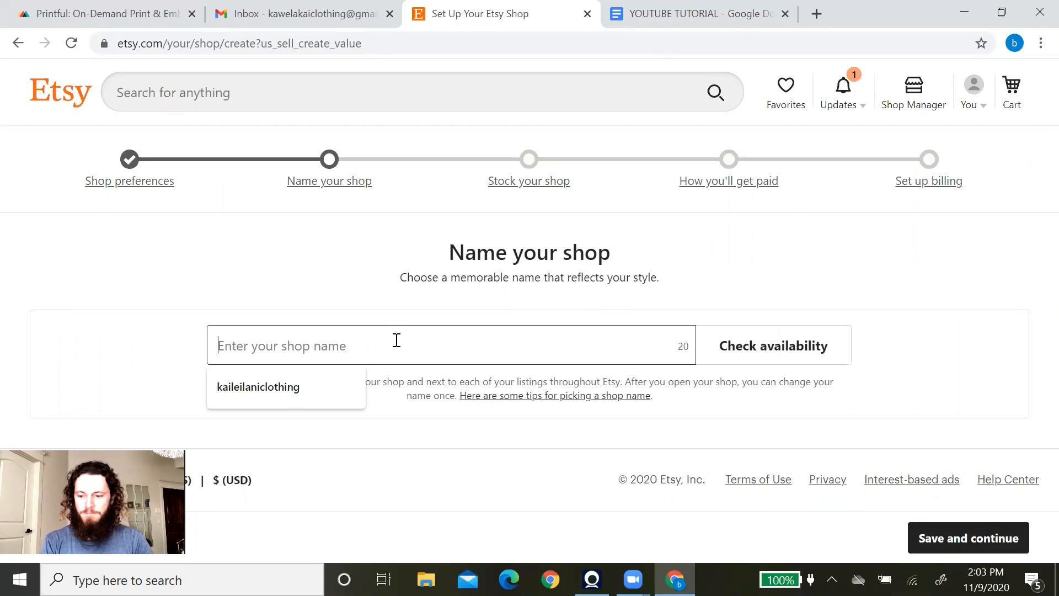
{"action": "type", "text": "KawelaKaiClothing"}
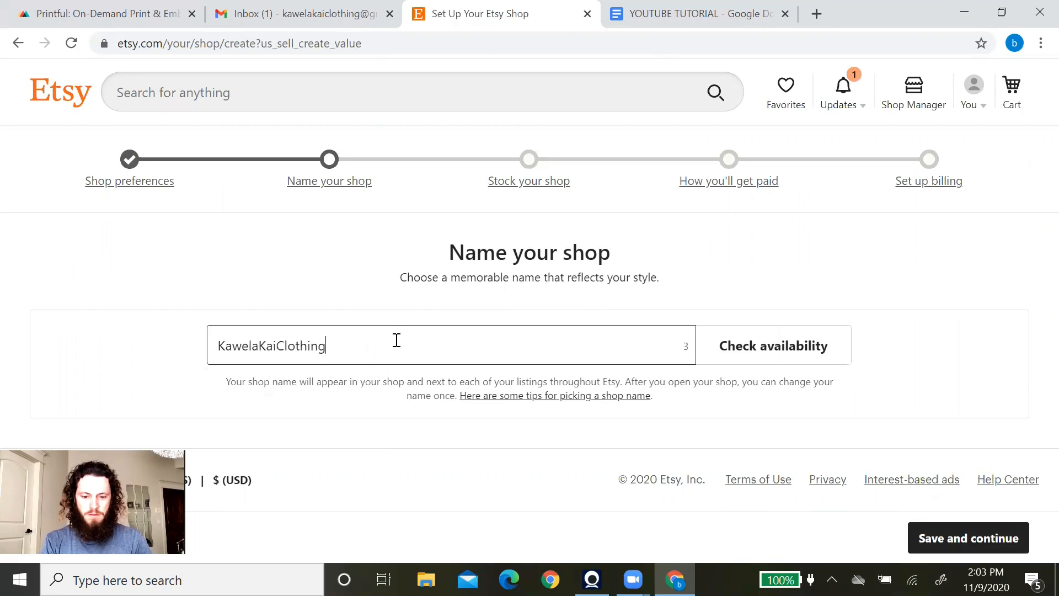
{"action": "left_click", "coordinate": [796, 363]}
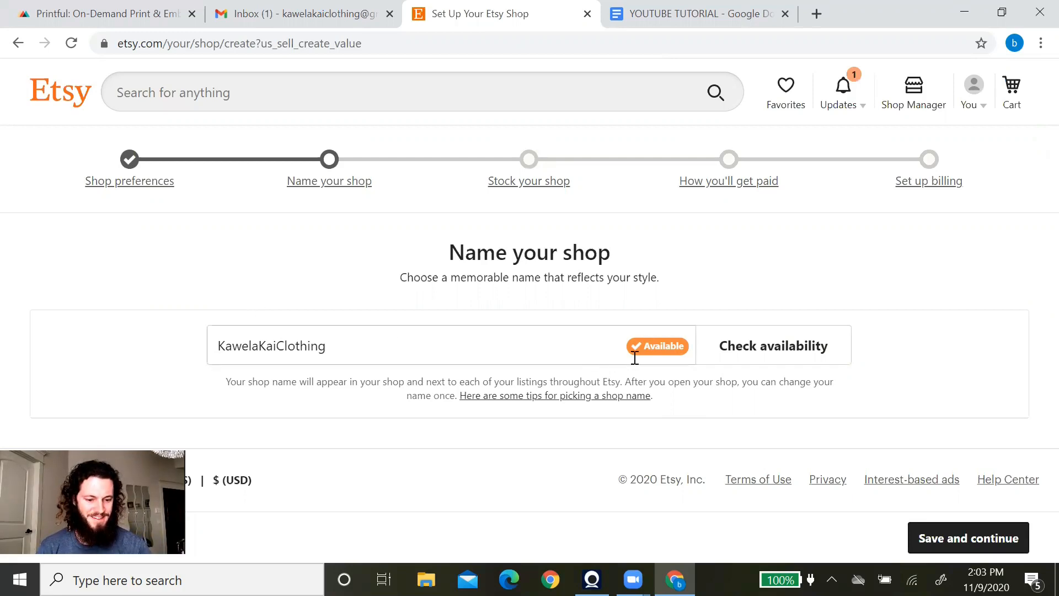
{"action": "left_click", "coordinate": [982, 543]}
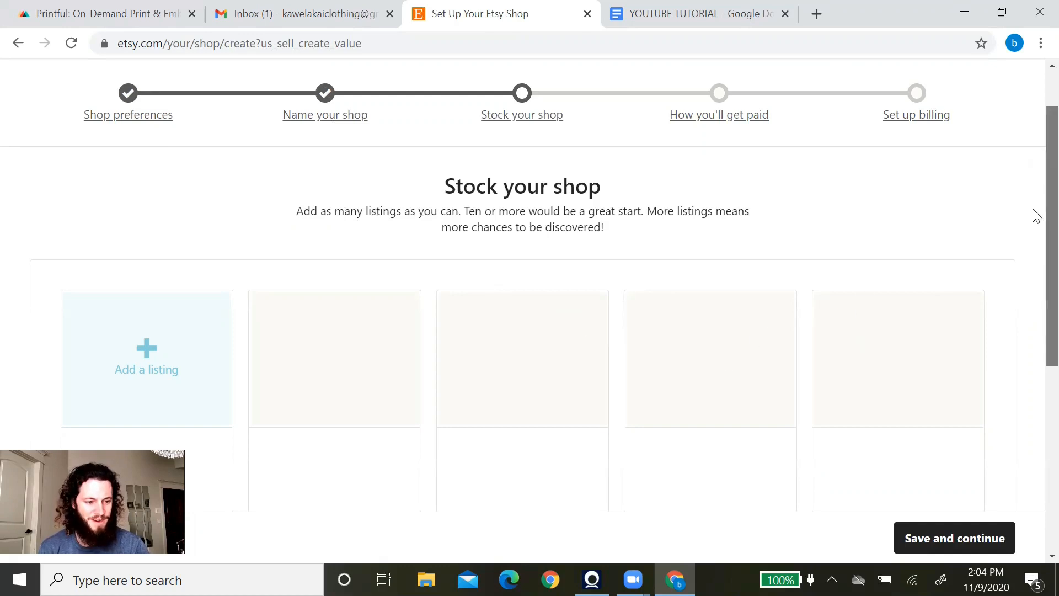
Create the first listing and add the EXAMPLE Black Sweater image as its photo.
{"action": "scroll", "coordinate": [1034, 221], "scroll_direction": "down", "scroll_amount": 4}
{"action": "scroll", "coordinate": [1035, 386], "scroll_direction": "down", "scroll_amount": 2}
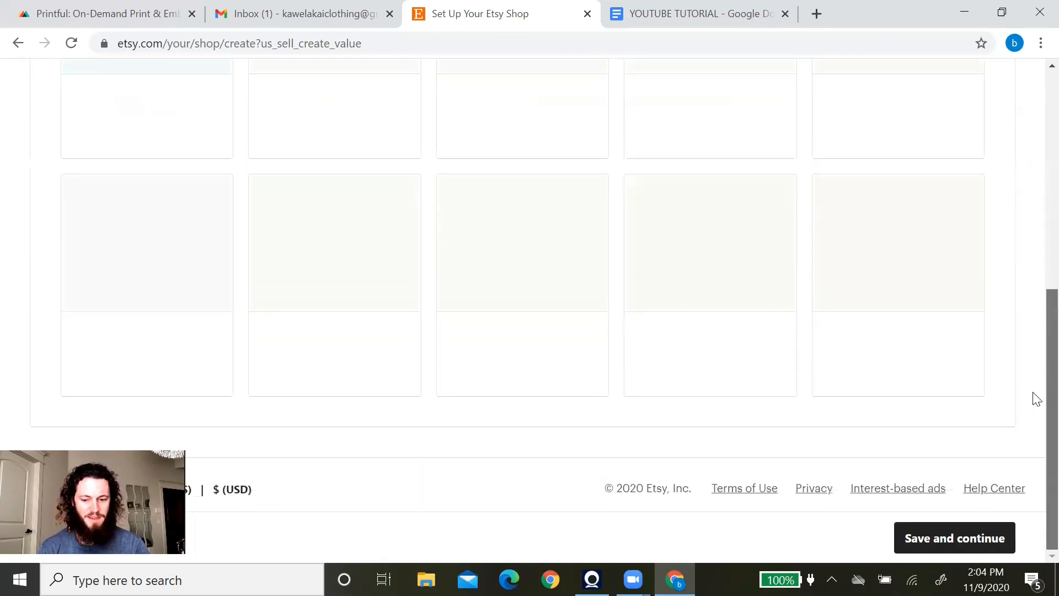
{"action": "scroll", "coordinate": [1035, 232], "scroll_direction": "up", "scroll_amount": 6}
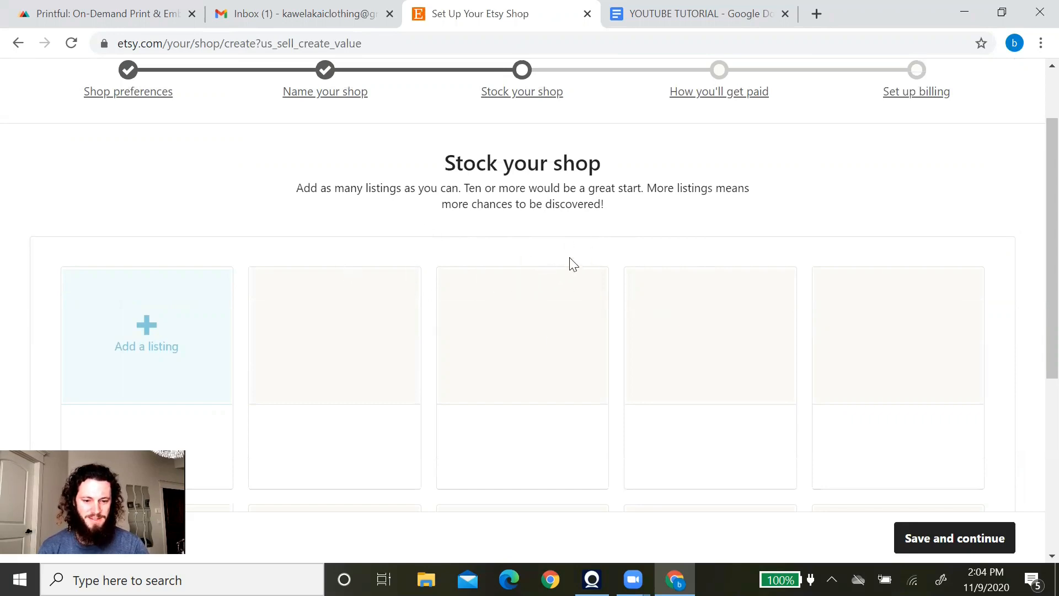
{"action": "scroll", "coordinate": [698, 247], "scroll_direction": "down", "scroll_amount": 1}
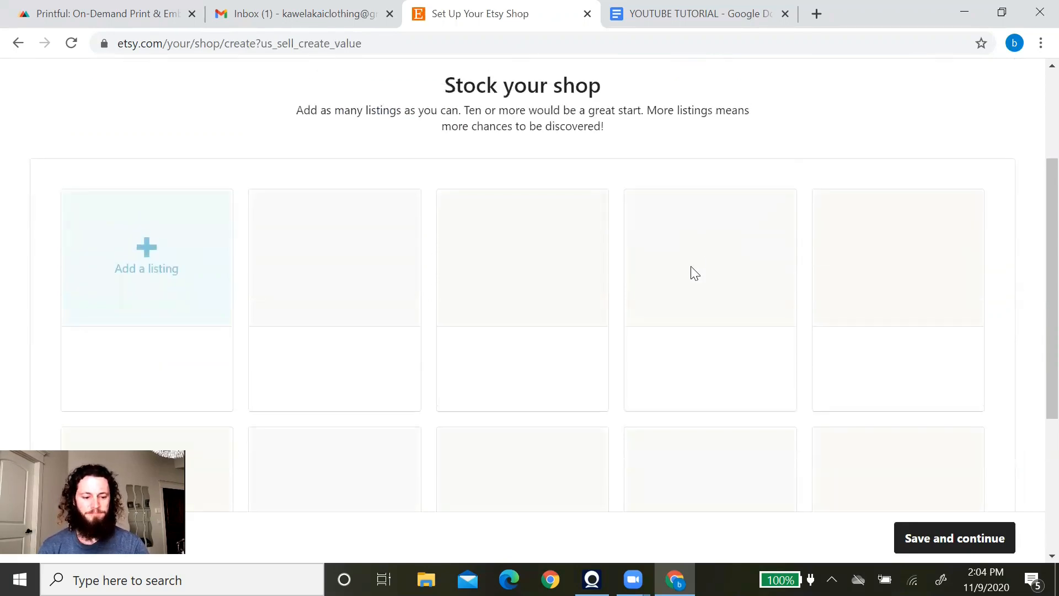
{"action": "scroll", "coordinate": [691, 272], "scroll_direction": "up", "scroll_amount": 1}
{"action": "left_click", "coordinate": [170, 328]}
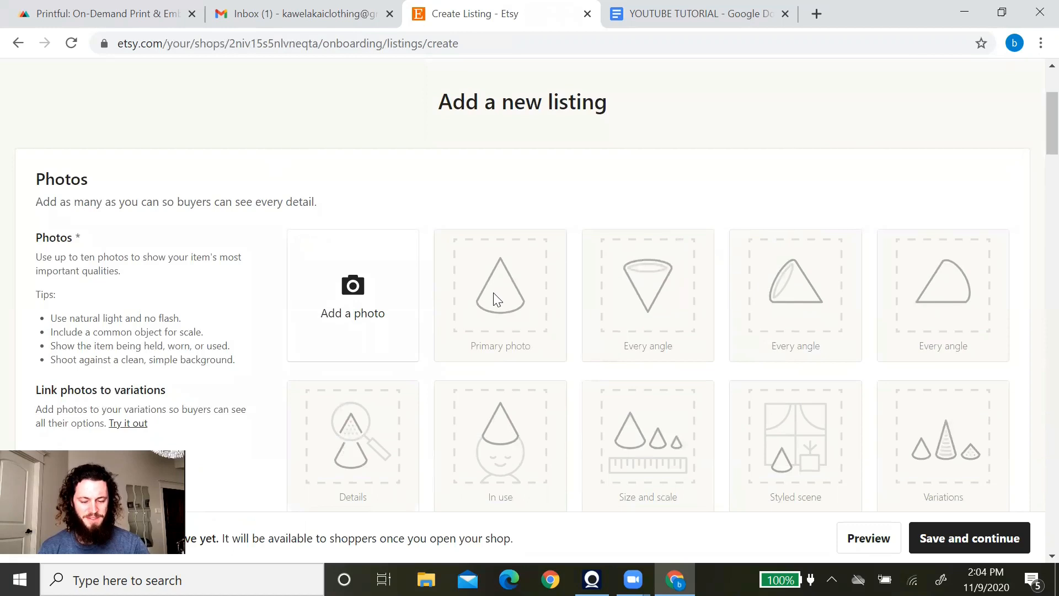
{"action": "left_click", "coordinate": [328, 299]}
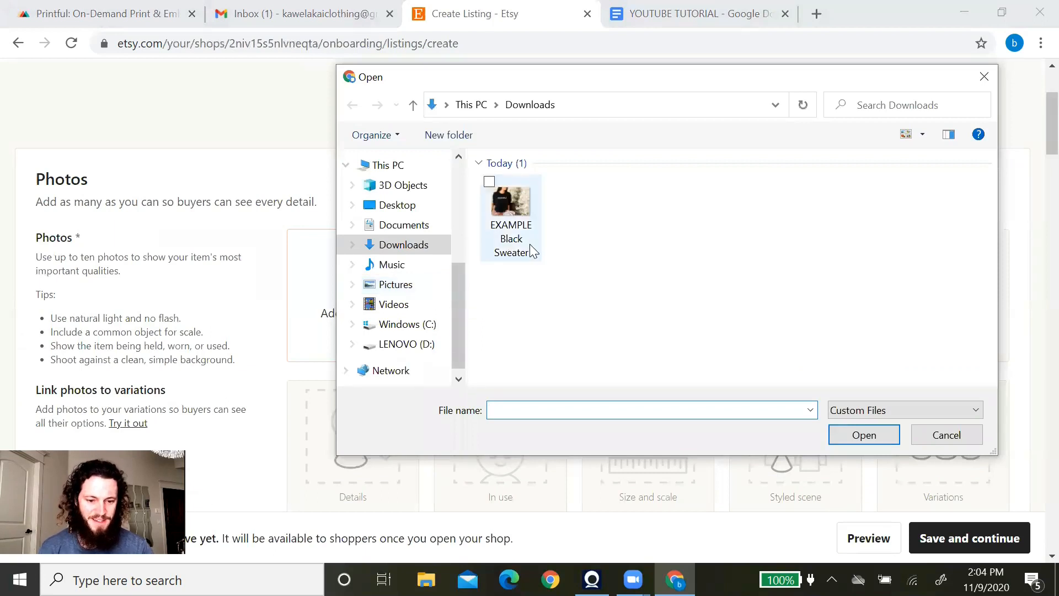
{"action": "left_click", "coordinate": [517, 228]}
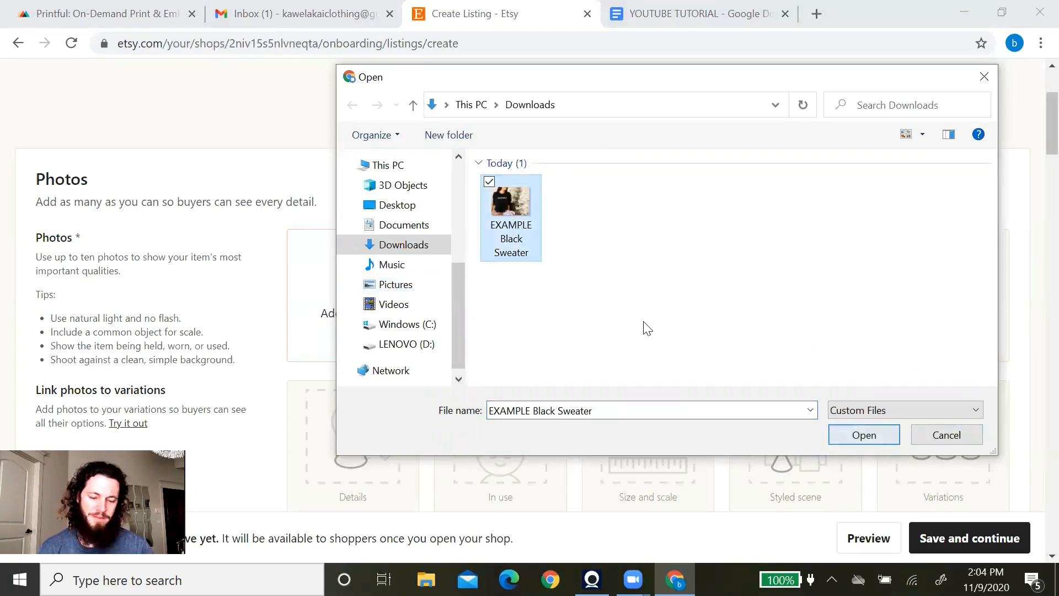
{"action": "left_click", "coordinate": [865, 437]}
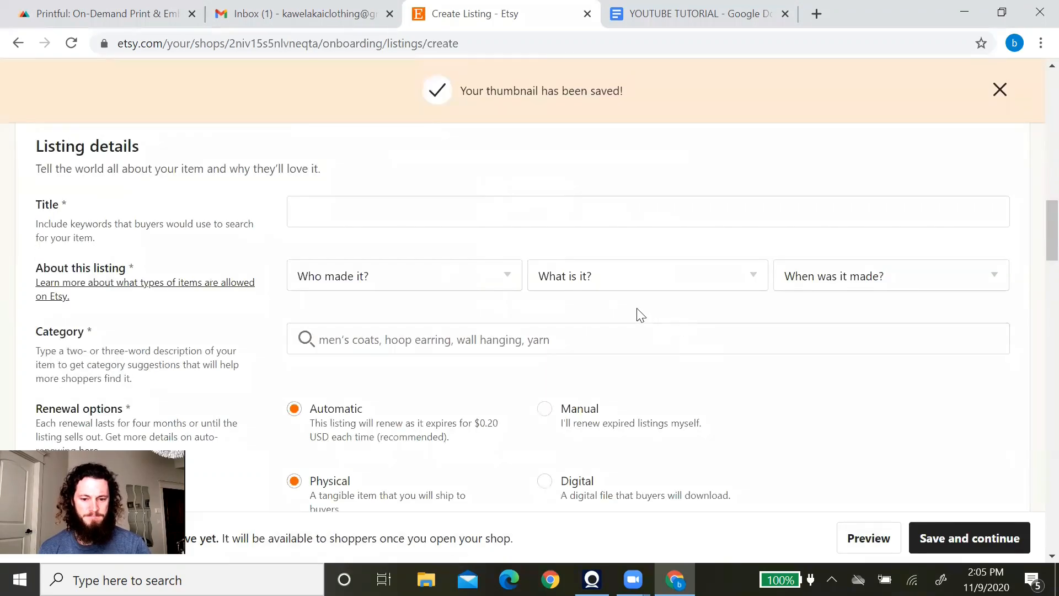
Title the listing 'Christmas Sweater'.
{"action": "scroll", "coordinate": [604, 288], "scroll_direction": "down", "scroll_amount": 2}
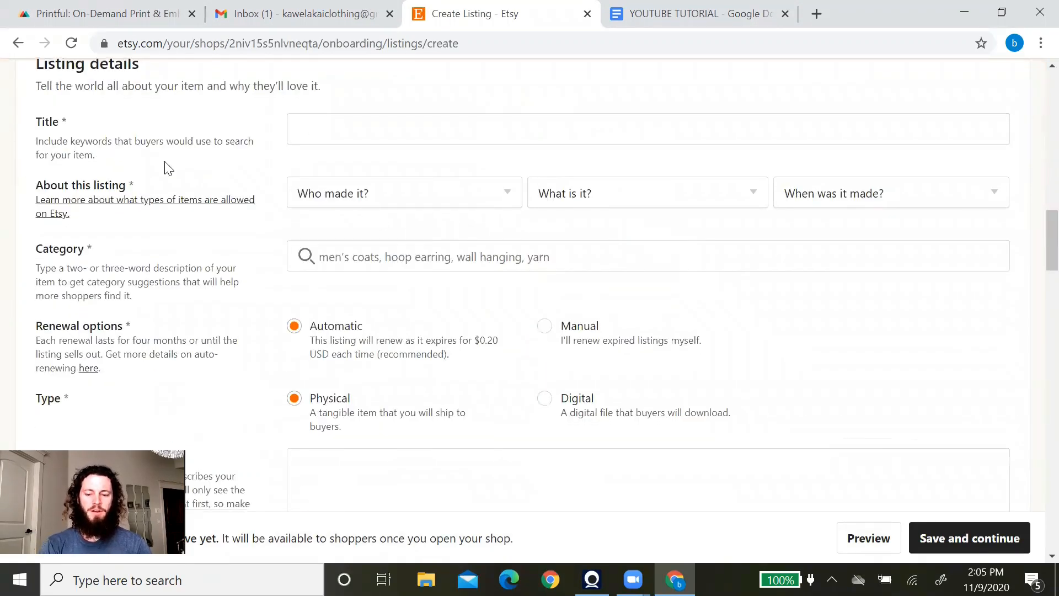
{"action": "left_click", "coordinate": [415, 134]}
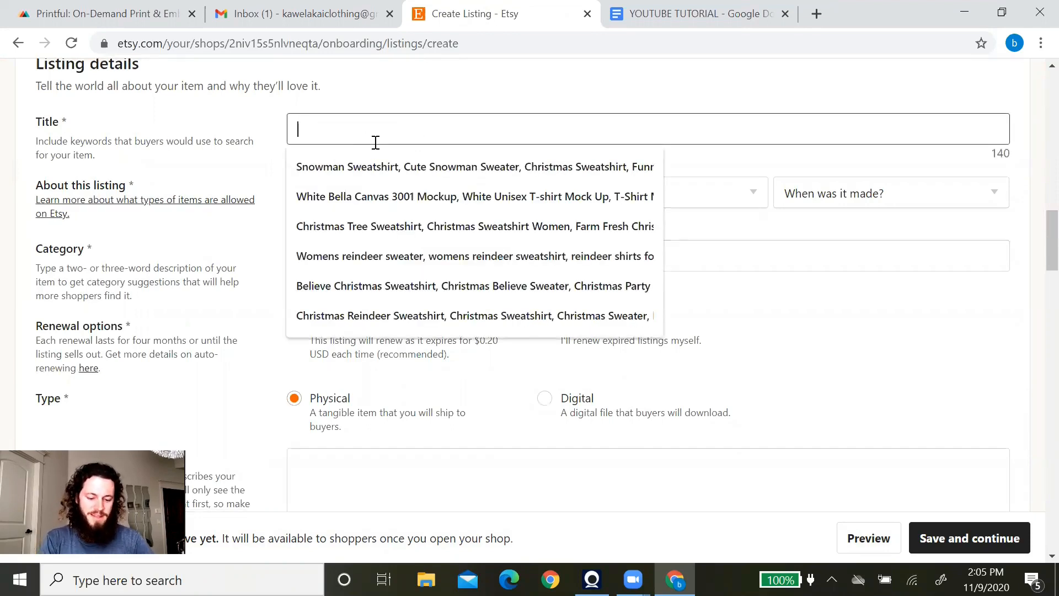
{"action": "type", "text": "Ch"}
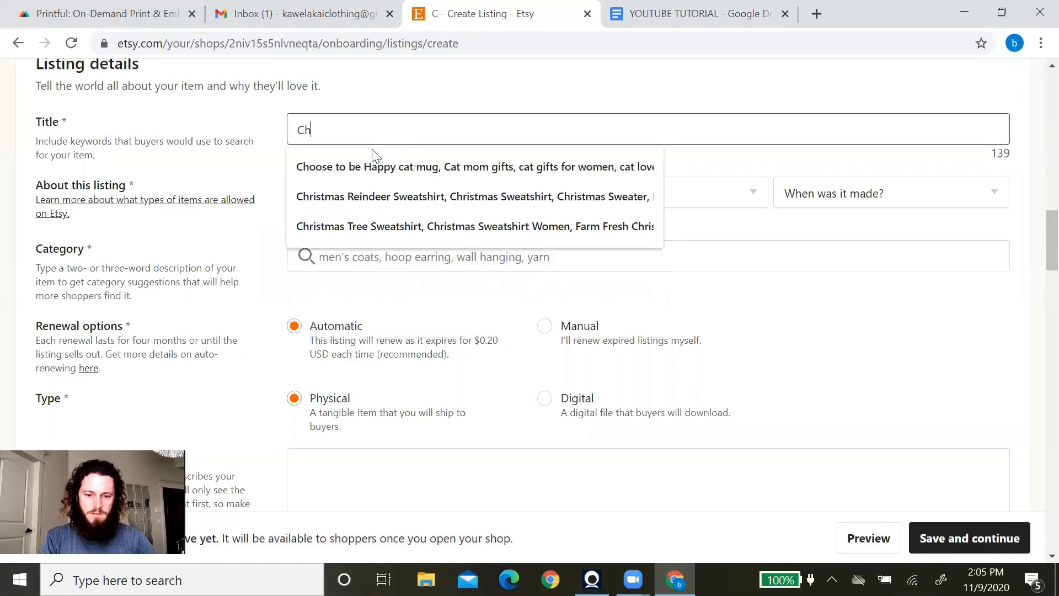
{"action": "type", "text": "ristmas Sweater"}
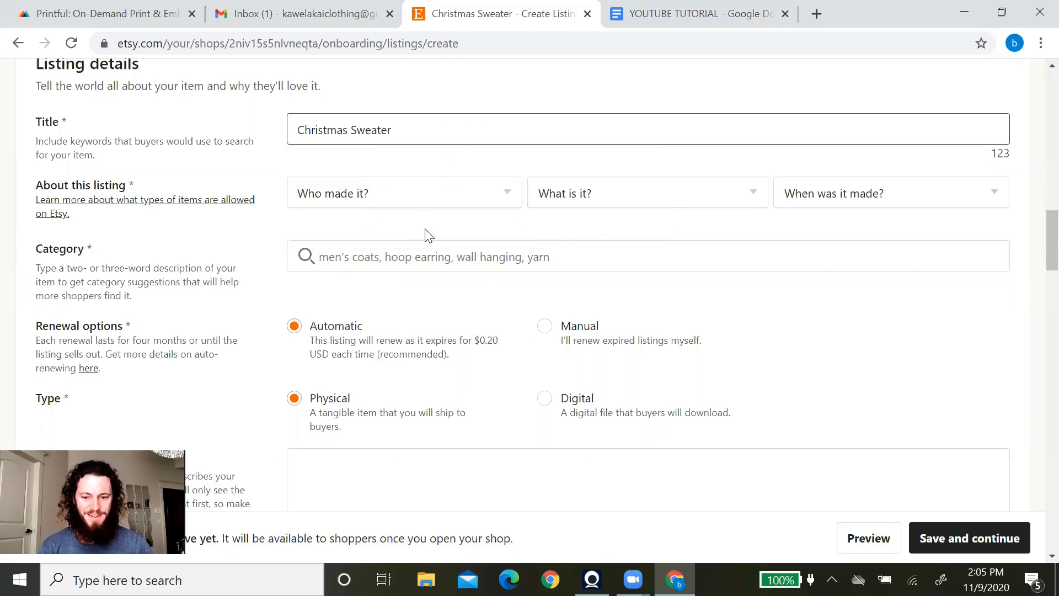
Mark it as another company's finished product, Made To Order, and search for Hoodies & Sweatshirts.
{"action": "left_click", "coordinate": [403, 196]}
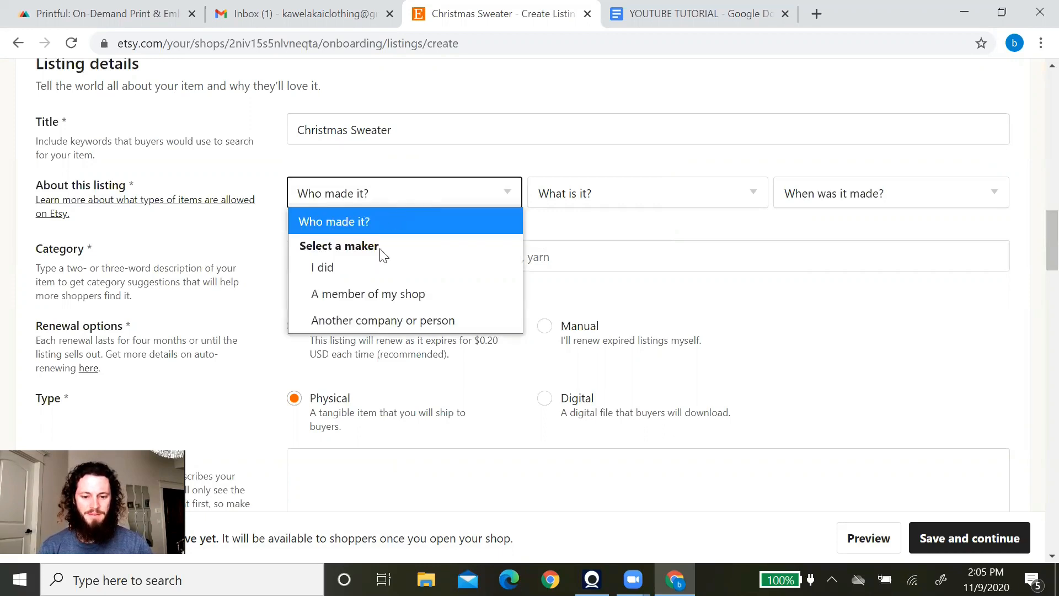
{"action": "left_click", "coordinate": [395, 320]}
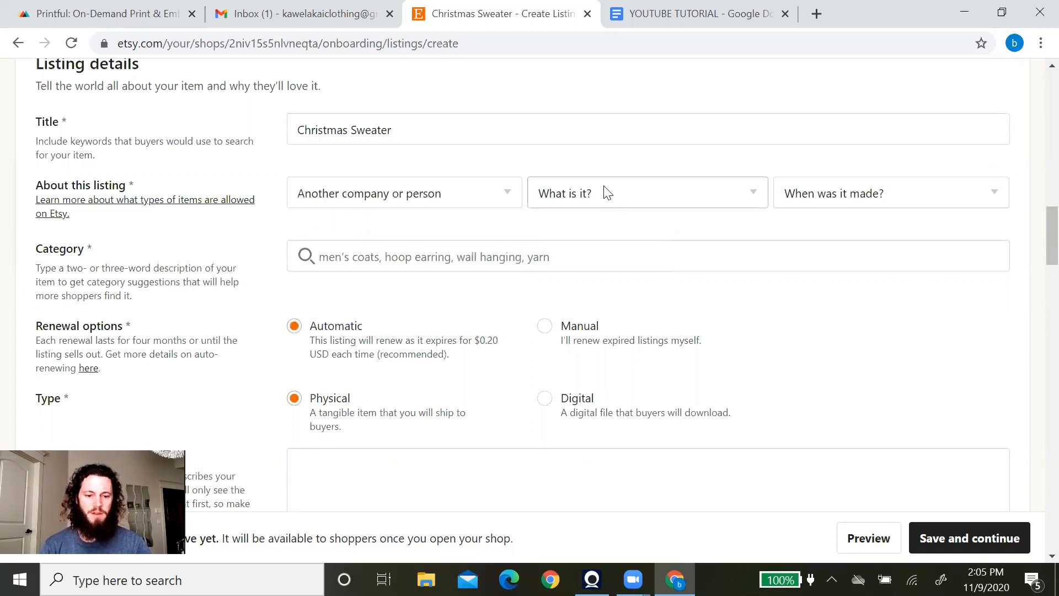
{"action": "left_click", "coordinate": [605, 192]}
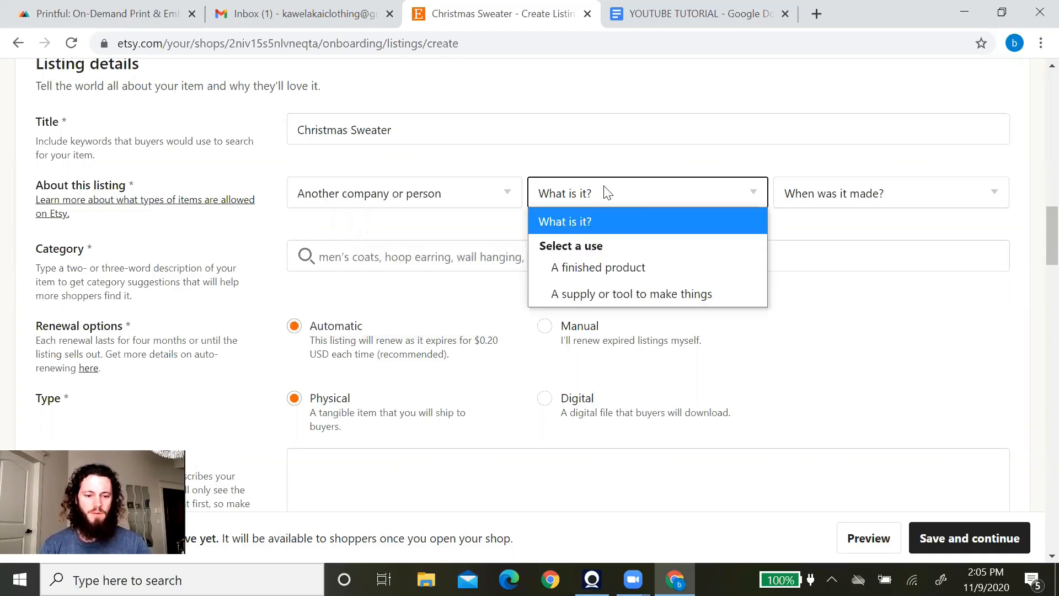
{"action": "left_click", "coordinate": [610, 269]}
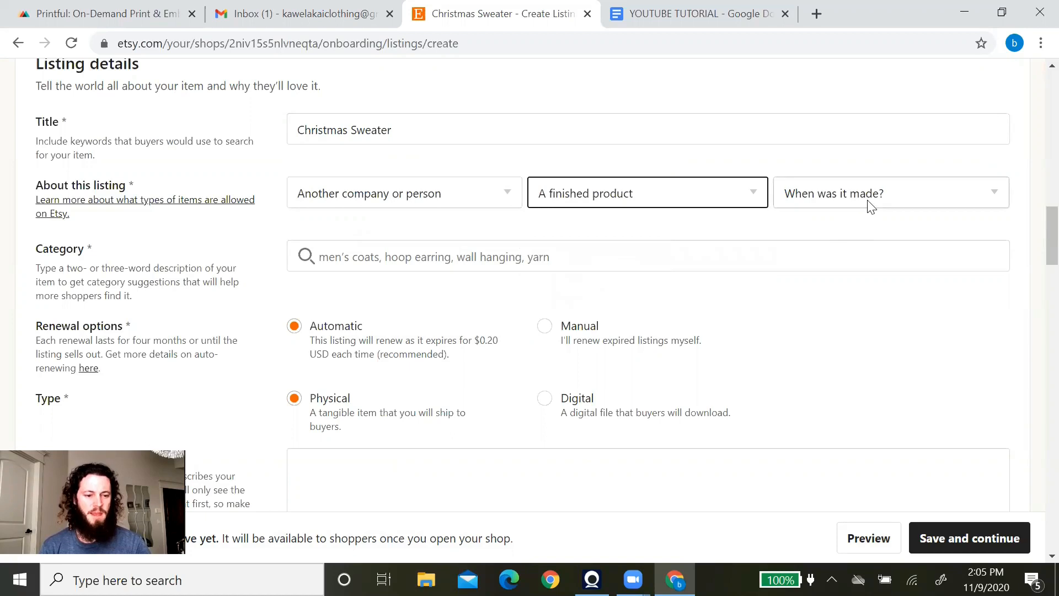
{"action": "left_click", "coordinate": [900, 197]}
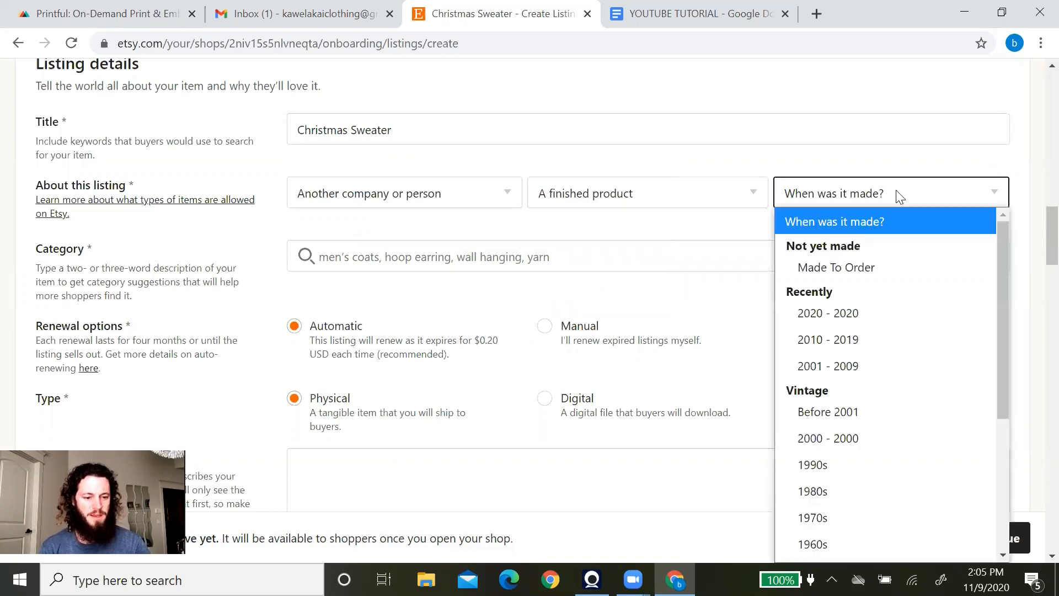
{"action": "left_click", "coordinate": [862, 269]}
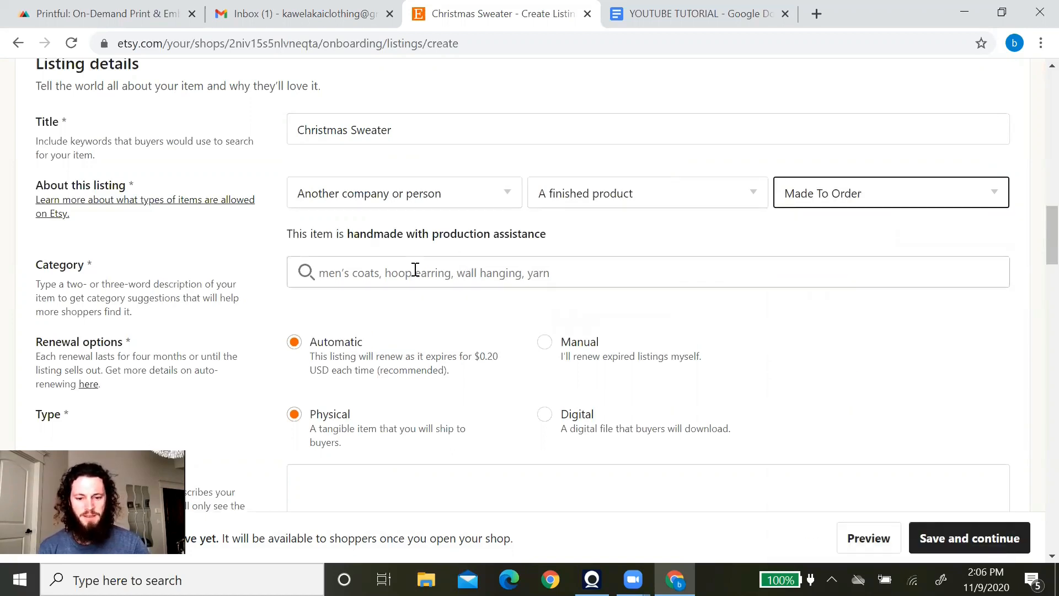
{"action": "left_click", "coordinate": [365, 279]}
{"action": "left_click", "coordinate": [366, 309]}
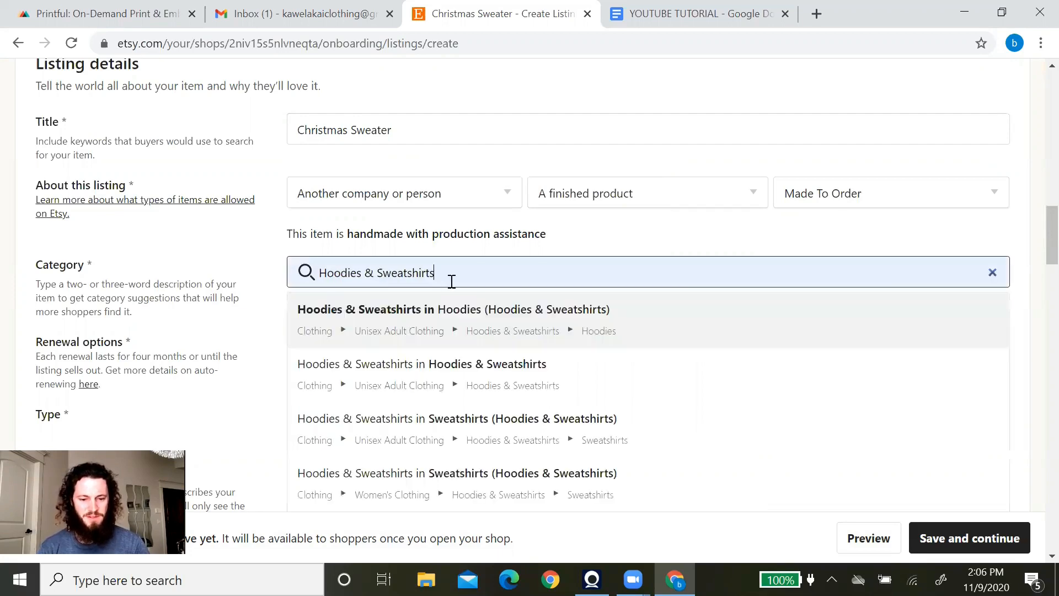
Set the category to Hoodies under Hoodies & Sweatshirts and tick Pullover as the closure.
{"action": "left_click", "coordinate": [385, 319]}
{"action": "scroll", "coordinate": [252, 320], "scroll_direction": "down", "scroll_amount": 2}
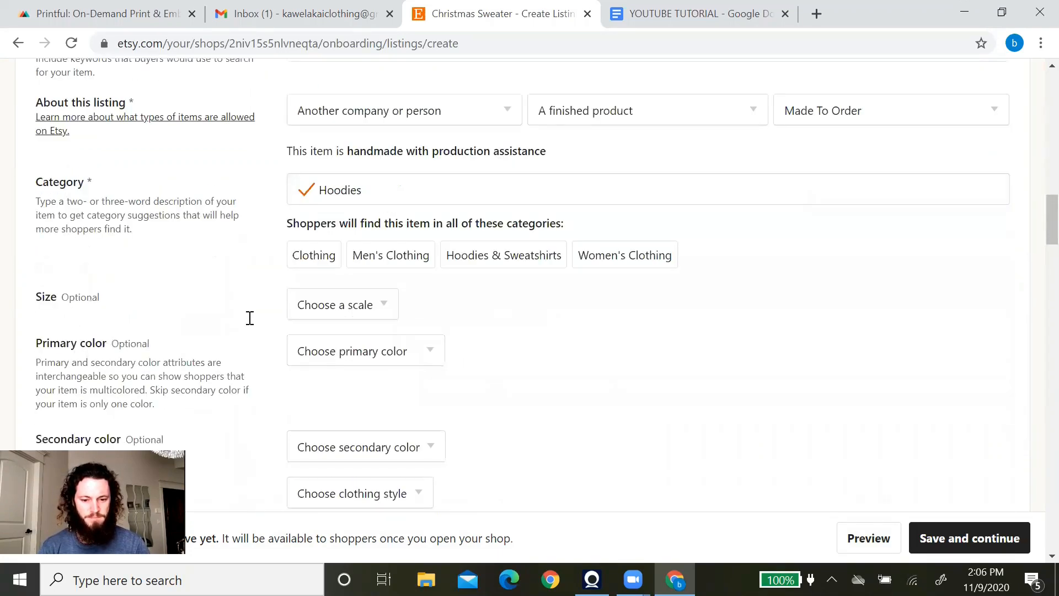
{"action": "scroll", "coordinate": [239, 256], "scroll_direction": "down", "scroll_amount": 3}
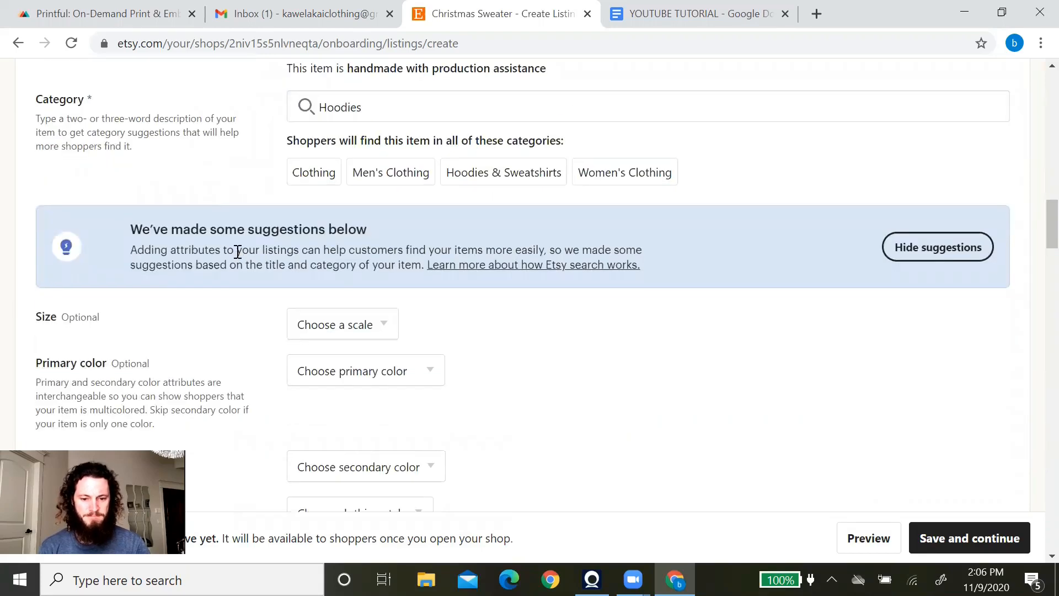
{"action": "scroll", "coordinate": [238, 256], "scroll_direction": "down", "scroll_amount": 1}
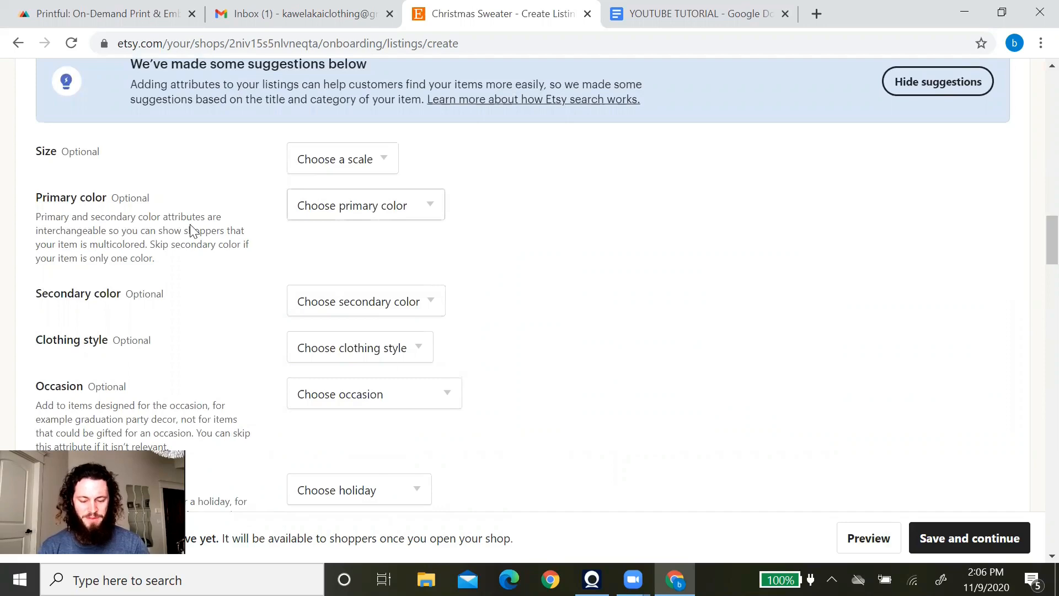
{"action": "scroll", "coordinate": [560, 272], "scroll_direction": "down", "scroll_amount": 3}
{"action": "scroll", "coordinate": [557, 272], "scroll_direction": "down", "scroll_amount": 3}
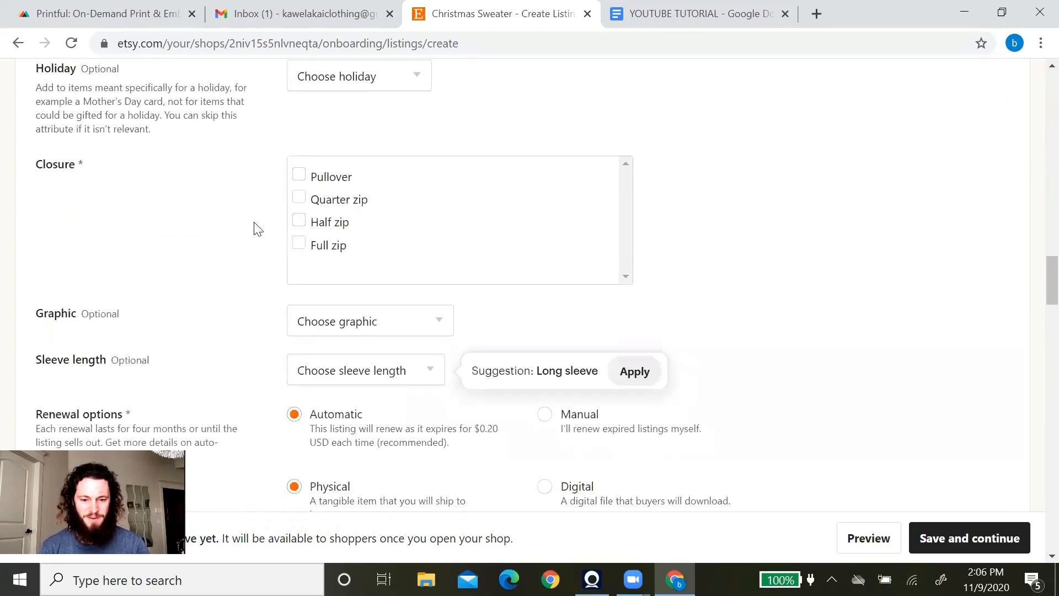
{"action": "scroll", "coordinate": [202, 175], "scroll_direction": "up", "scroll_amount": 3}
{"action": "scroll", "coordinate": [200, 173], "scroll_direction": "down", "scroll_amount": 3}
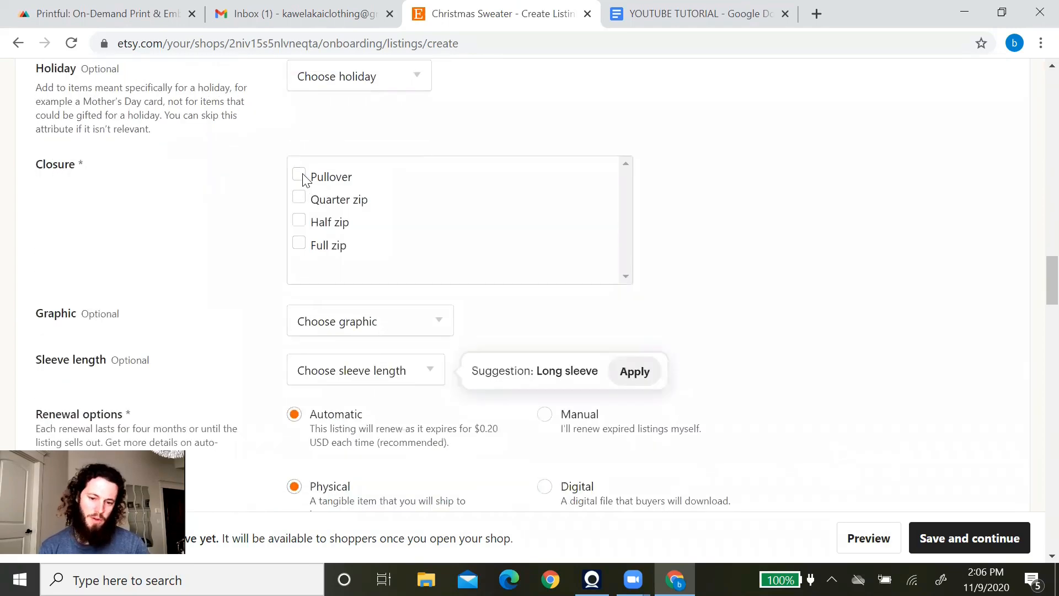
{"action": "left_click", "coordinate": [303, 180]}
{"action": "scroll", "coordinate": [221, 201], "scroll_direction": "down", "scroll_amount": 3}
{"action": "scroll", "coordinate": [231, 194], "scroll_direction": "down", "scroll_amount": 5}
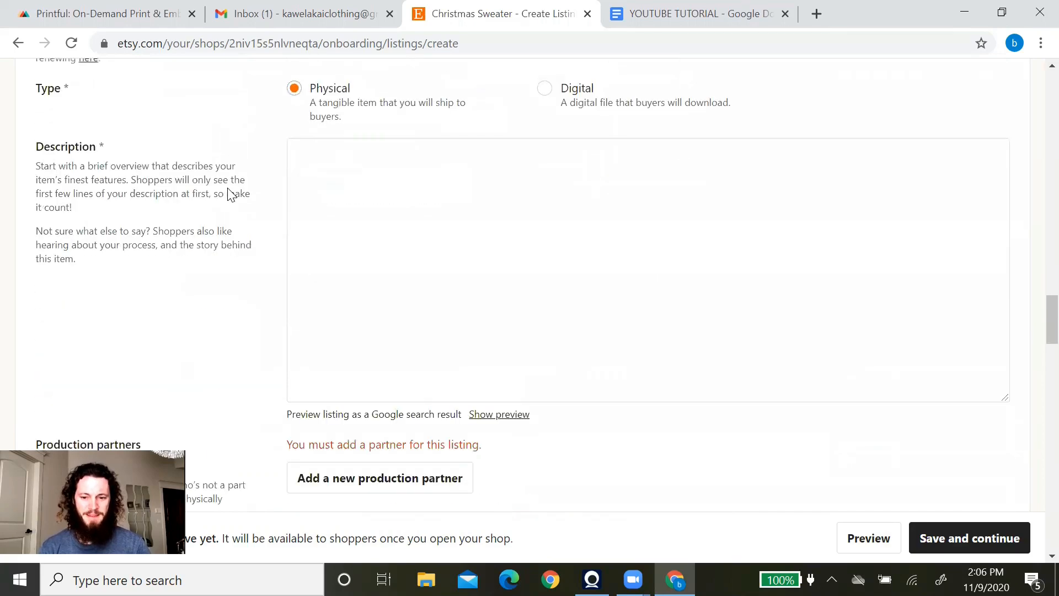
{"action": "scroll", "coordinate": [231, 194], "scroll_direction": "up", "scroll_amount": 3}
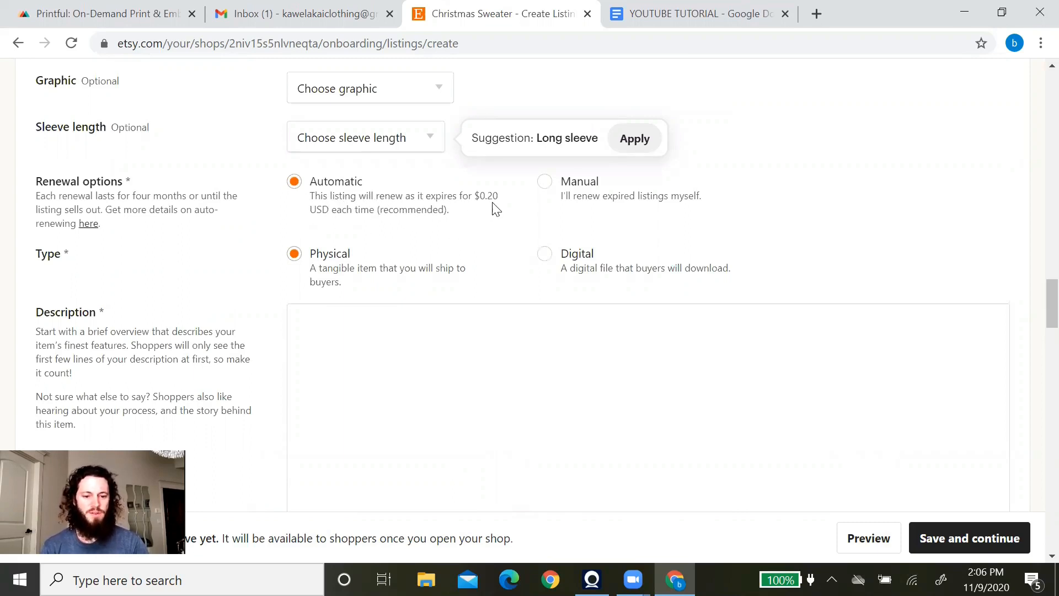
Set the Christmas Sweater listing's renewal option to Manual.
{"action": "left_click", "coordinate": [545, 182]}
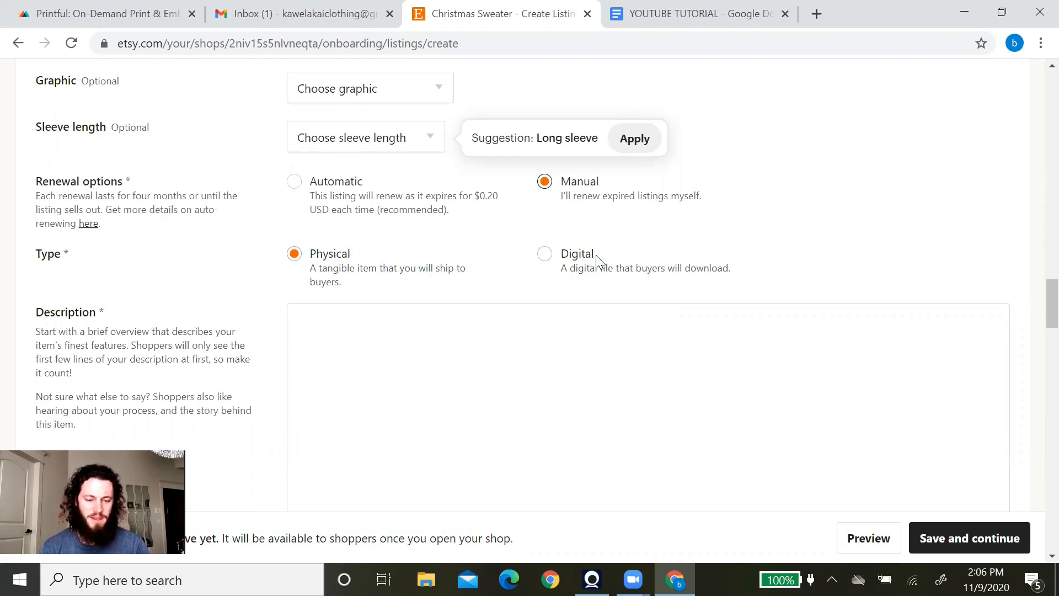
{"action": "scroll", "coordinate": [417, 238], "scroll_direction": "down", "scroll_amount": 3}
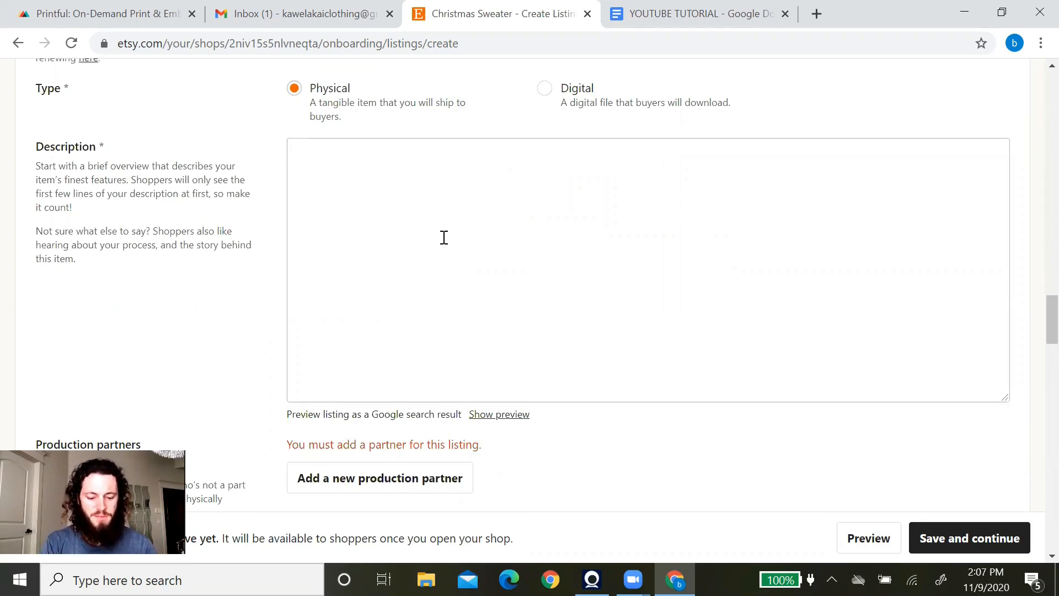
Write 'Cute Sweatshirt' as the listing description.
{"action": "left_click", "coordinate": [380, 181]}
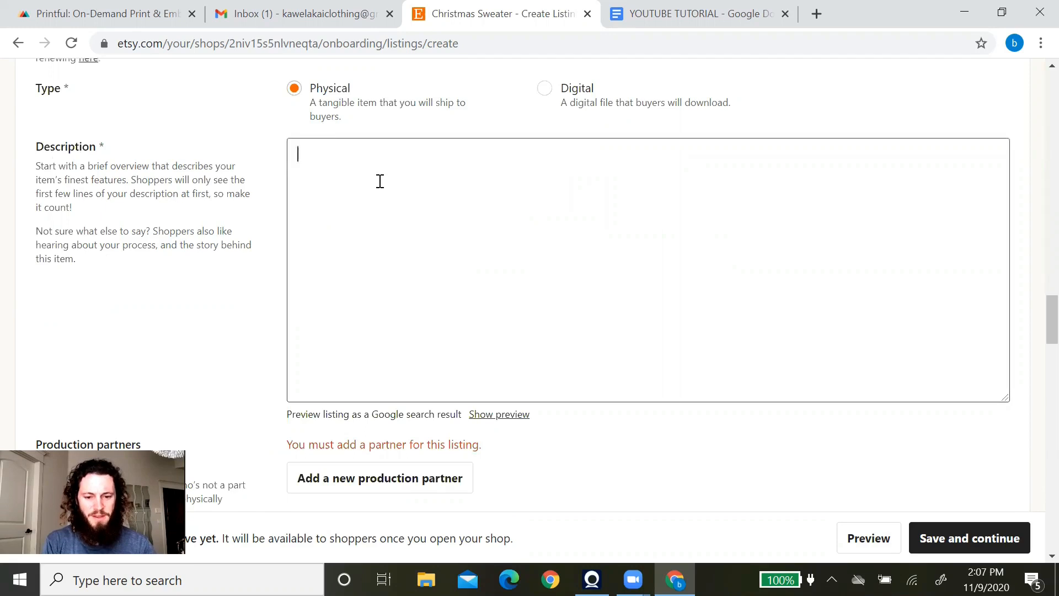
{"action": "type", "text": "CU"}
{"action": "key", "text": "BackSpace"}
{"action": "type", "text": "ue Swea"}
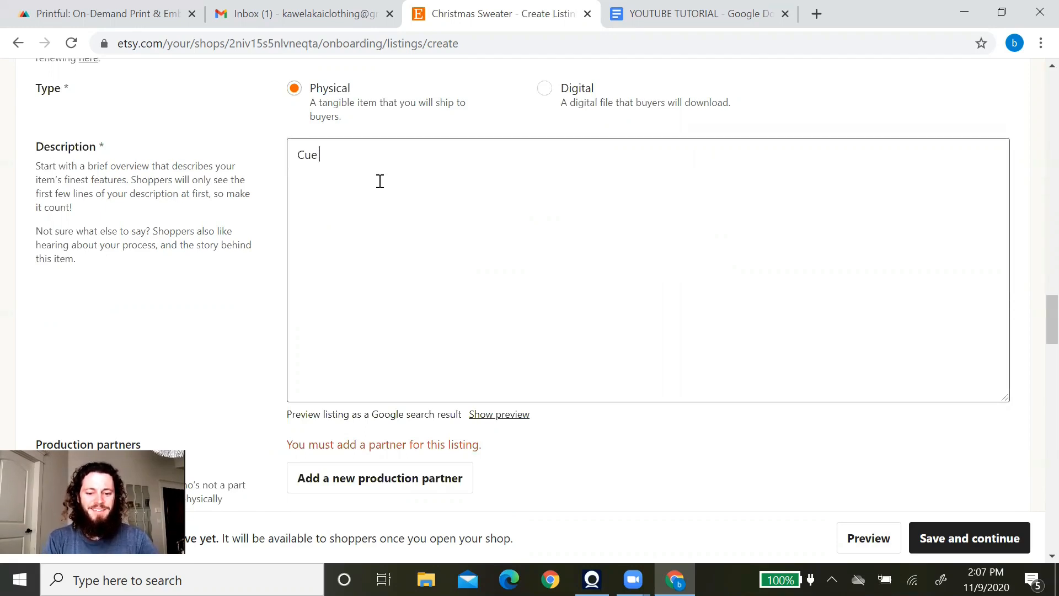
{"action": "key", "text": "BackSpace"}
{"action": "key", "text": "BackSpace"}
{"action": "key", "text": "BackSpace"}
{"action": "type", "text": "t"}
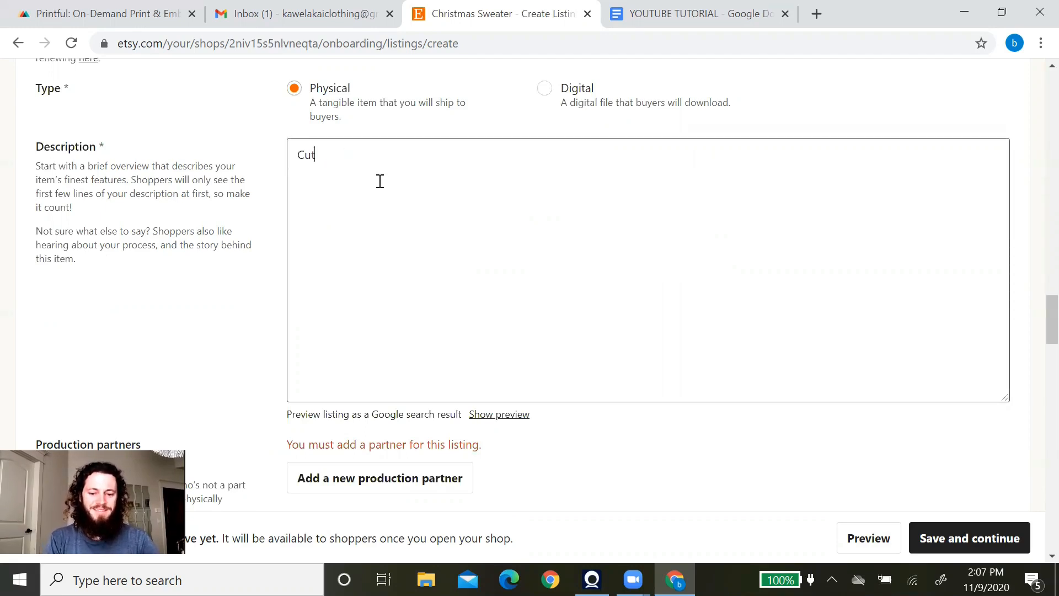
{"action": "type", "text": "e Sweatshirt"}
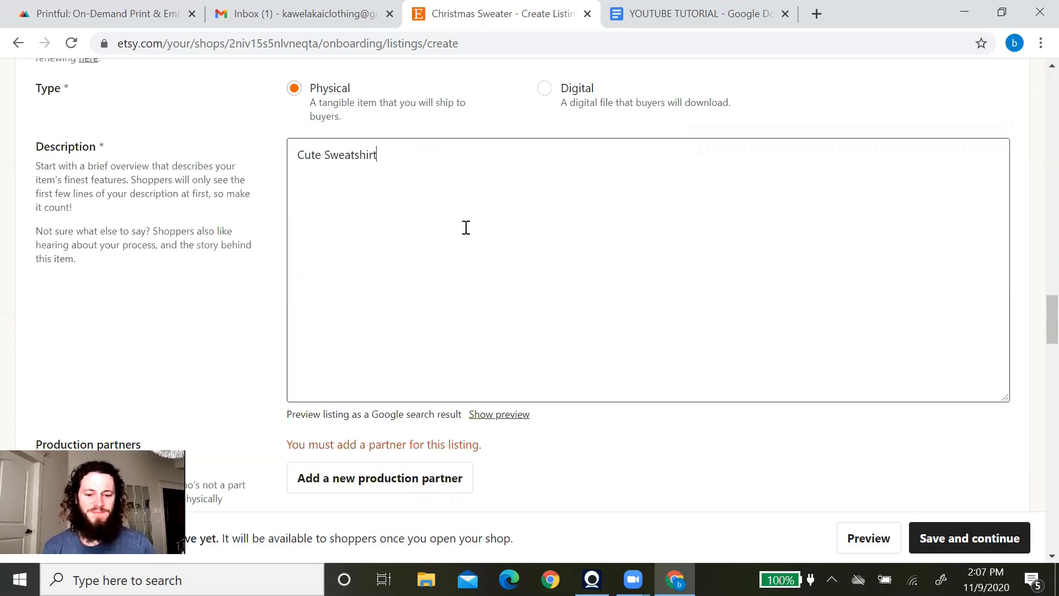
{"action": "scroll", "coordinate": [493, 227], "scroll_direction": "down", "scroll_amount": 3}
{"action": "scroll", "coordinate": [491, 229], "scroll_direction": "up", "scroll_amount": 3}
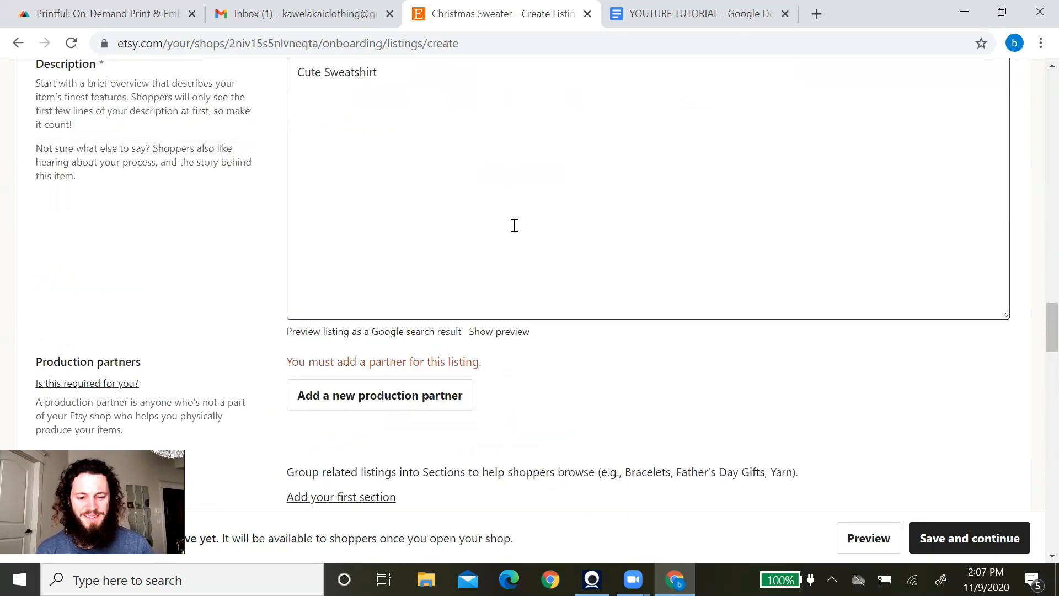
{"action": "scroll", "coordinate": [232, 257], "scroll_direction": "down", "scroll_amount": 3}
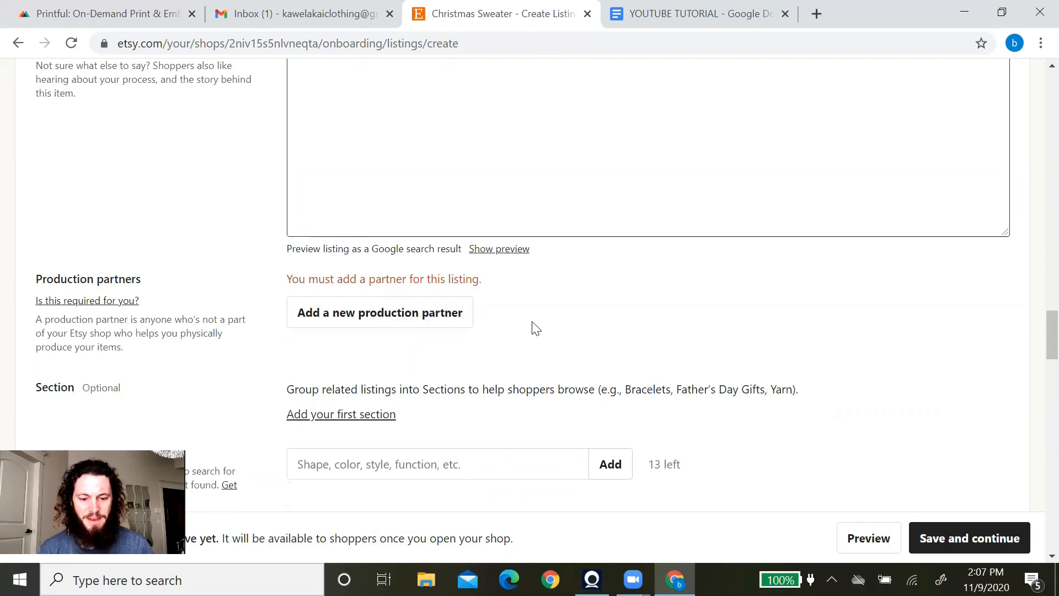
Add a new production partner named Printful.
{"action": "left_click", "coordinate": [373, 320]}
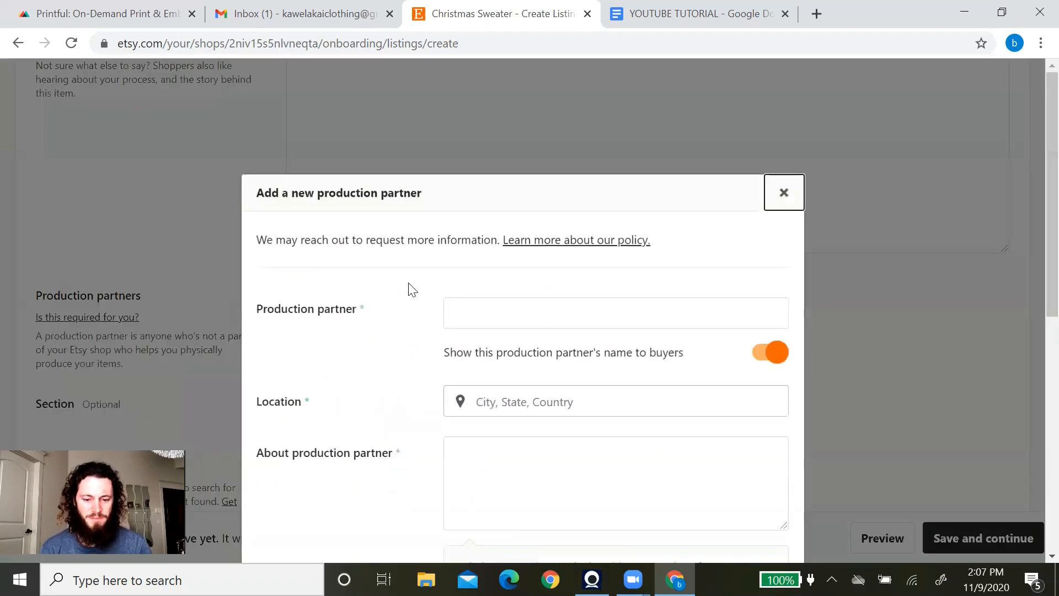
{"action": "left_click", "coordinate": [570, 237]}
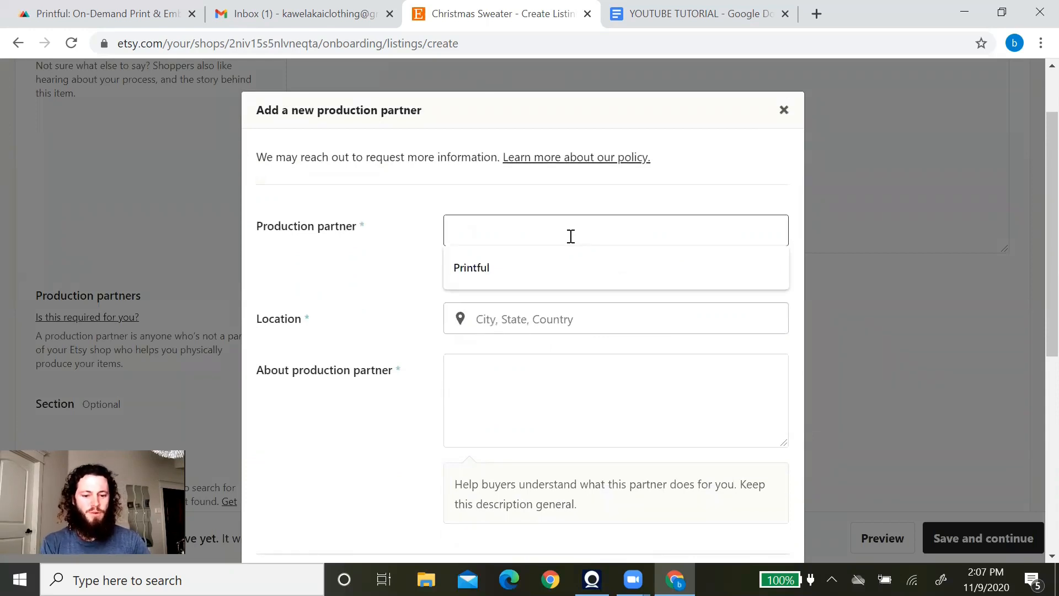
{"action": "type", "text": "Printful"}
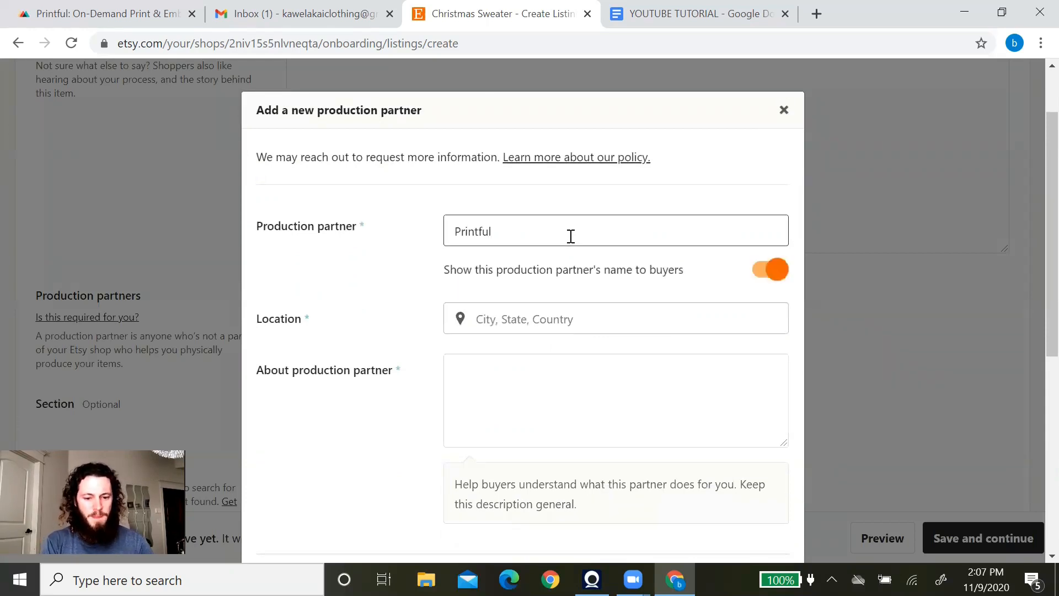
{"action": "left_click", "coordinate": [417, 243]}
Set the partner location to Chatsworth, California, United States Of America.
{"action": "left_click", "coordinate": [521, 323]}
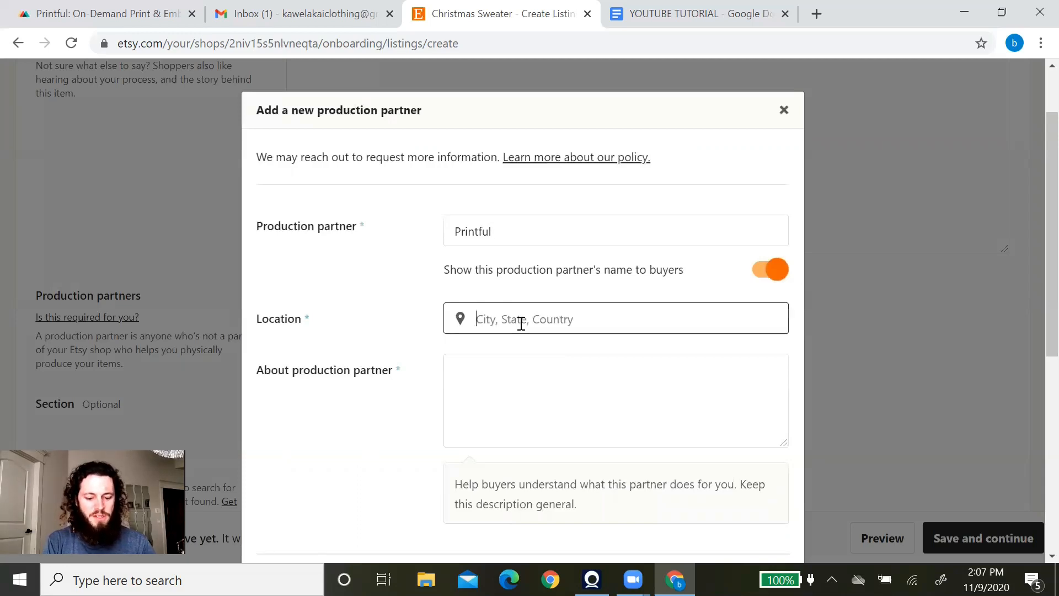
{"action": "type", "text": "Chatsworth"}
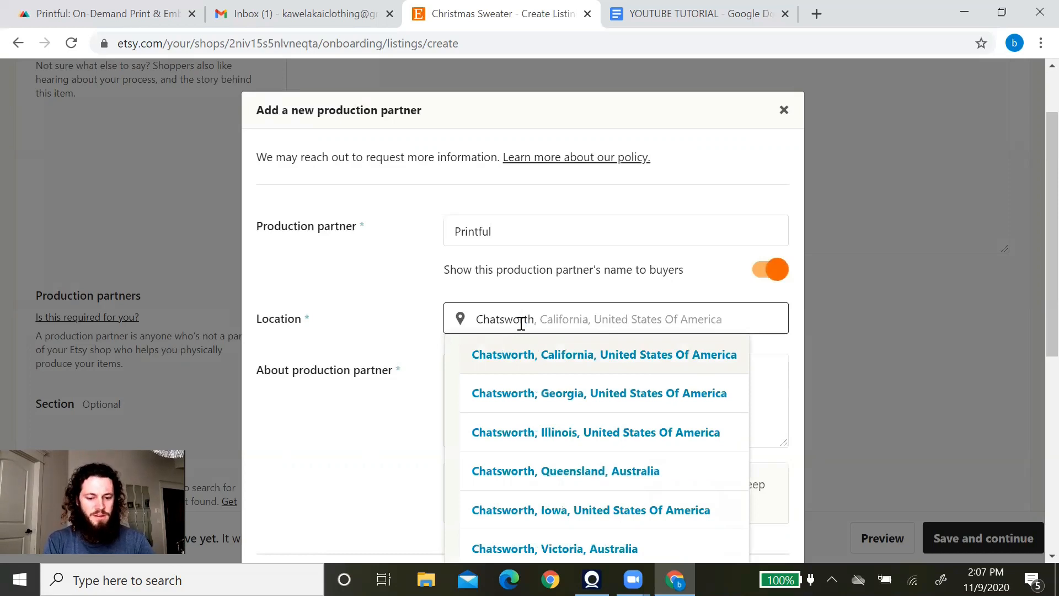
{"action": "left_click", "coordinate": [568, 362]}
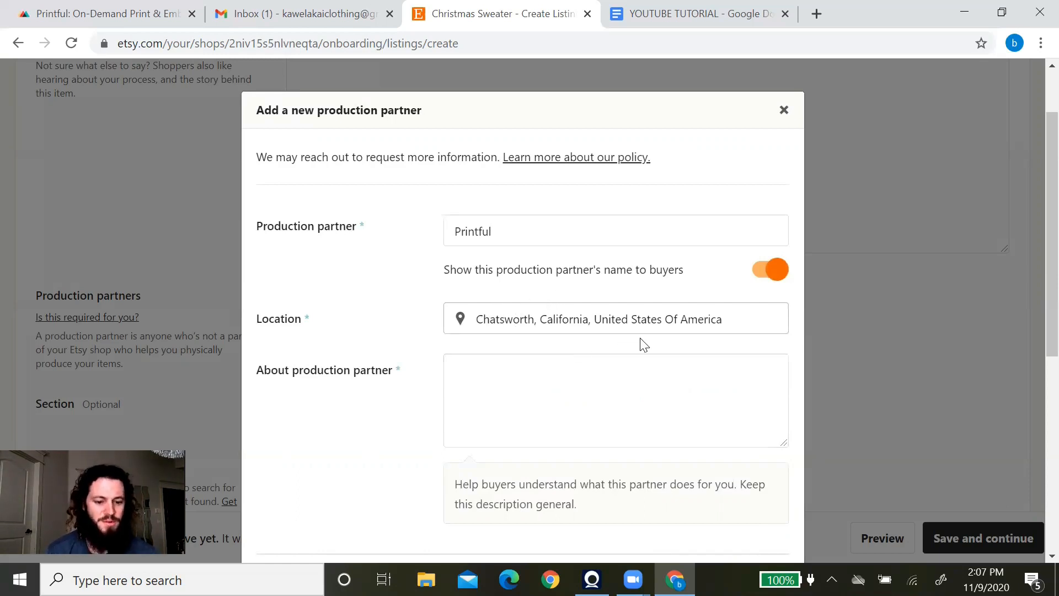
{"action": "scroll", "coordinate": [594, 298], "scroll_direction": "down", "scroll_amount": 2}
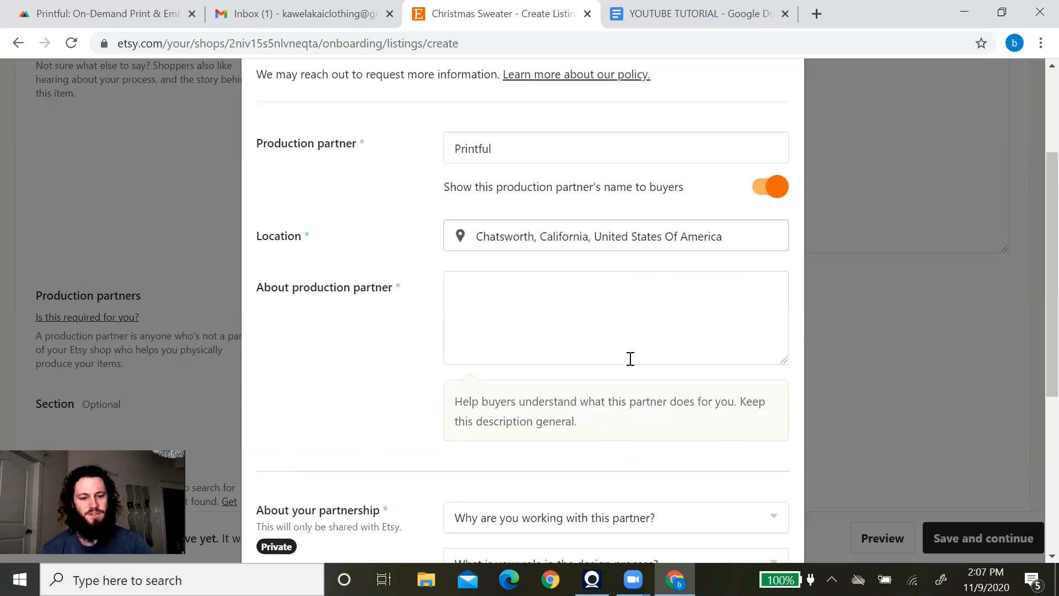
Paste 'A fulfillment, warehousing and shipping service for small online retailers.' as the partner description.
{"action": "left_click", "coordinate": [485, 291]}
{"action": "right_click", "coordinate": [485, 292]}
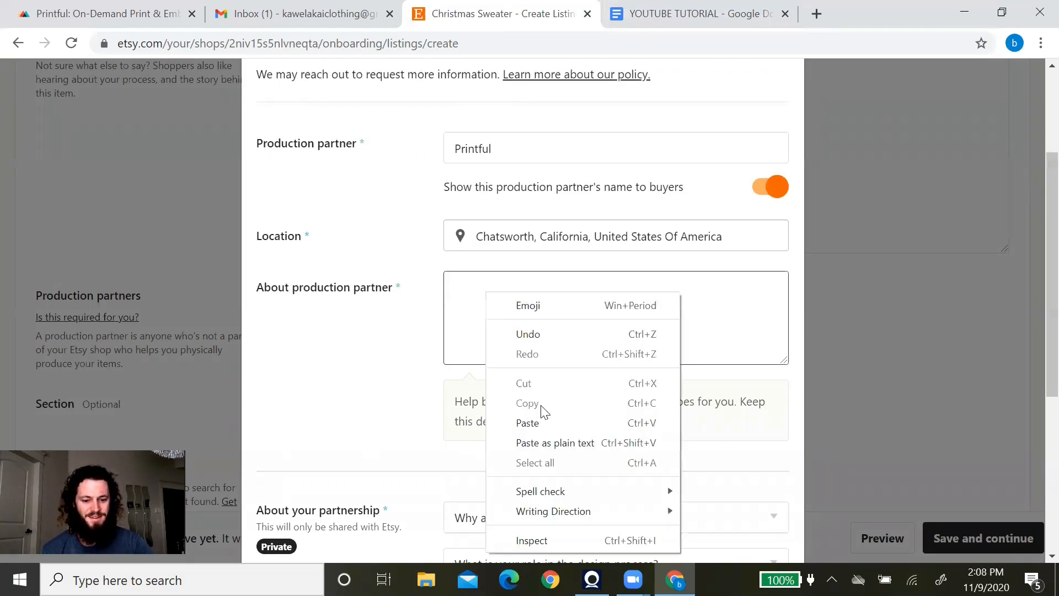
{"action": "left_click", "coordinate": [541, 425]}
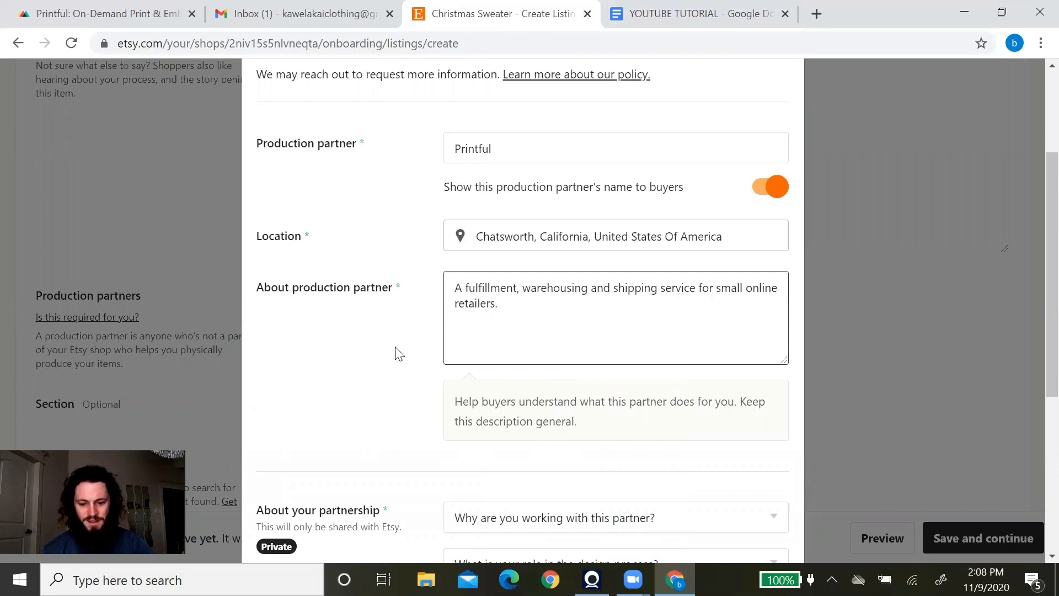
{"action": "scroll", "coordinate": [398, 353], "scroll_direction": "down", "scroll_amount": 5}
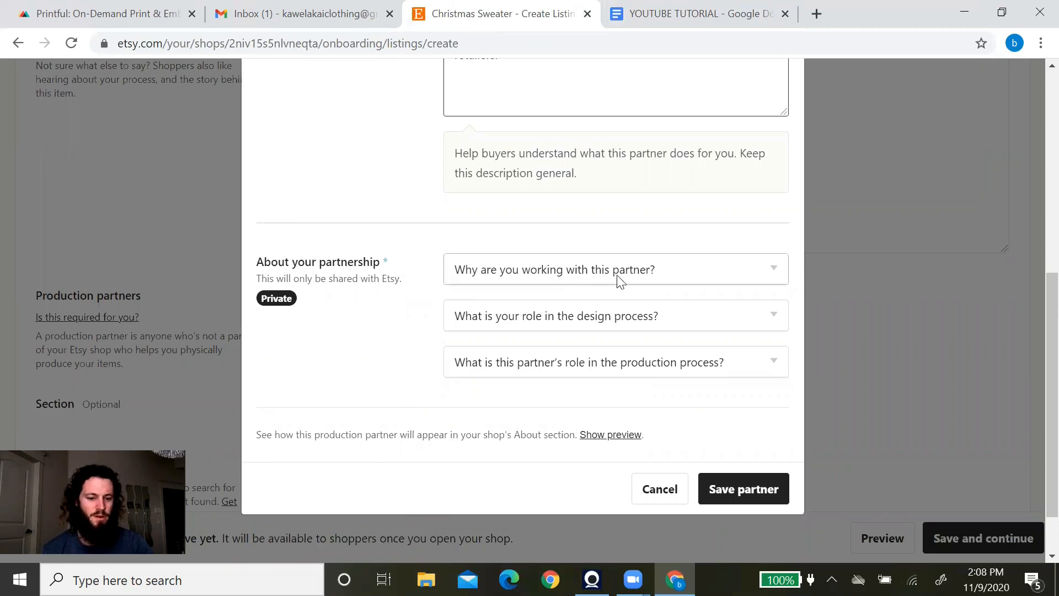
Answer the partnership questions: lacking technical ability, I design everything myself, they do everything for me.
{"action": "left_click", "coordinate": [651, 275]}
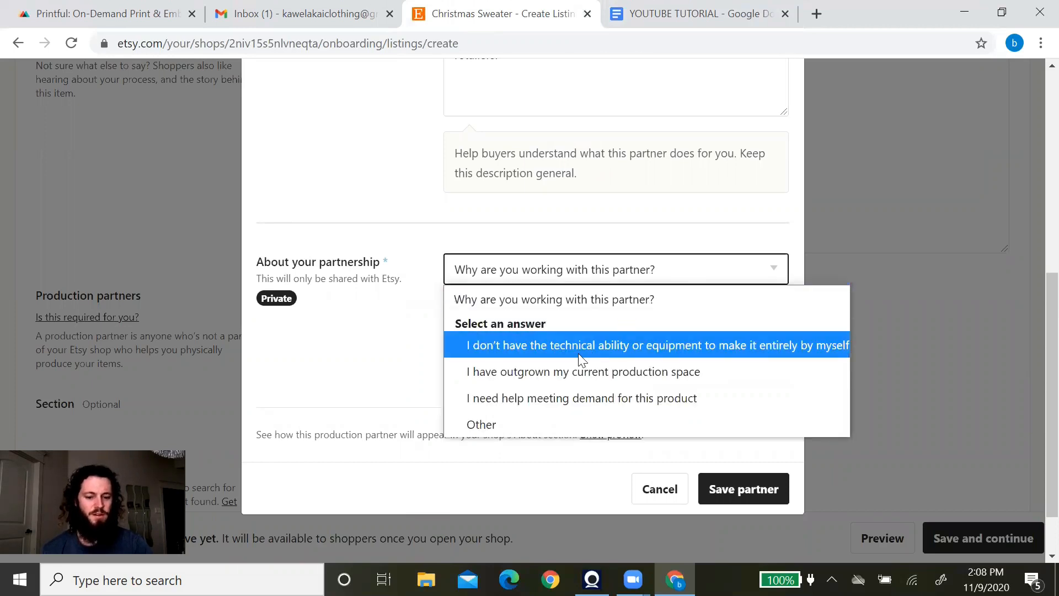
{"action": "left_click", "coordinate": [621, 344]}
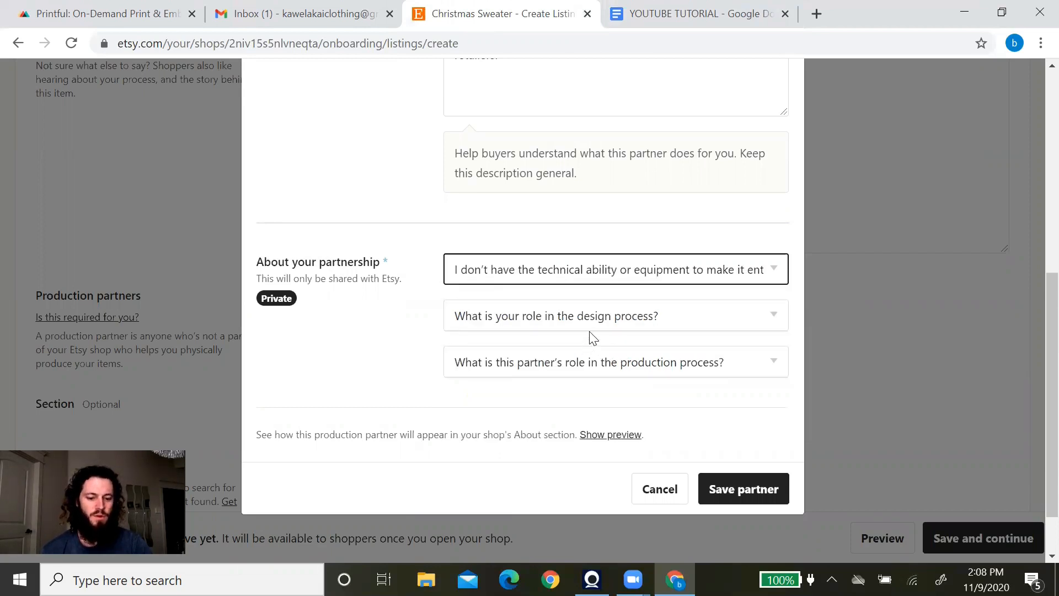
{"action": "left_click", "coordinate": [601, 323]}
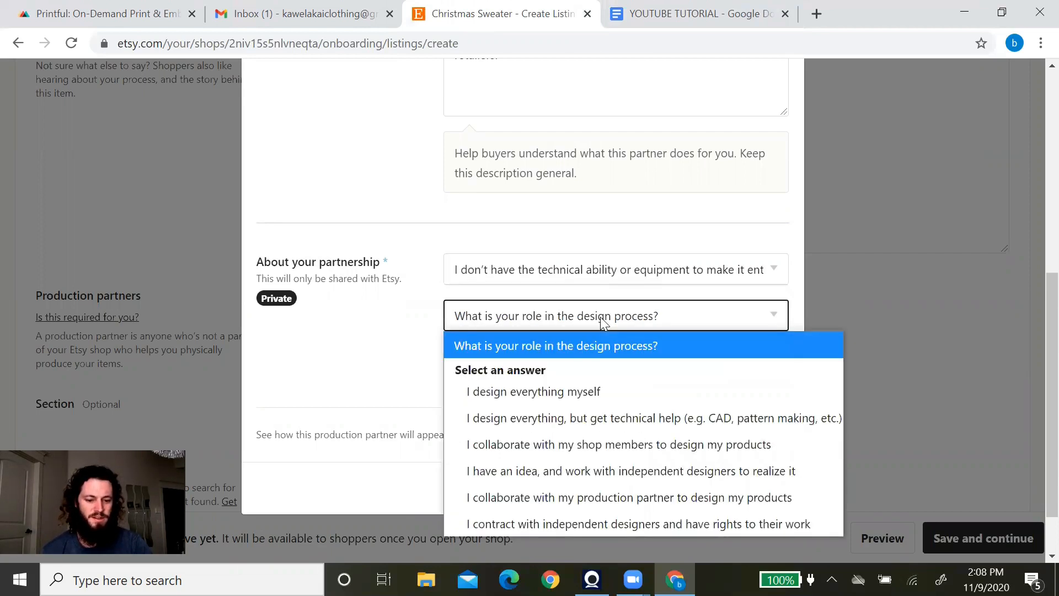
{"action": "left_click", "coordinate": [564, 396]}
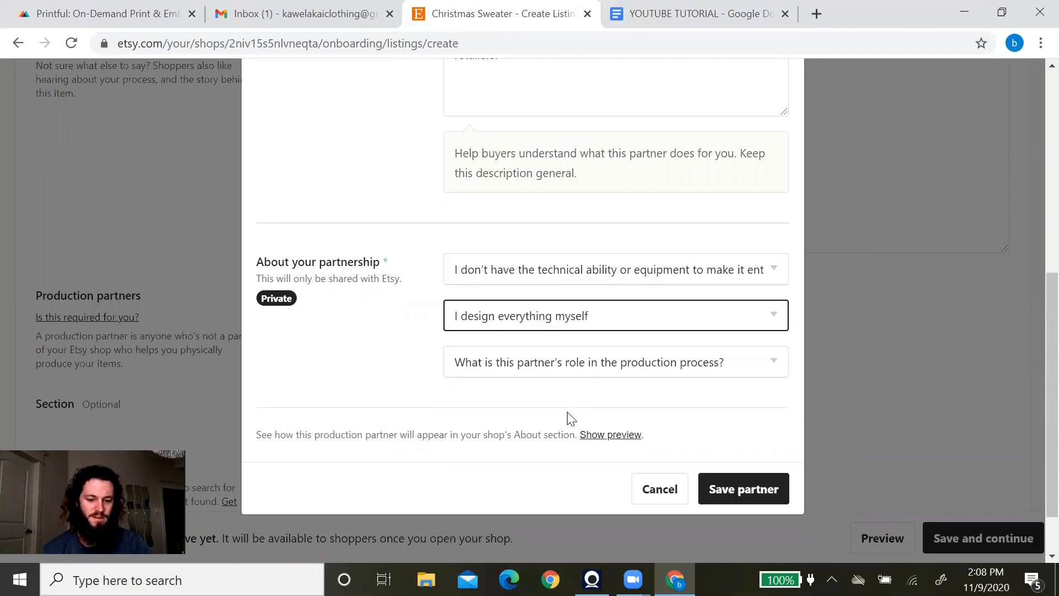
{"action": "left_click", "coordinate": [623, 369]}
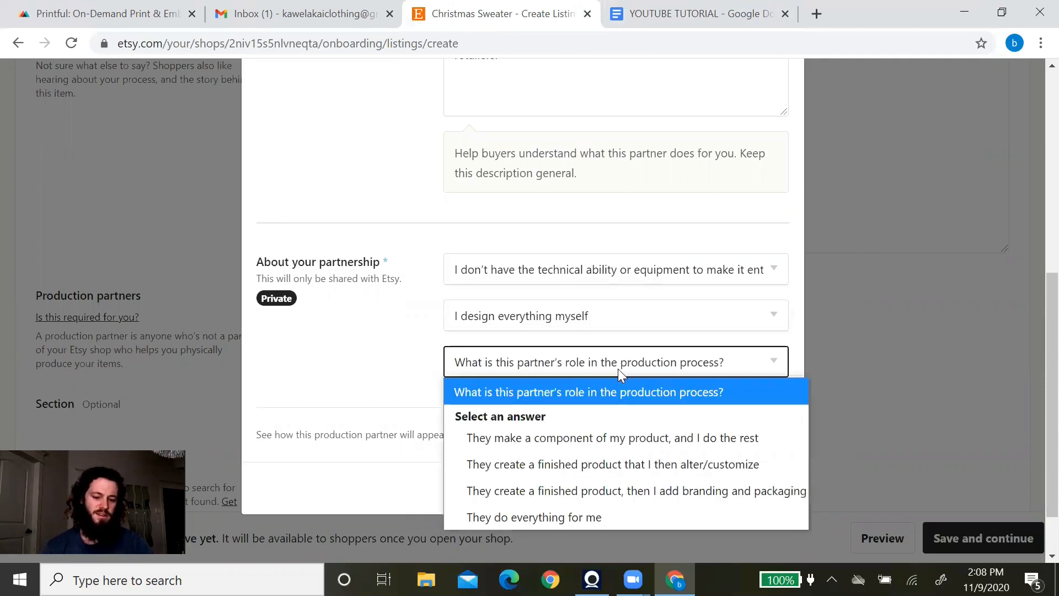
{"action": "left_click", "coordinate": [562, 519]}
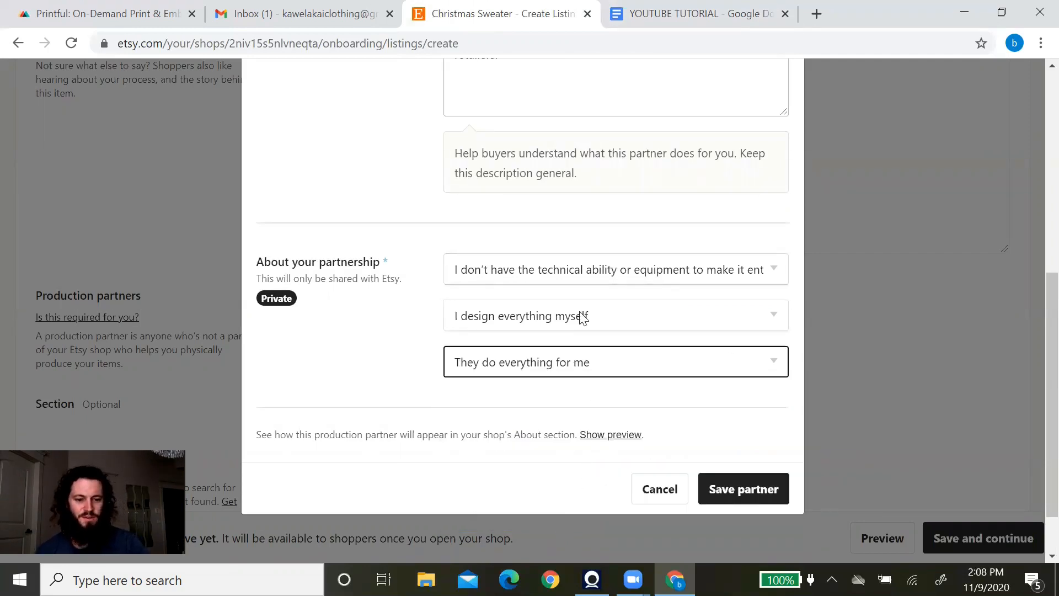
Save Printful as a production partner and assign it to the Christmas Sweater listing.
{"action": "scroll", "coordinate": [582, 318], "scroll_direction": "up", "scroll_amount": 7}
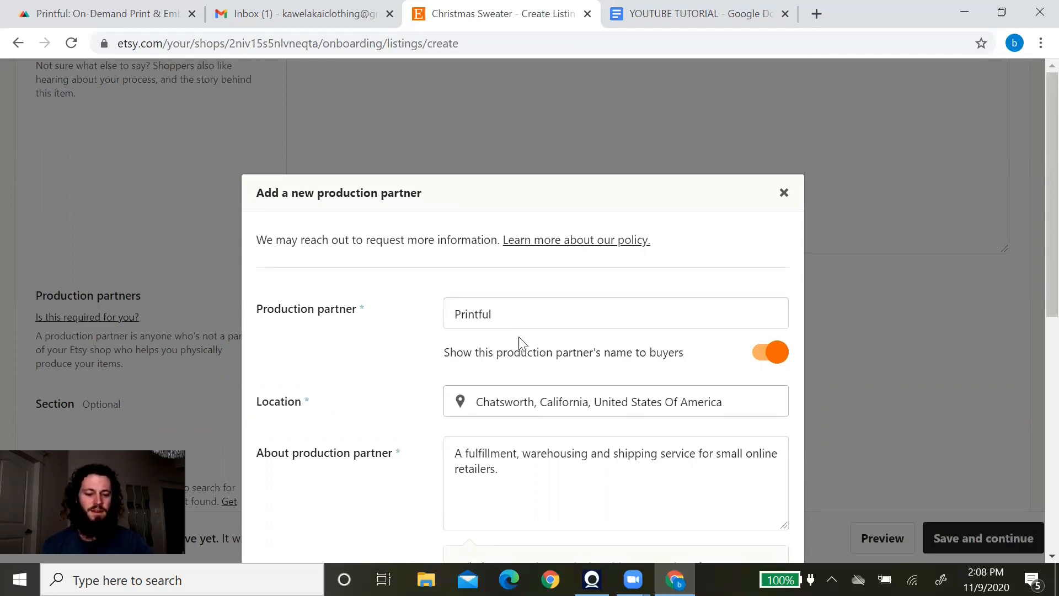
{"action": "scroll", "coordinate": [409, 328], "scroll_direction": "down", "scroll_amount": 1}
{"action": "scroll", "coordinate": [409, 328], "scroll_direction": "down", "scroll_amount": 7}
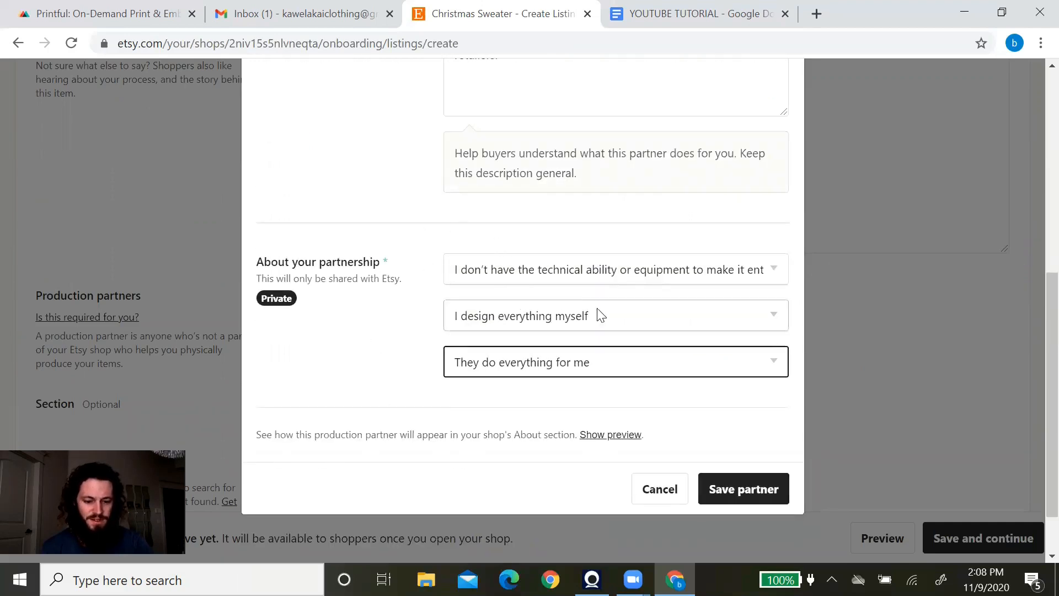
{"action": "left_click", "coordinate": [744, 491]}
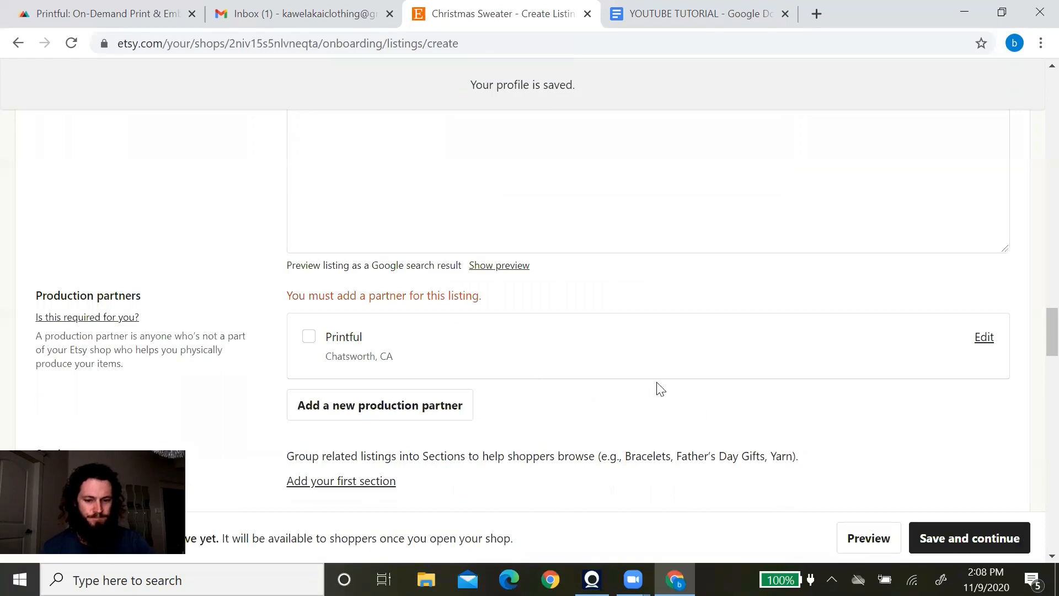
{"action": "left_click", "coordinate": [309, 337]}
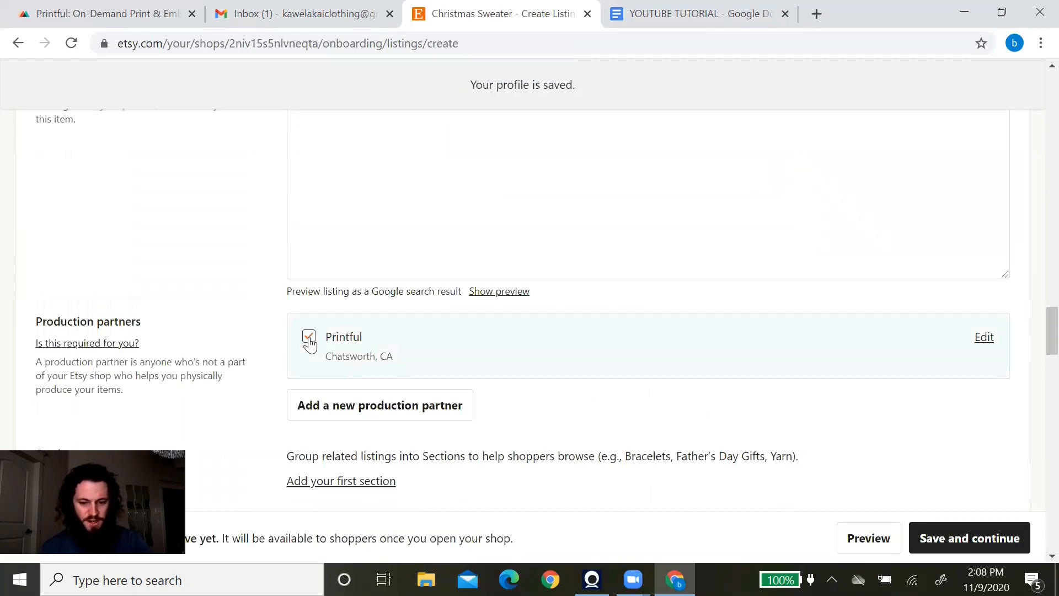
{"action": "scroll", "coordinate": [632, 414], "scroll_direction": "down", "scroll_amount": 3}
{"action": "scroll", "coordinate": [635, 410], "scroll_direction": "down", "scroll_amount": 8}
Replace the listing price with 32.50 and the available quantity with 999.
{"action": "left_click", "coordinate": [416, 171]}
{"action": "type", "text": "32.50"}
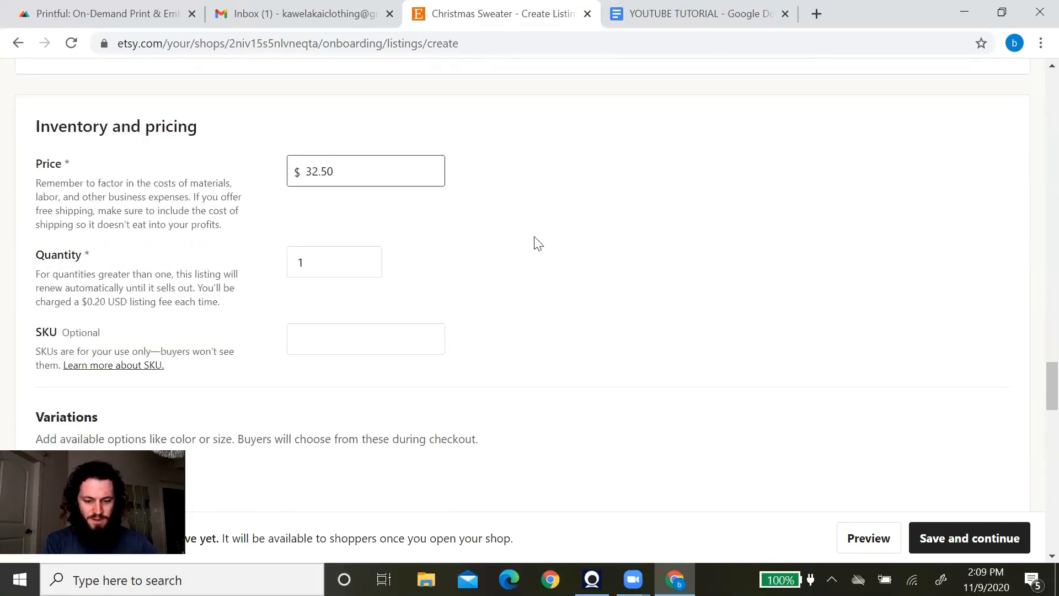
{"action": "left_click", "coordinate": [585, 264]}
{"action": "scroll", "coordinate": [497, 248], "scroll_direction": "down", "scroll_amount": 2}
{"action": "left_click", "coordinate": [336, 189]}
{"action": "type", "text": "999"}
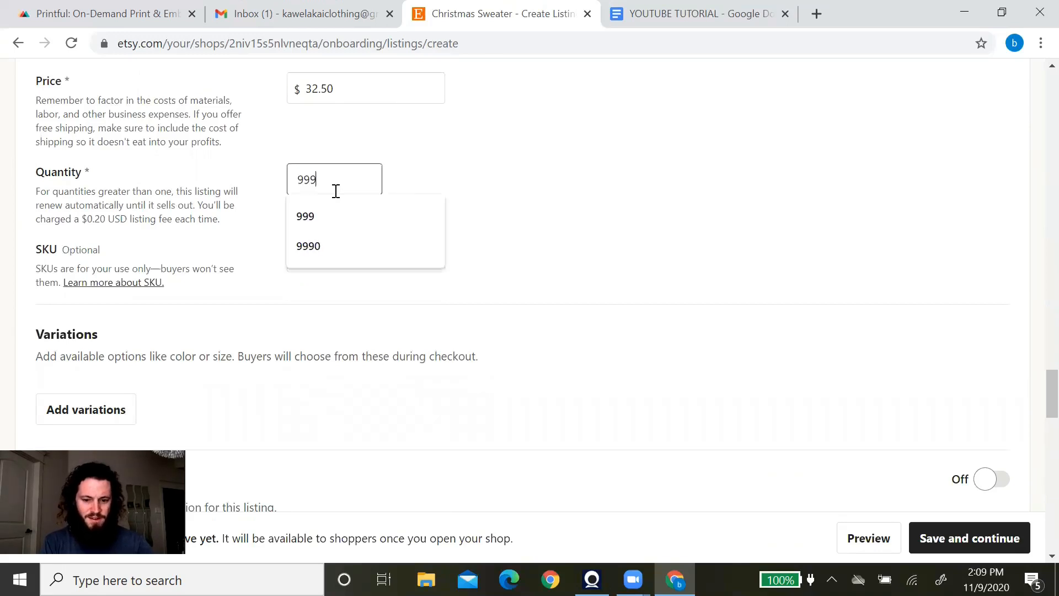
{"action": "left_click", "coordinate": [548, 230]}
{"action": "scroll", "coordinate": [552, 230], "scroll_direction": "down", "scroll_amount": 5}
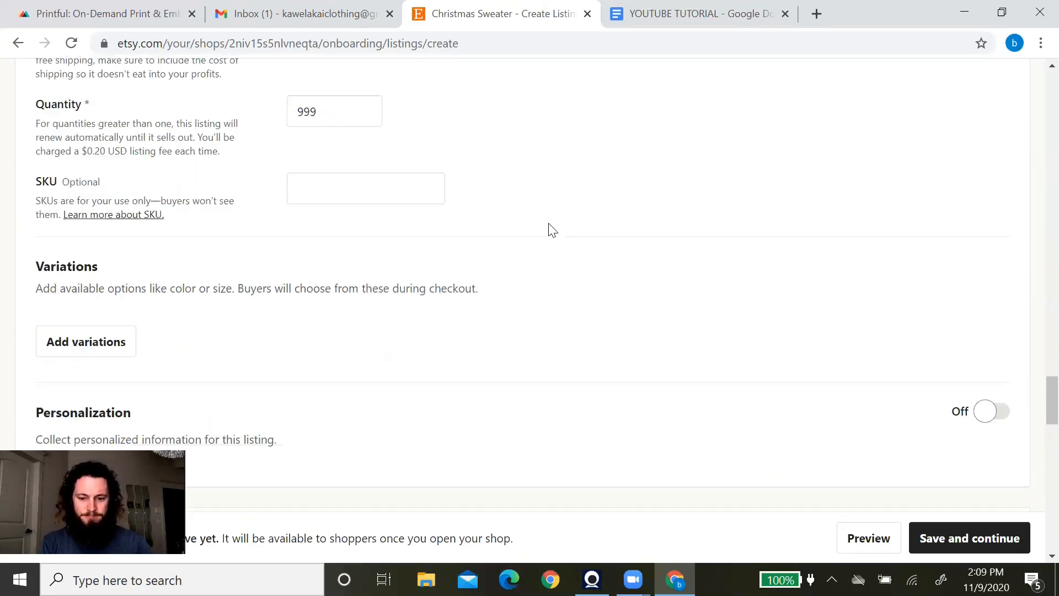
{"action": "scroll", "coordinate": [693, 237], "scroll_direction": "down", "scroll_amount": 5}
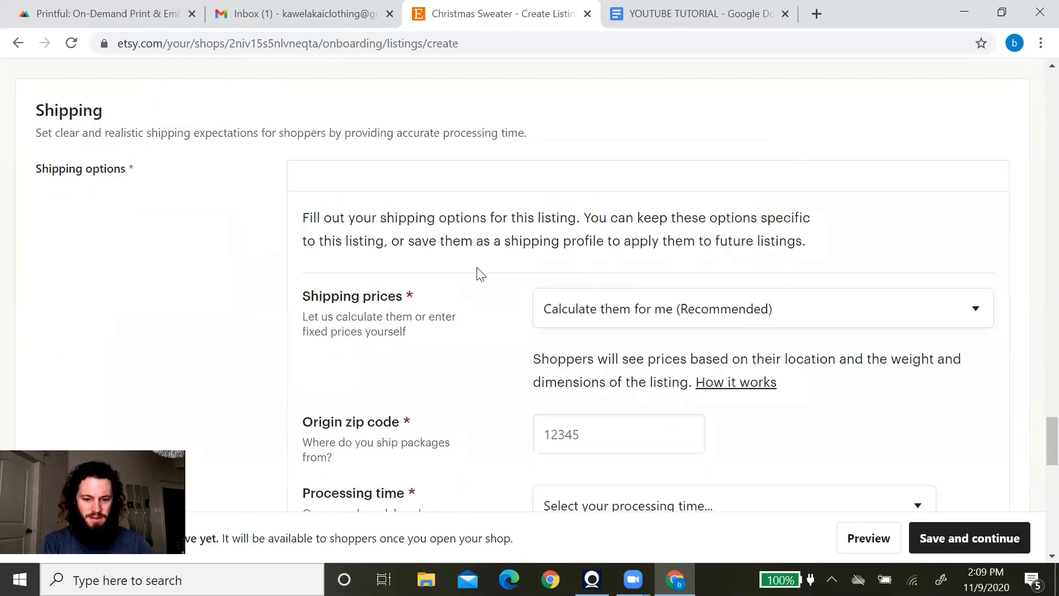
Choose manually entered fixed shipping prices and a processing time of 1-2 weeks.
{"action": "left_click", "coordinate": [727, 311]}
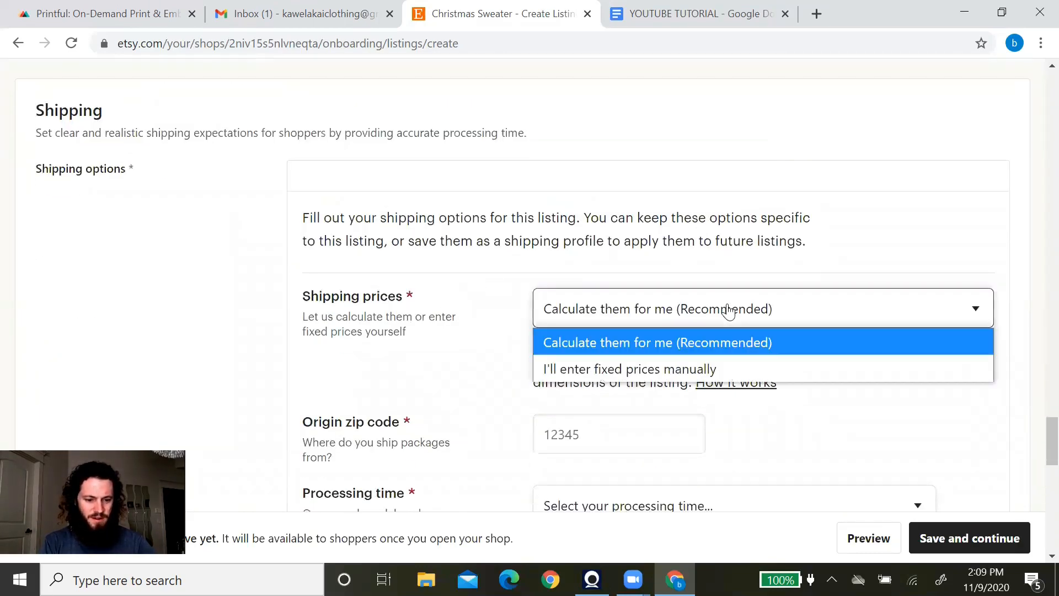
{"action": "left_click", "coordinate": [687, 368]}
{"action": "scroll", "coordinate": [694, 339], "scroll_direction": "down", "scroll_amount": 3}
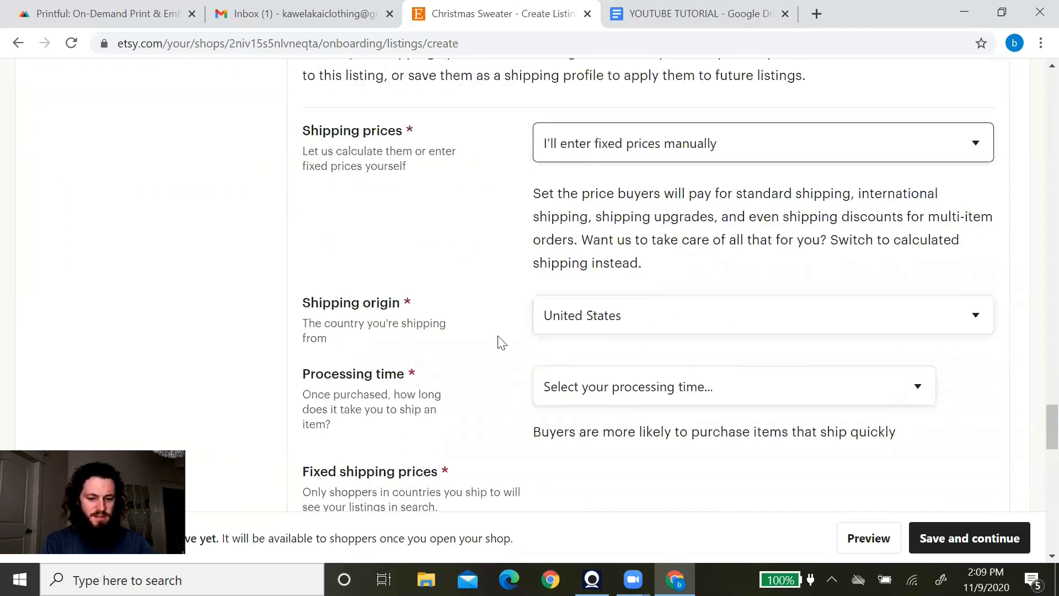
{"action": "scroll", "coordinate": [634, 250], "scroll_direction": "down", "scroll_amount": 3}
{"action": "left_click", "coordinate": [644, 227]}
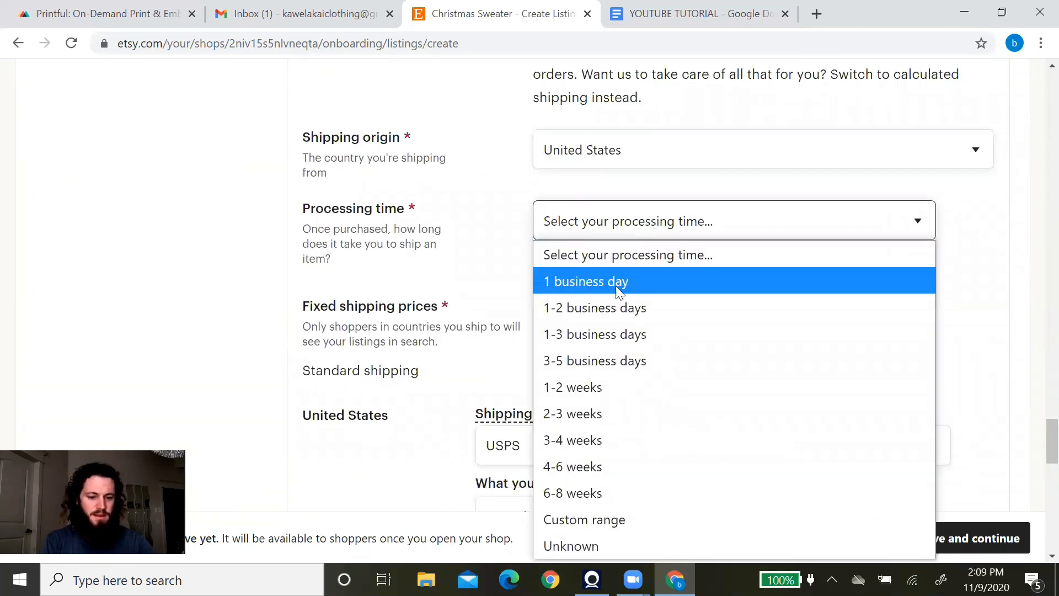
{"action": "left_click", "coordinate": [600, 389]}
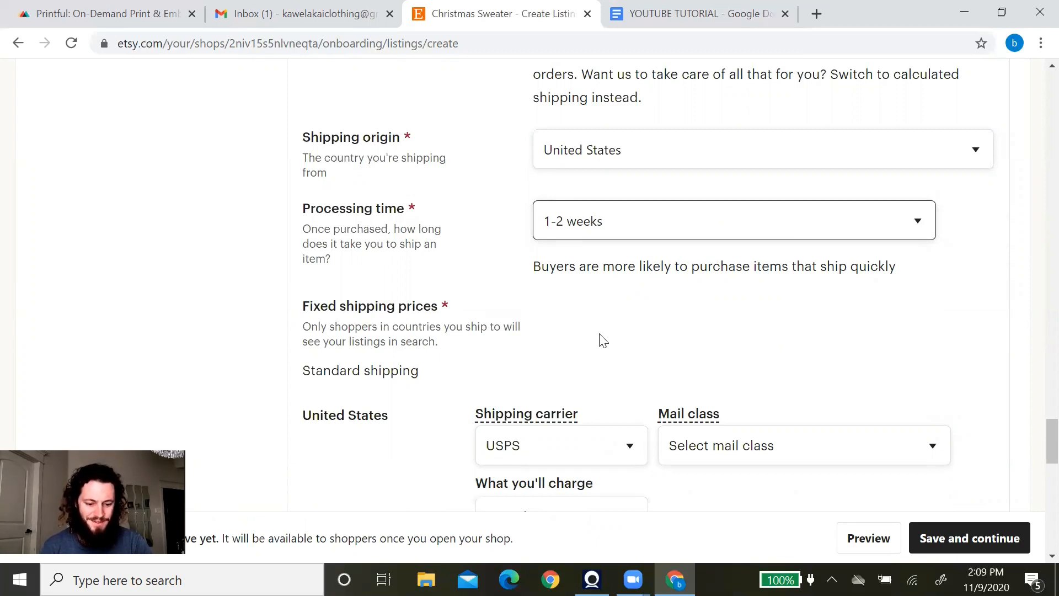
Ship to the United States by USPS Priority Mail for free, then check the shipping preview.
{"action": "scroll", "coordinate": [669, 331], "scroll_direction": "down", "scroll_amount": 1}
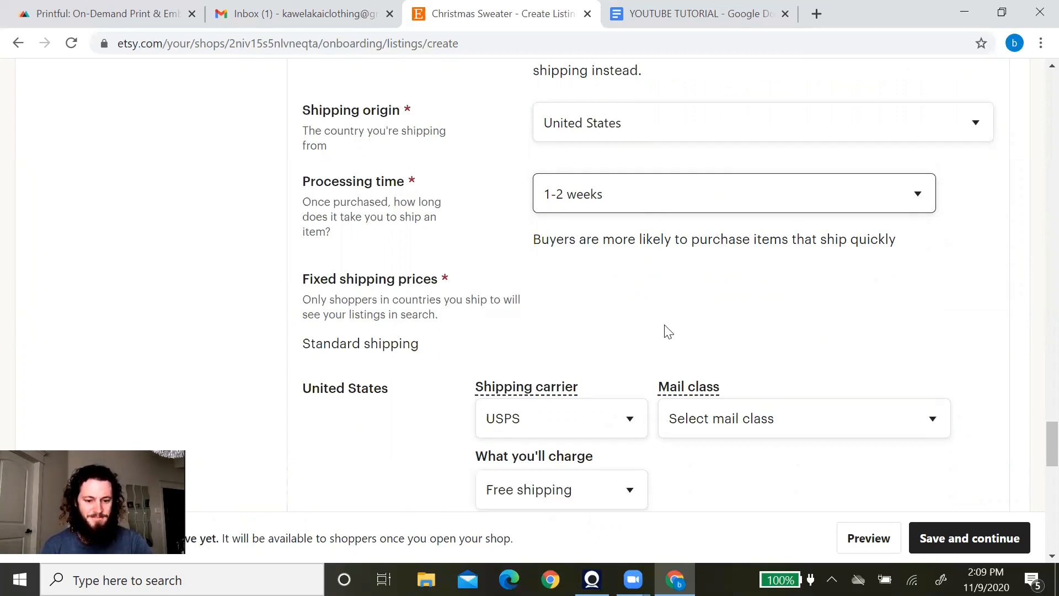
{"action": "scroll", "coordinate": [669, 331], "scroll_direction": "down", "scroll_amount": 1}
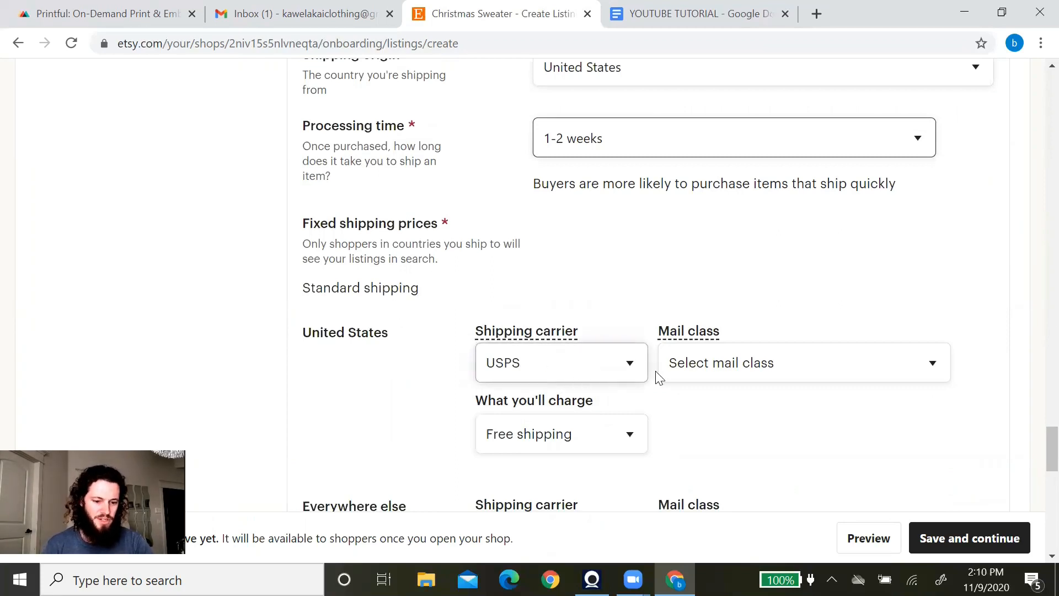
{"action": "scroll", "coordinate": [798, 302], "scroll_direction": "down", "scroll_amount": 2}
{"action": "left_click", "coordinate": [798, 299]}
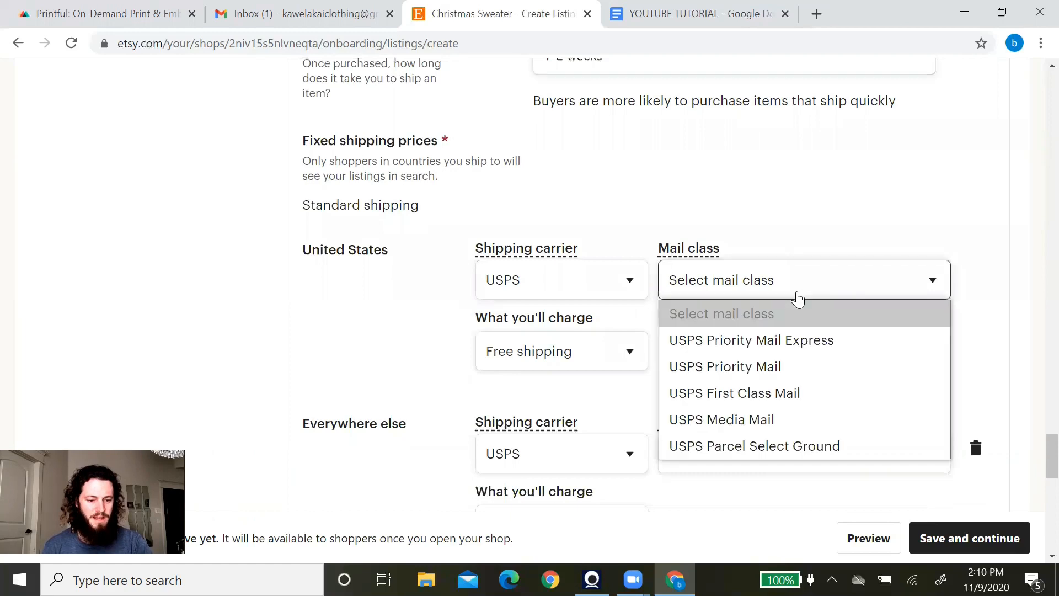
{"action": "left_click", "coordinate": [776, 373]}
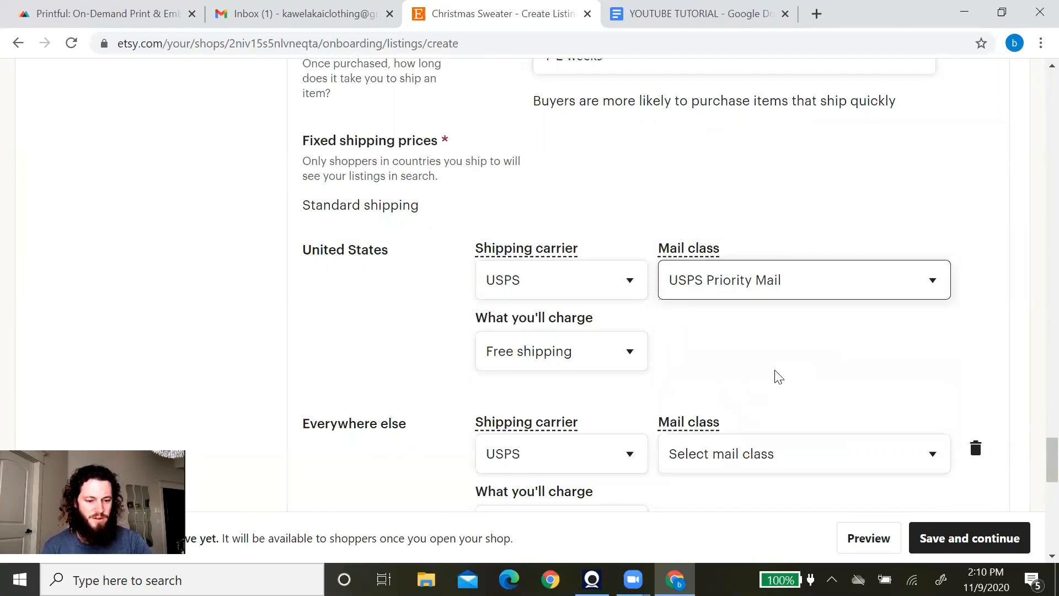
{"action": "scroll", "coordinate": [774, 375], "scroll_direction": "down", "scroll_amount": 2}
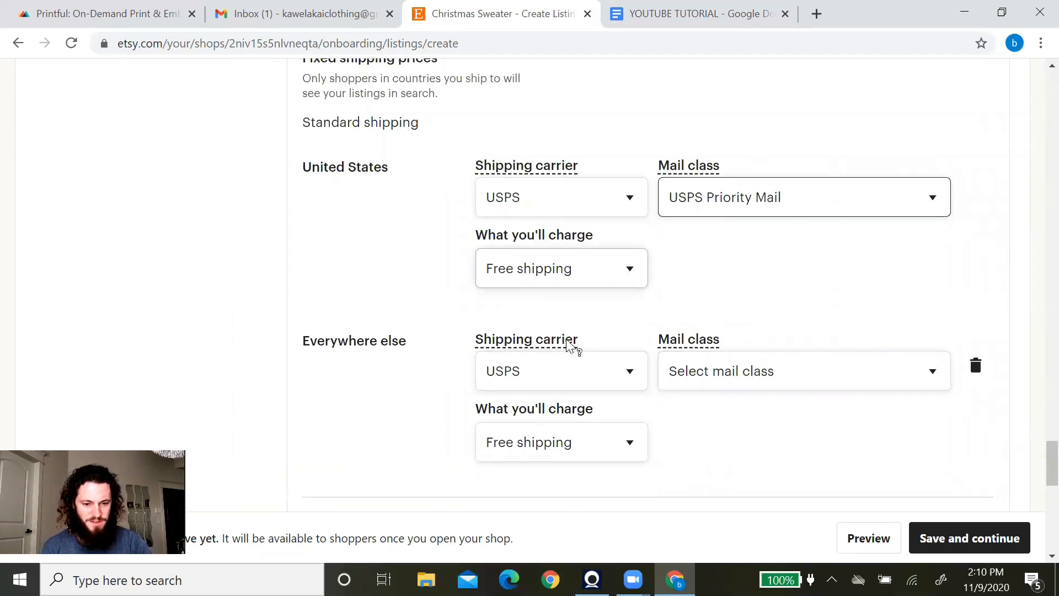
{"action": "scroll", "coordinate": [368, 319], "scroll_direction": "down", "scroll_amount": 3}
{"action": "scroll", "coordinate": [367, 319], "scroll_direction": "up", "scroll_amount": 3}
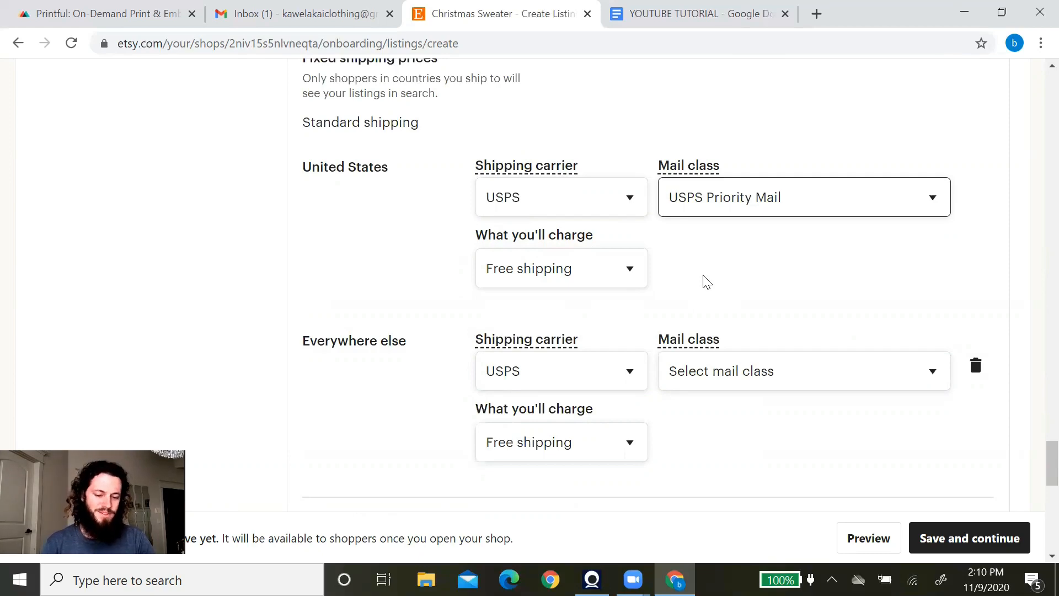
{"action": "scroll", "coordinate": [717, 280], "scroll_direction": "down", "scroll_amount": 5}
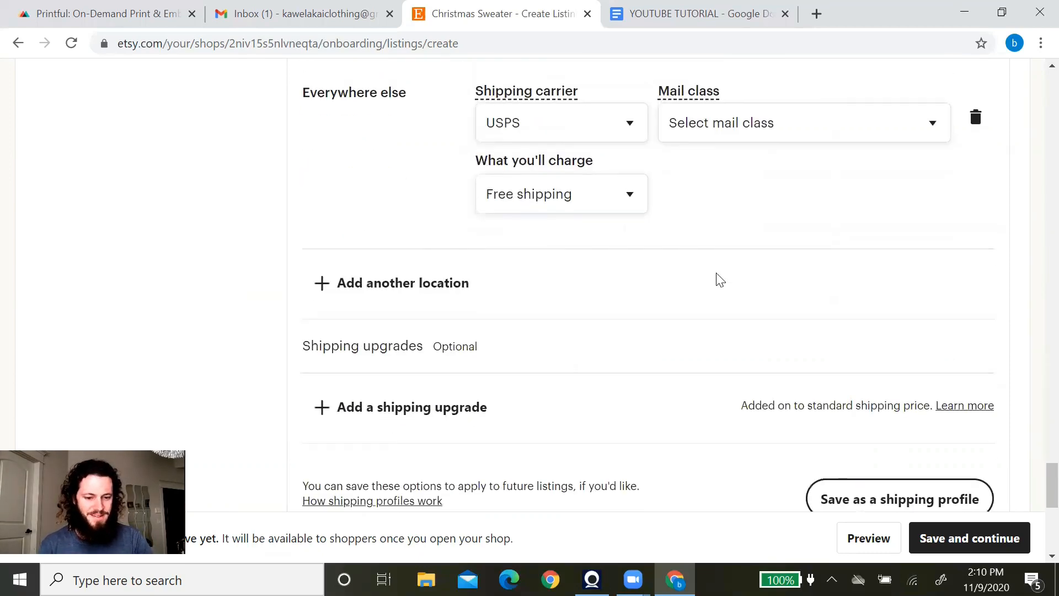
{"action": "scroll", "coordinate": [717, 280], "scroll_direction": "down", "scroll_amount": 2}
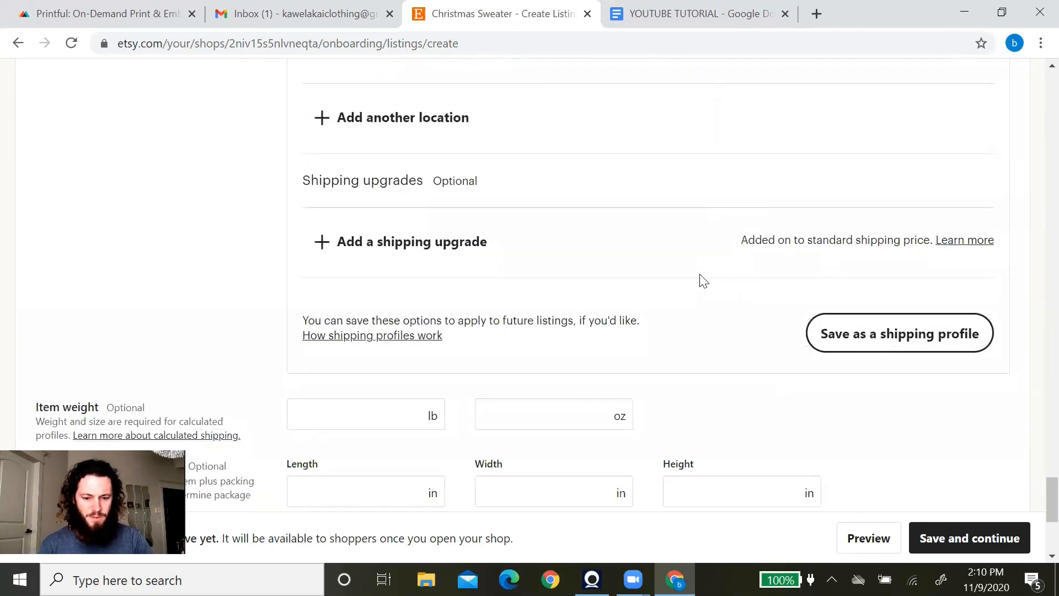
{"action": "scroll", "coordinate": [684, 259], "scroll_direction": "down", "scroll_amount": 2}
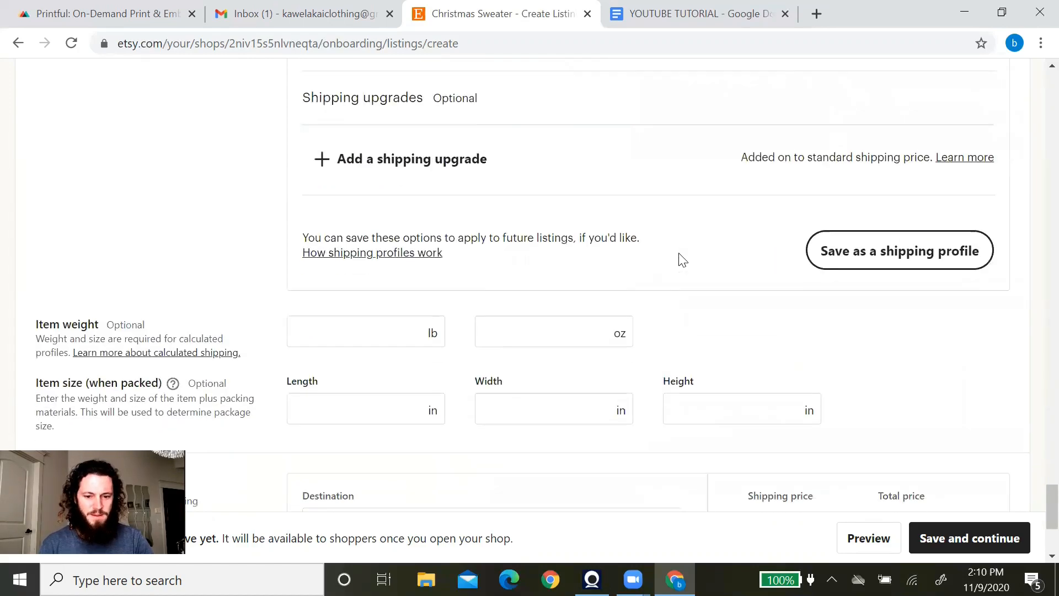
{"action": "scroll", "coordinate": [683, 260], "scroll_direction": "down", "scroll_amount": 4}
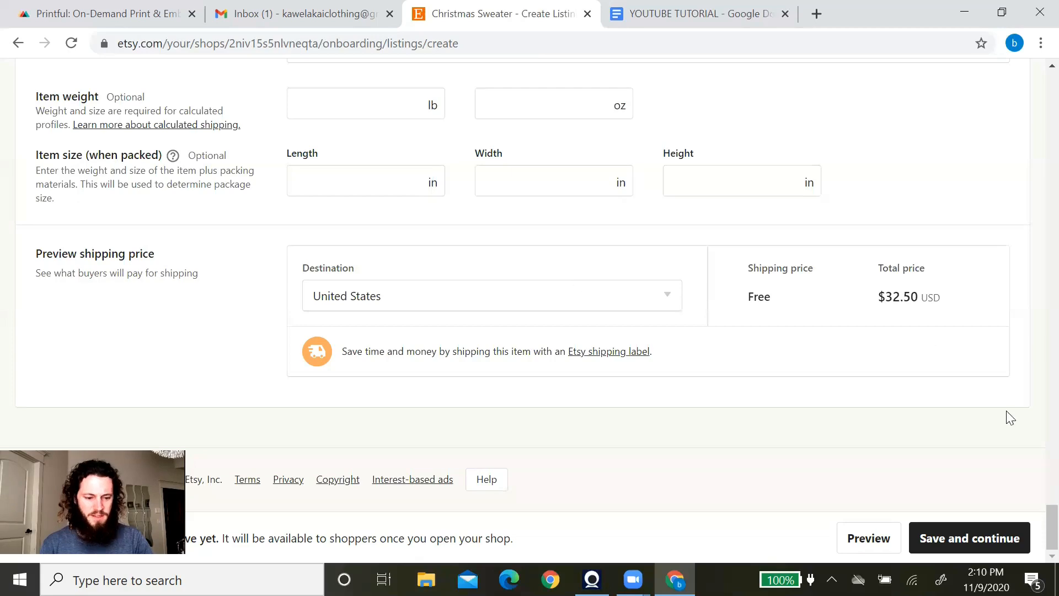
Save the Christmas Sweater listing, advance from Stock your shop to payments, and switch to Gmail.
{"action": "left_click", "coordinate": [974, 542]}
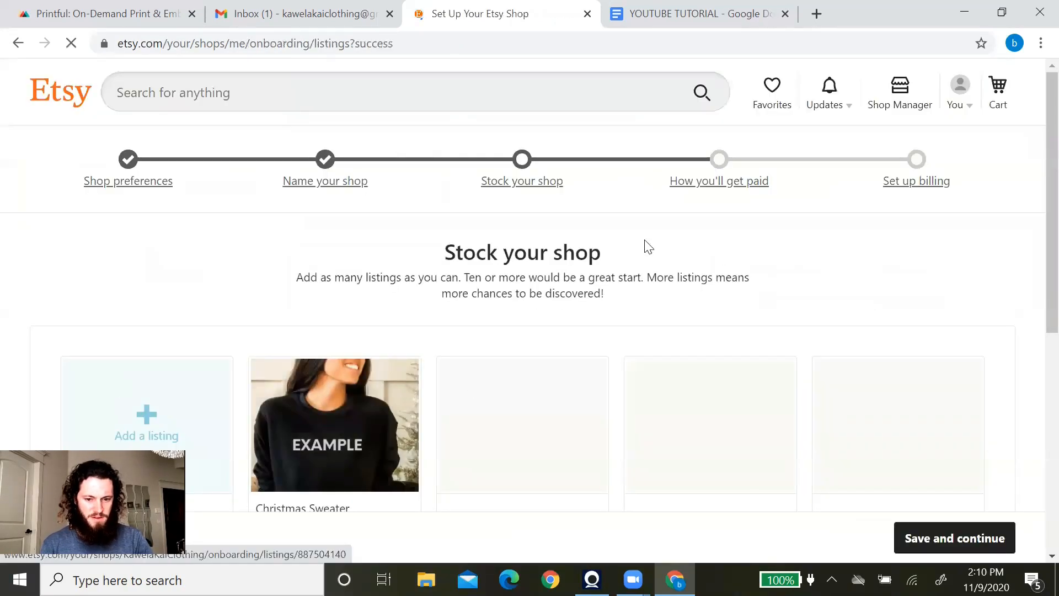
{"action": "scroll", "coordinate": [591, 295], "scroll_direction": "down", "scroll_amount": 3}
{"action": "left_click", "coordinate": [958, 540]}
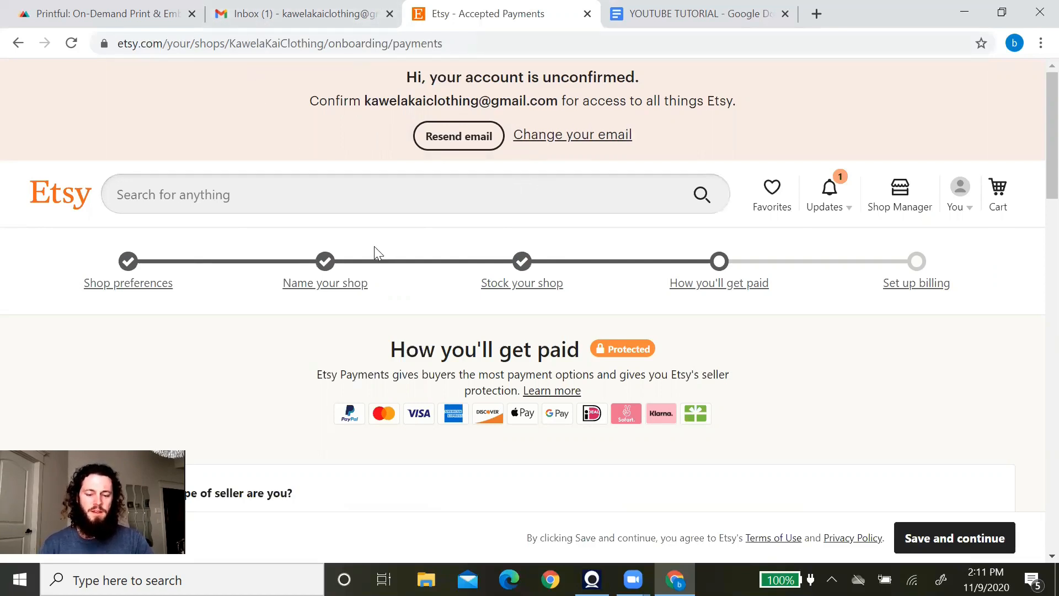
{"action": "left_click", "coordinate": [326, 11]}
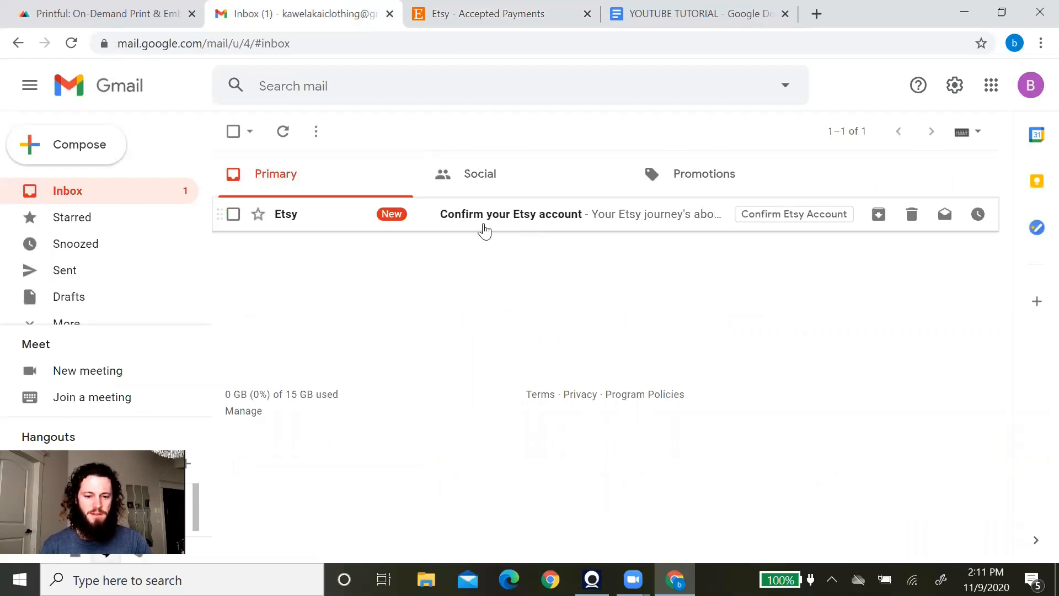
Open the 'Confirm your Etsy account' email and confirm the Etsy account from it.
{"action": "left_click", "coordinate": [484, 231]}
{"action": "scroll", "coordinate": [552, 287], "scroll_direction": "down", "scroll_amount": 4}
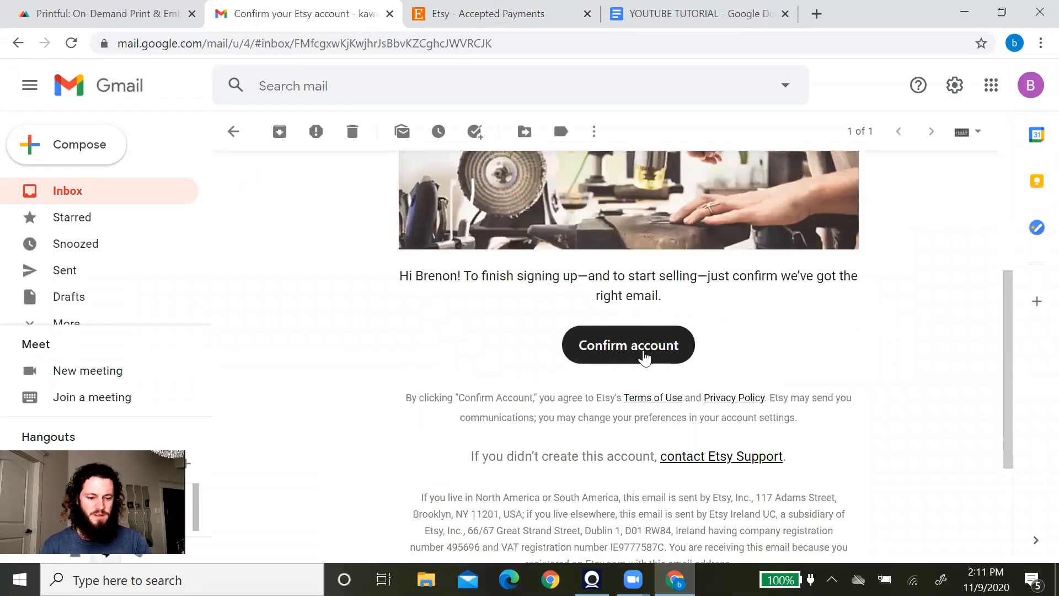
{"action": "left_click", "coordinate": [644, 357]}
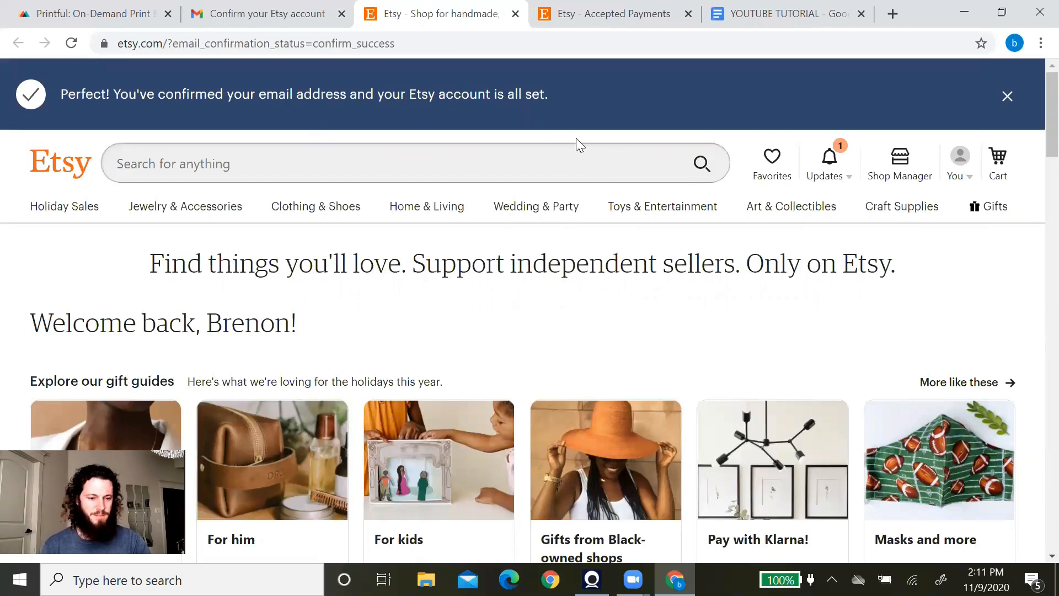
Return to the Shop Manager payment setup and complete the individual seller's personal details form.
{"action": "left_click", "coordinate": [905, 171]}
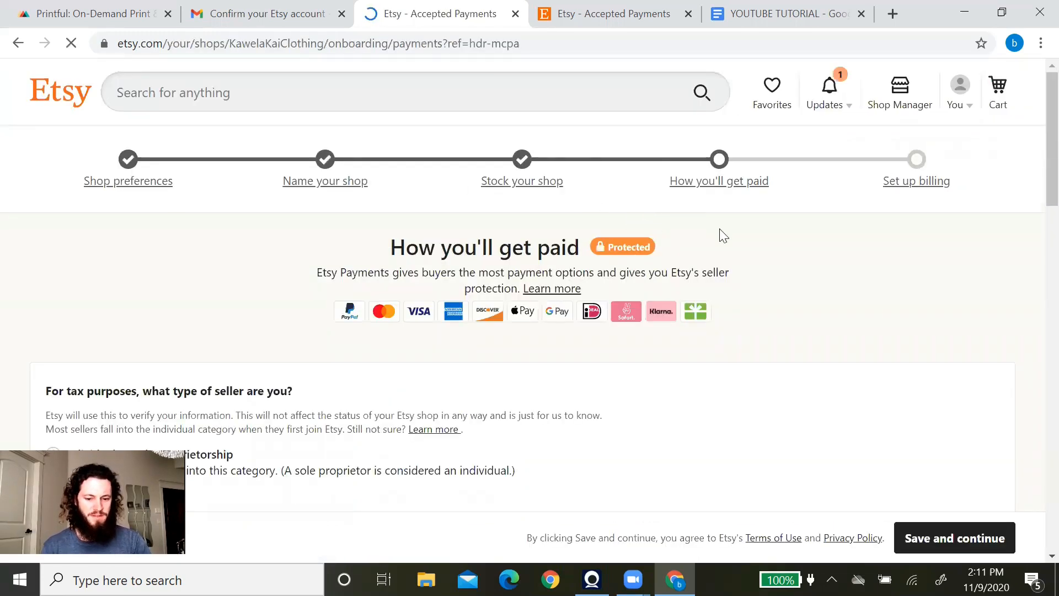
{"action": "scroll", "coordinate": [724, 236], "scroll_direction": "down", "scroll_amount": 3}
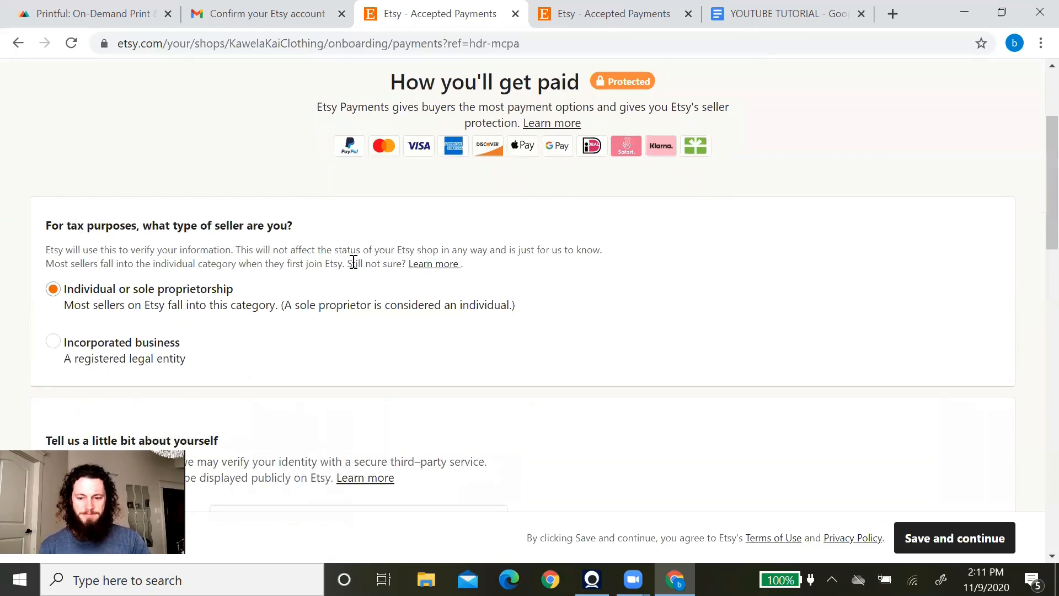
{"action": "scroll", "coordinate": [565, 280], "scroll_direction": "up", "scroll_amount": 3}
{"action": "scroll", "coordinate": [552, 276], "scroll_direction": "down", "scroll_amount": 7}
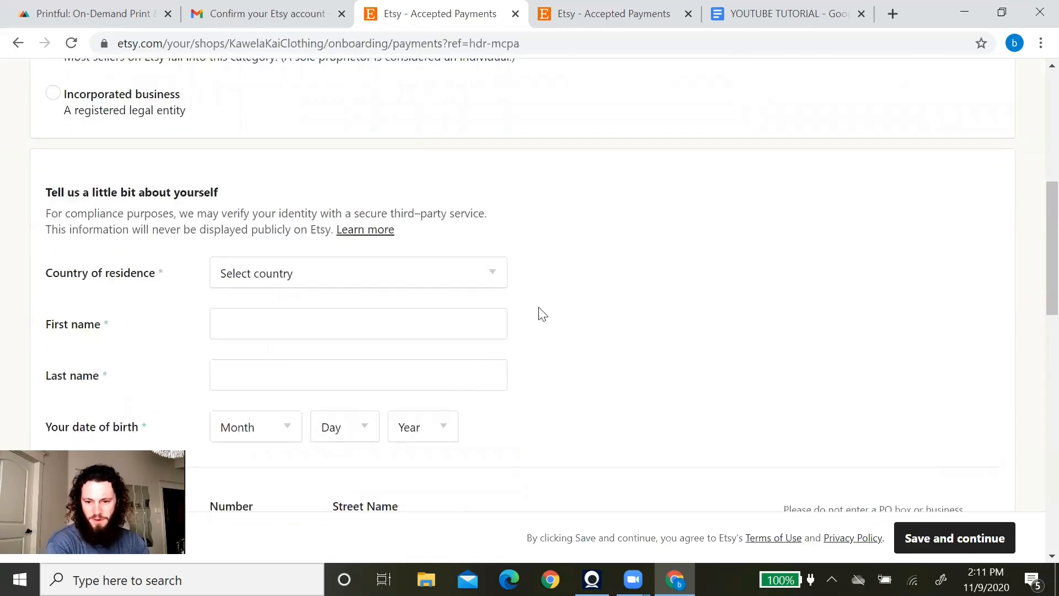
{"action": "scroll", "coordinate": [543, 315], "scroll_direction": "down", "scroll_amount": 3}
{"action": "scroll", "coordinate": [545, 312], "scroll_direction": "up", "scroll_amount": 7}
{"action": "scroll", "coordinate": [441, 287], "scroll_direction": "up", "scroll_amount": 2}
{"action": "scroll", "coordinate": [357, 267], "scroll_direction": "down", "scroll_amount": 1}
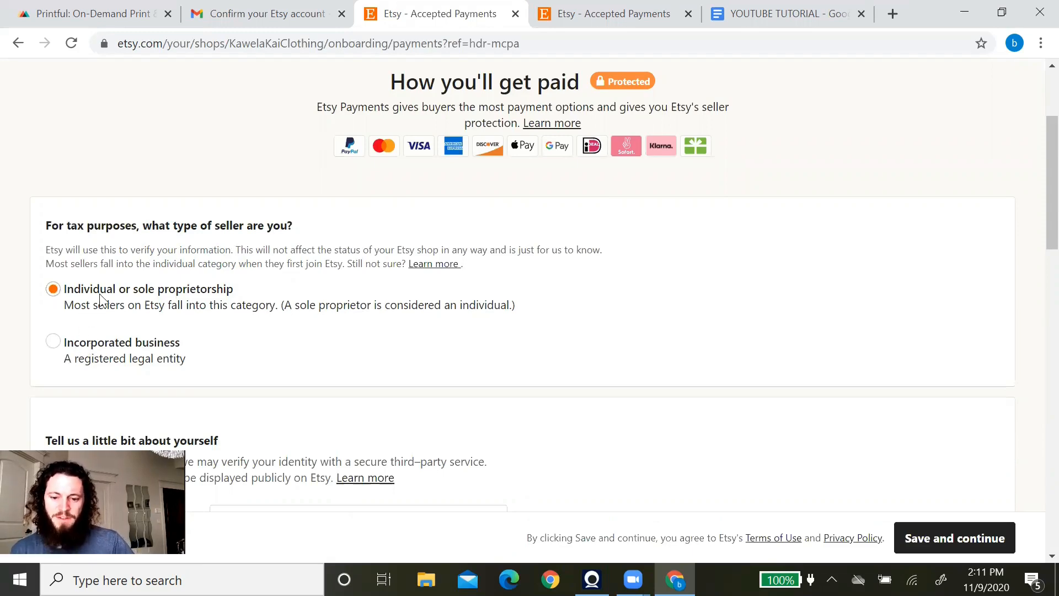
{"action": "scroll", "coordinate": [378, 338], "scroll_direction": "down", "scroll_amount": 5}
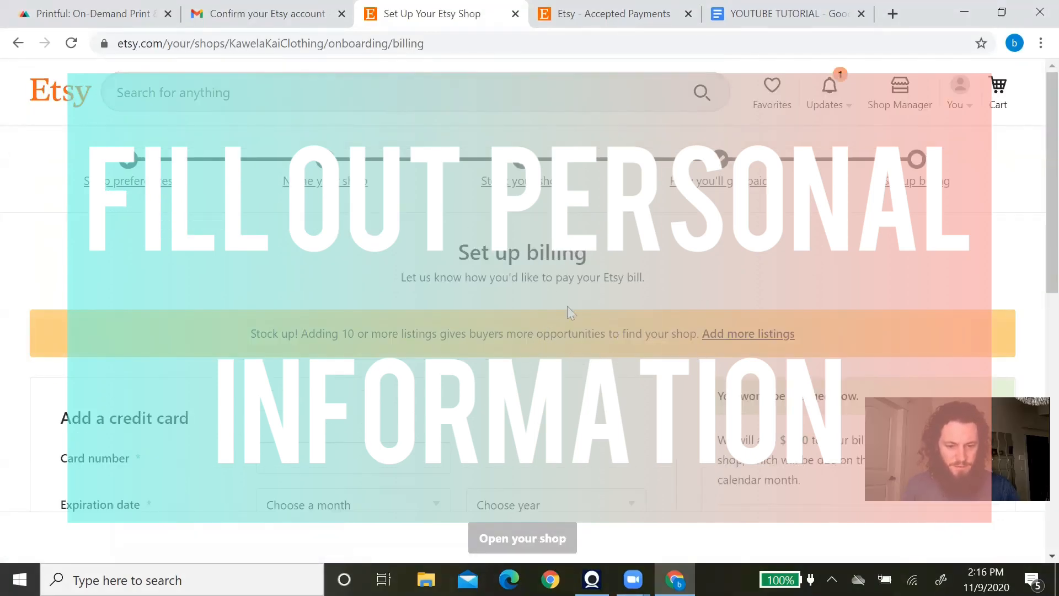
Enter the credit card and billing address, then open the KawelaKaiClothing shop.
{"action": "scroll", "coordinate": [563, 371], "scroll_direction": "down", "scroll_amount": 5}
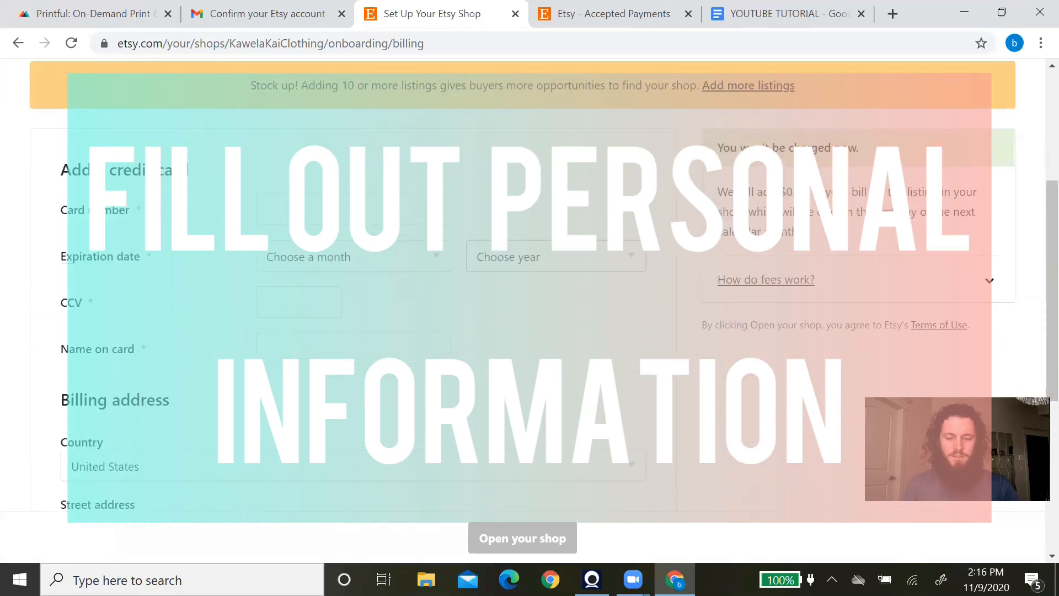
{"action": "scroll", "coordinate": [523, 284], "scroll_direction": "up", "scroll_amount": 3}
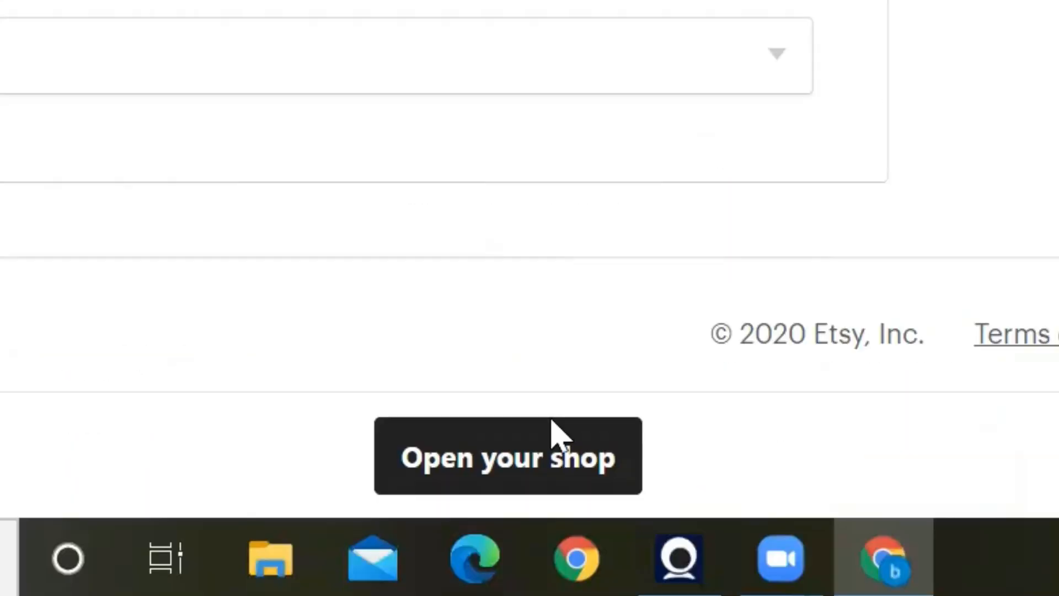
{"action": "left_click", "coordinate": [543, 531]}
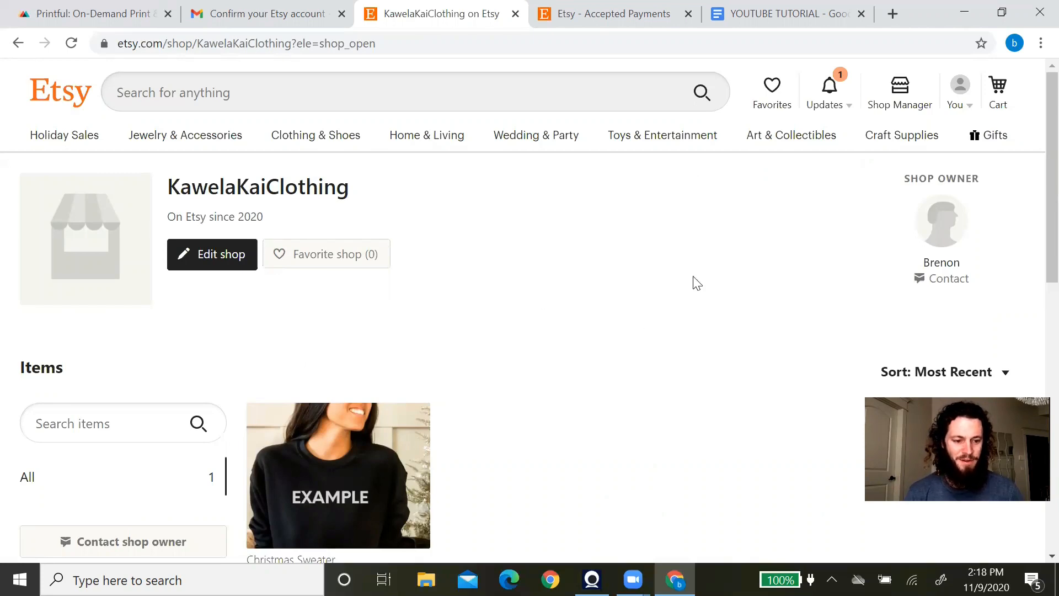
Scroll through the live KawelaKaiClothing shop page showing the $32.50 Christmas Sweater listing.
{"action": "scroll", "coordinate": [704, 282], "scroll_direction": "down", "scroll_amount": 4}
{"action": "scroll", "coordinate": [662, 293], "scroll_direction": "up", "scroll_amount": 1}
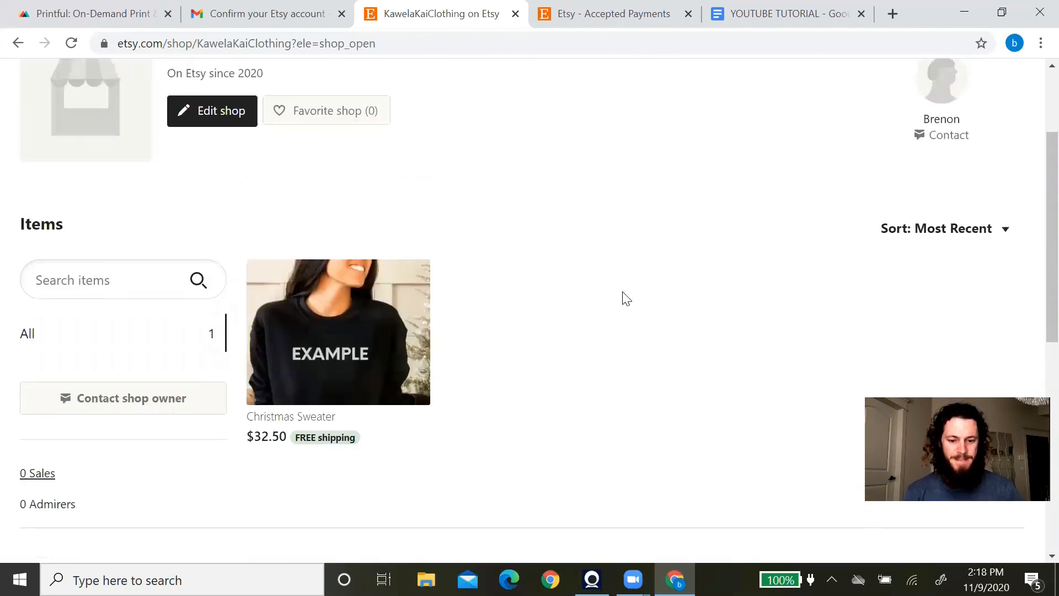
{"action": "scroll", "coordinate": [607, 304], "scroll_direction": "up", "scroll_amount": 3}
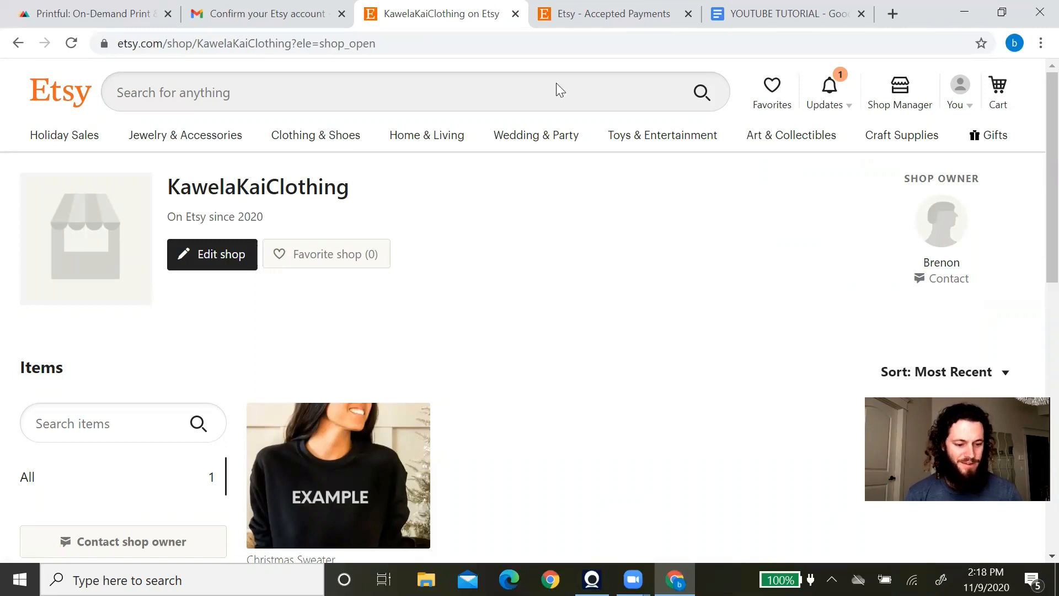
{"action": "scroll", "coordinate": [671, 275], "scroll_direction": "down", "scroll_amount": 3}
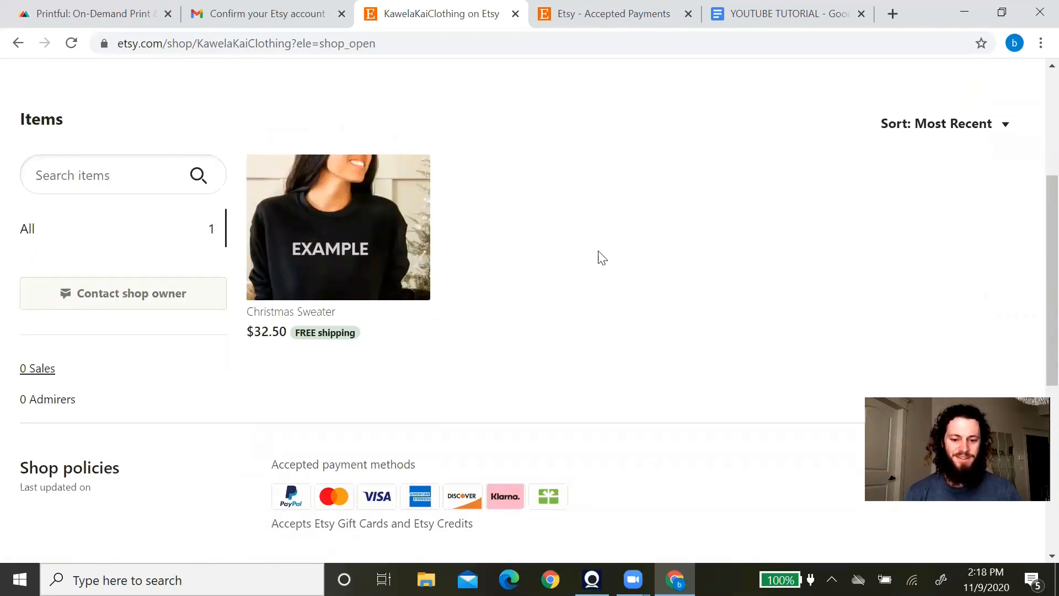
{"action": "scroll", "coordinate": [599, 254], "scroll_direction": "up", "scroll_amount": 5}
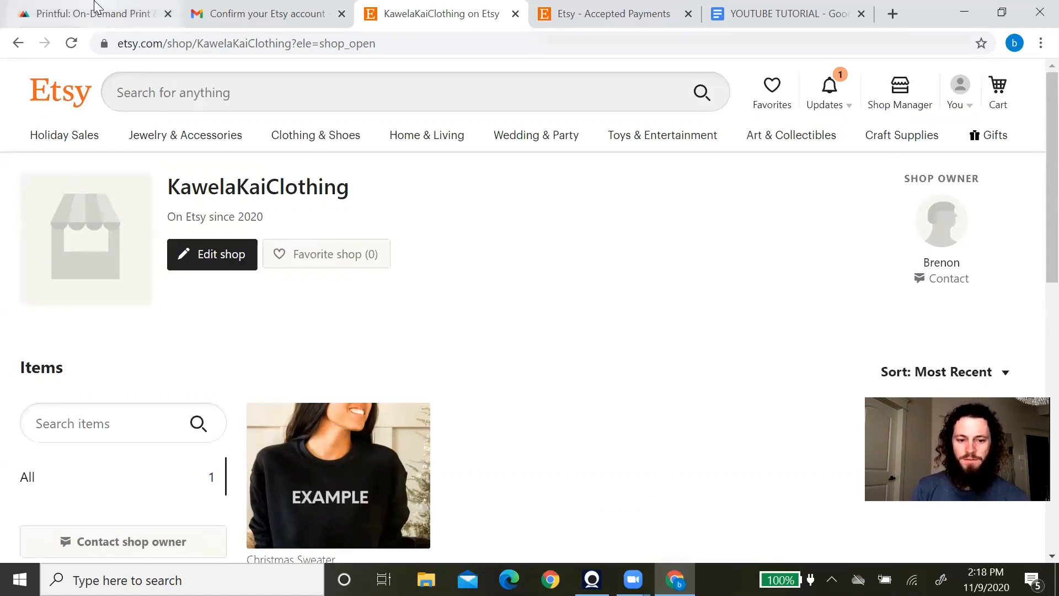
Switch to the Printful site and browse its 'Create and sell custom products online' homepage.
{"action": "left_click", "coordinate": [105, 13]}
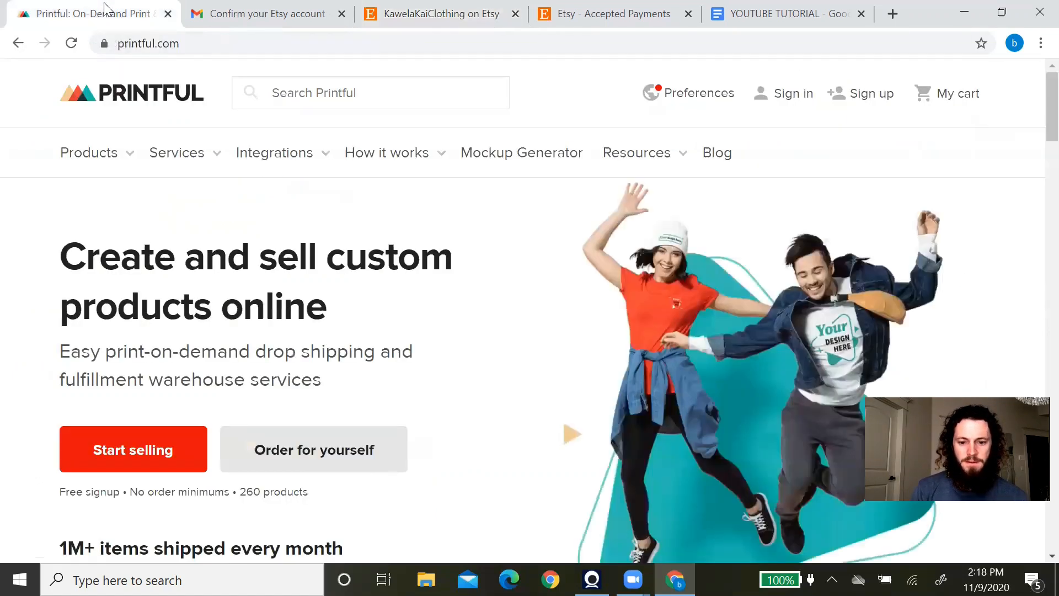
{"action": "scroll", "coordinate": [916, 309], "scroll_direction": "down", "scroll_amount": 2}
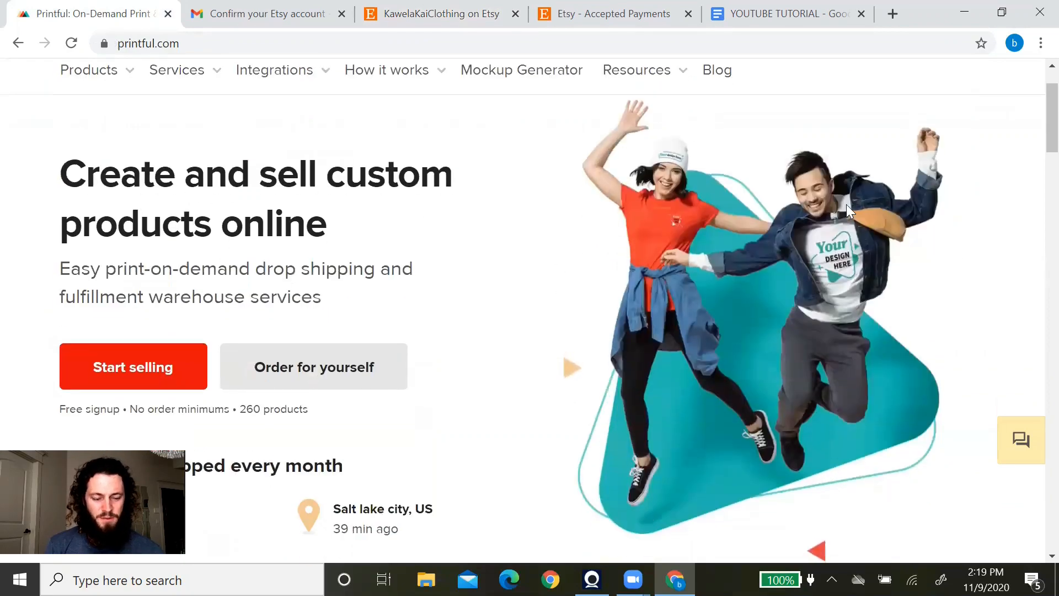
{"action": "scroll", "coordinate": [766, 273], "scroll_direction": "up", "scroll_amount": 2}
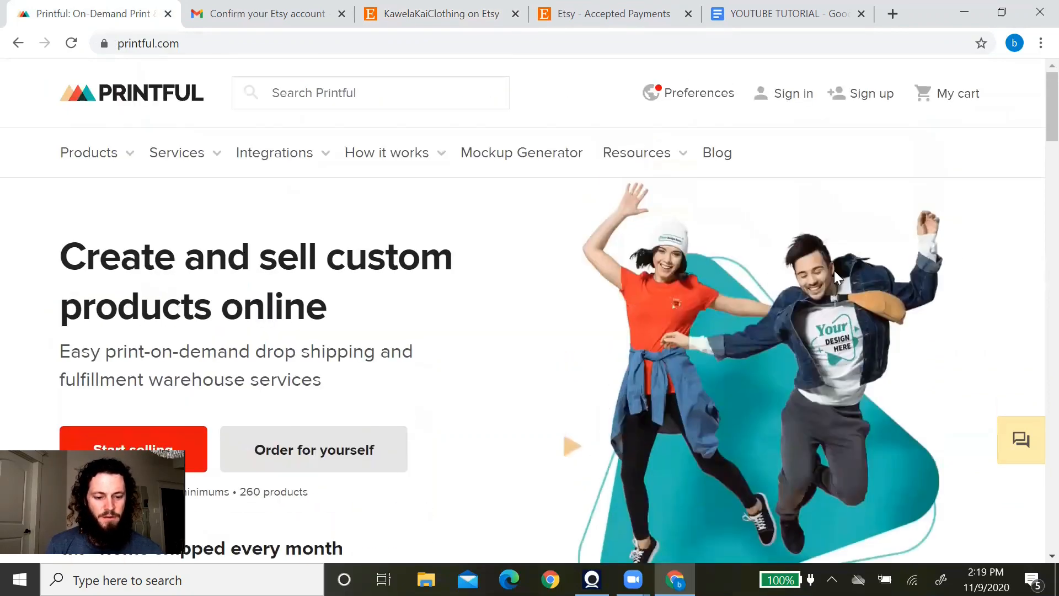
{"action": "scroll", "coordinate": [729, 247], "scroll_direction": "down", "scroll_amount": 15}
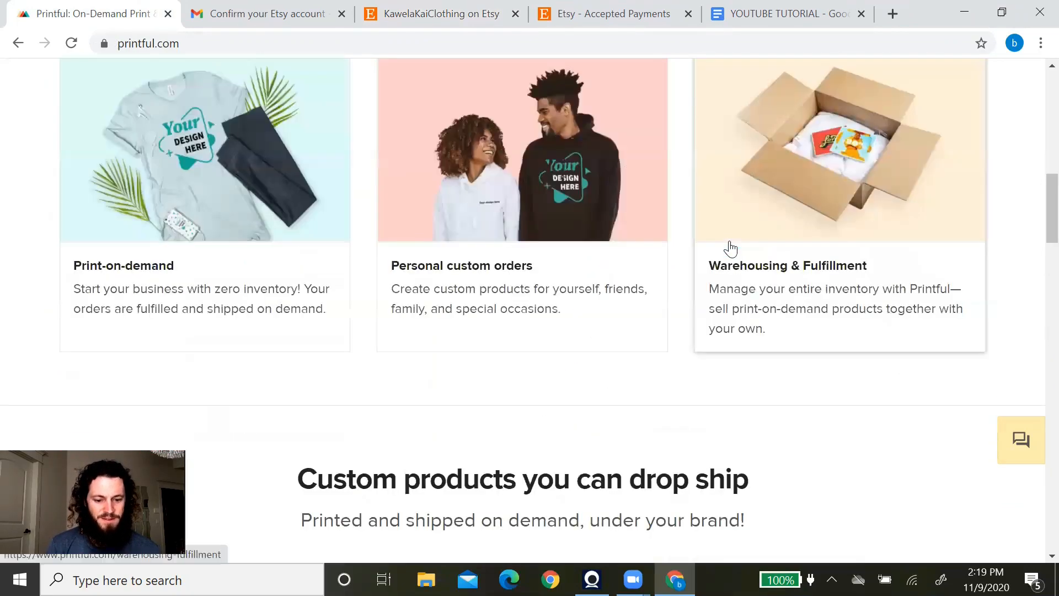
{"action": "scroll", "coordinate": [731, 246], "scroll_direction": "down", "scroll_amount": 12}
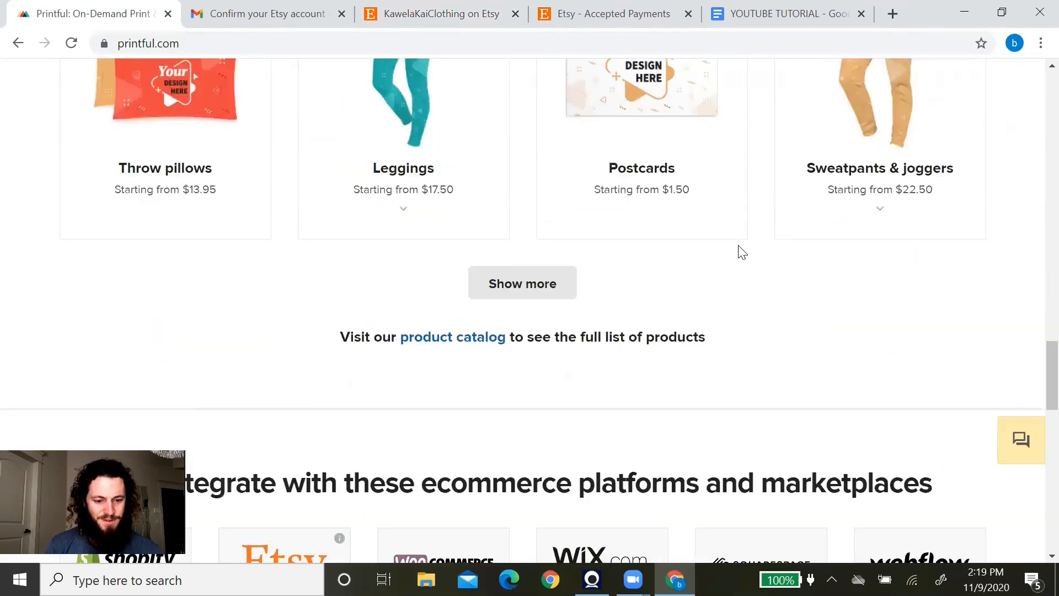
{"action": "scroll", "coordinate": [743, 251], "scroll_direction": "up", "scroll_amount": 20}
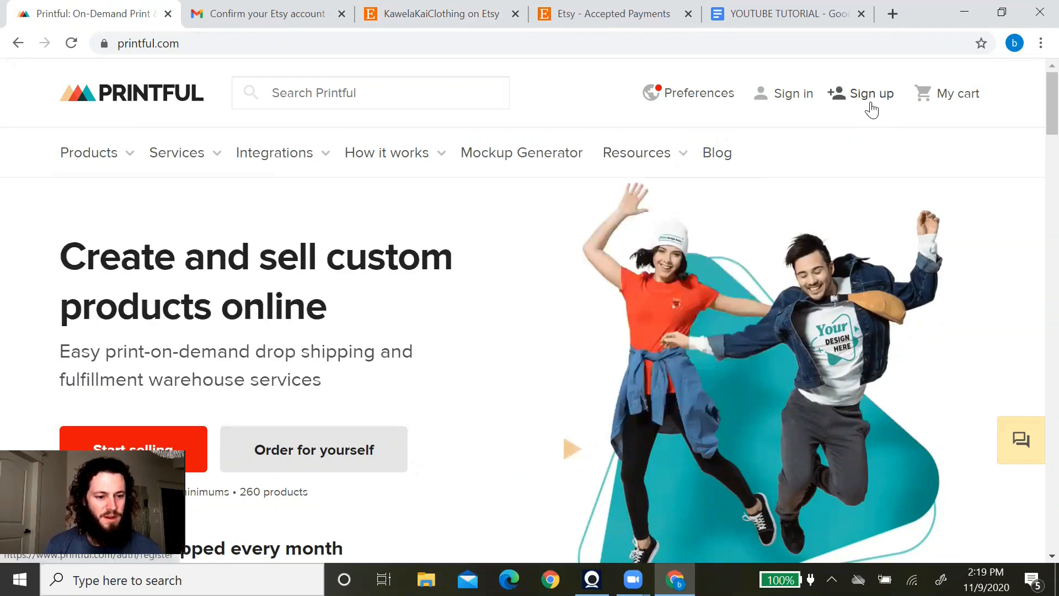
Start a Printful sign-up with e-mail and enter the account holder's full name.
{"action": "left_click", "coordinate": [873, 98]}
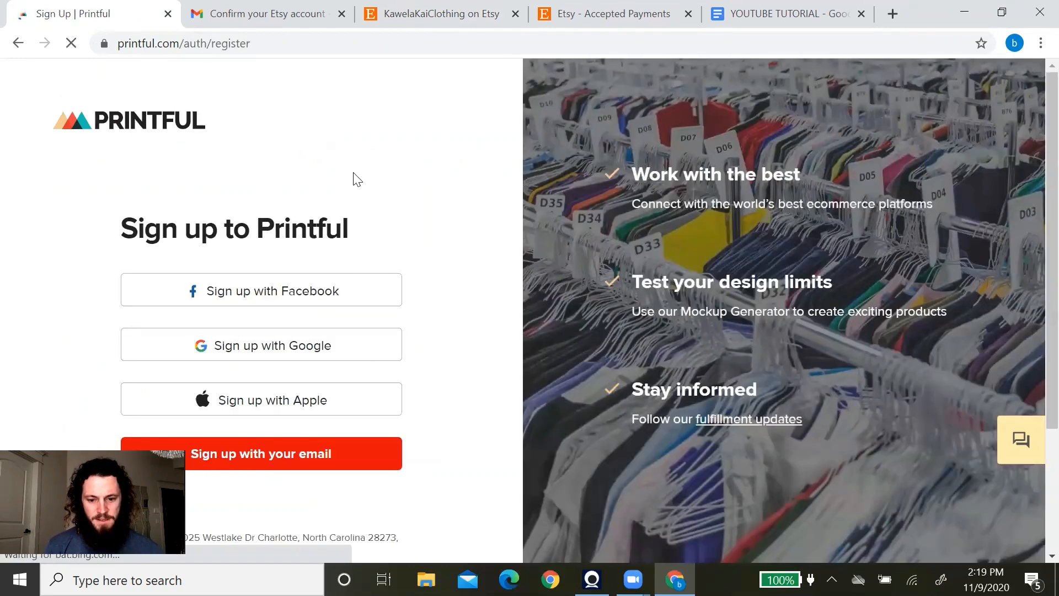
{"action": "scroll", "coordinate": [352, 178], "scroll_direction": "down", "scroll_amount": 3}
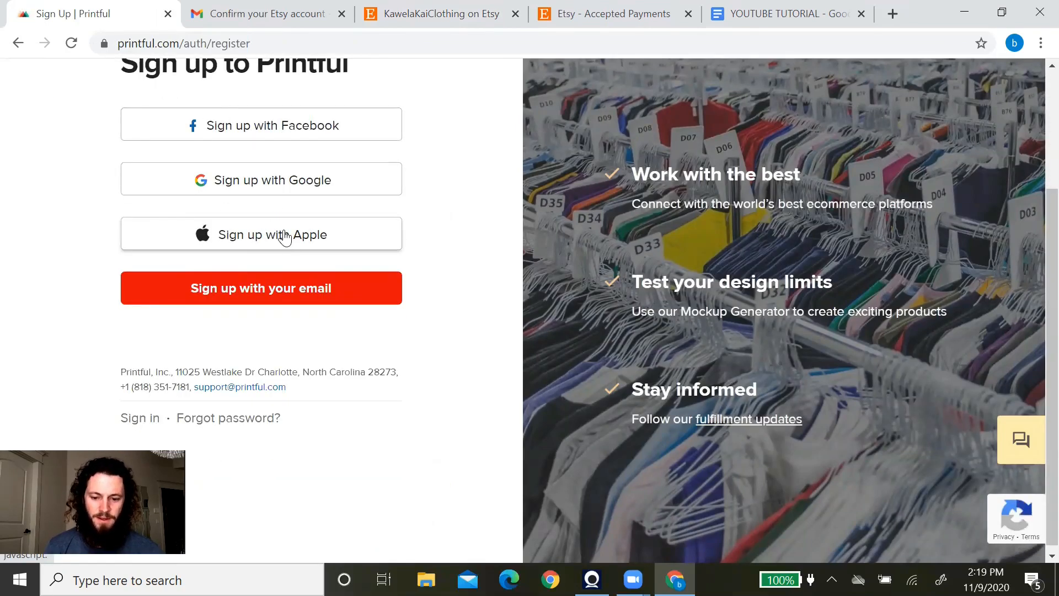
{"action": "left_click", "coordinate": [261, 283]}
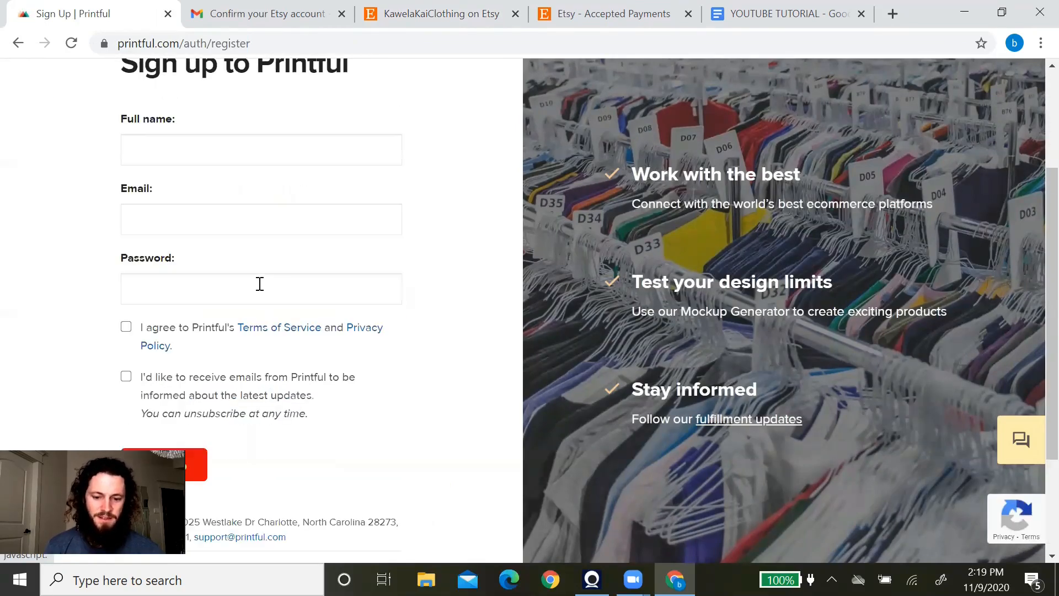
{"action": "left_click", "coordinate": [241, 147]}
{"action": "type", "text": "bRENO"}
{"action": "key", "text": "BackSpace"}
{"action": "key", "text": "BackSpace"}
{"action": "key", "text": "BackSpace"}
{"action": "key", "text": "BackSpace"}
{"action": "key", "text": "BackSpace"}
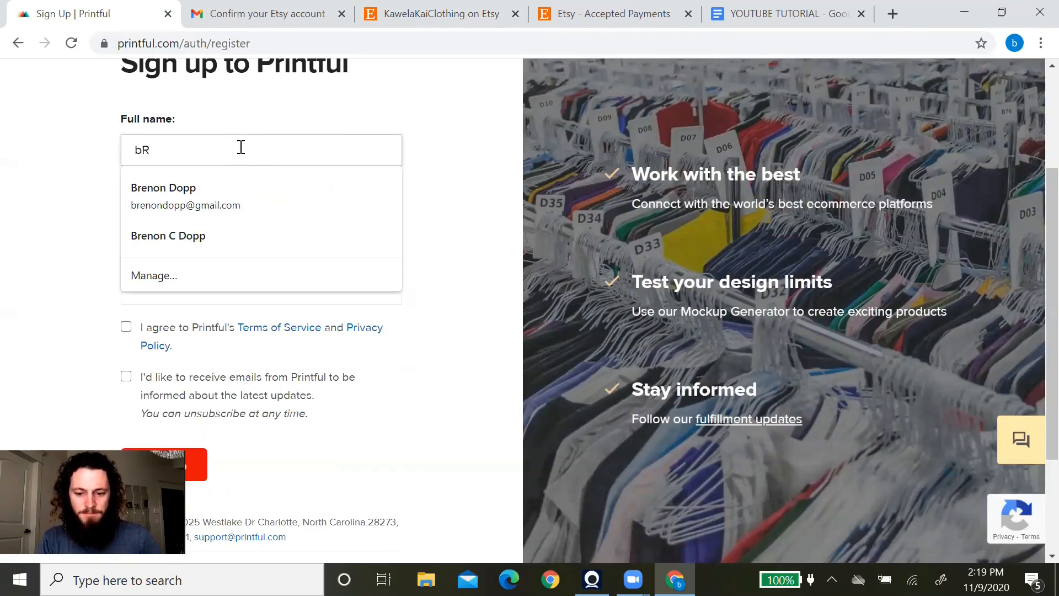
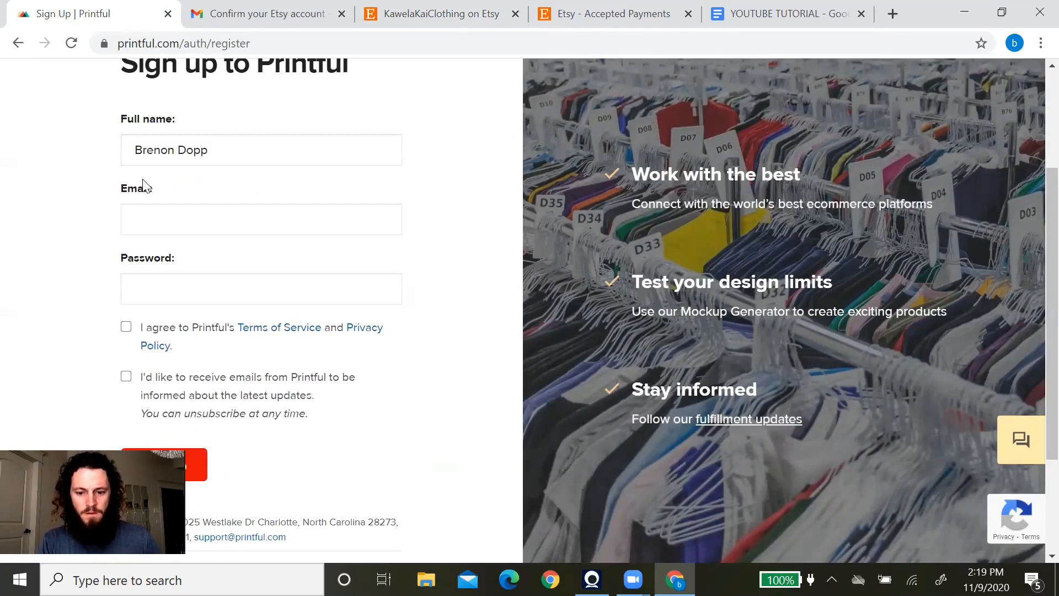
Enter the shop's e-mail address and a password, accept the Terms of Service, and submit.
{"action": "left_click", "coordinate": [168, 211]}
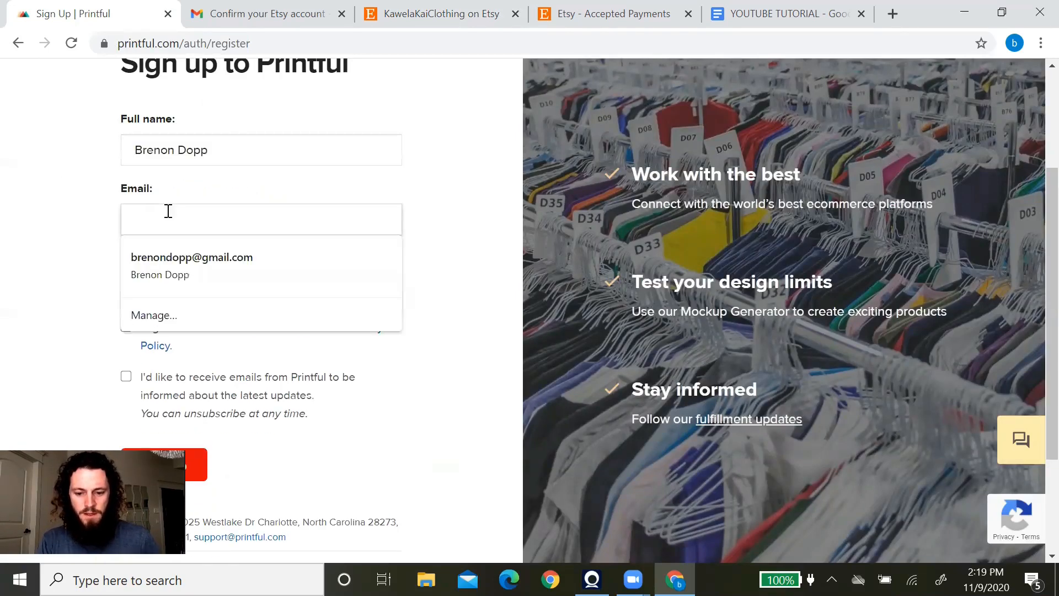
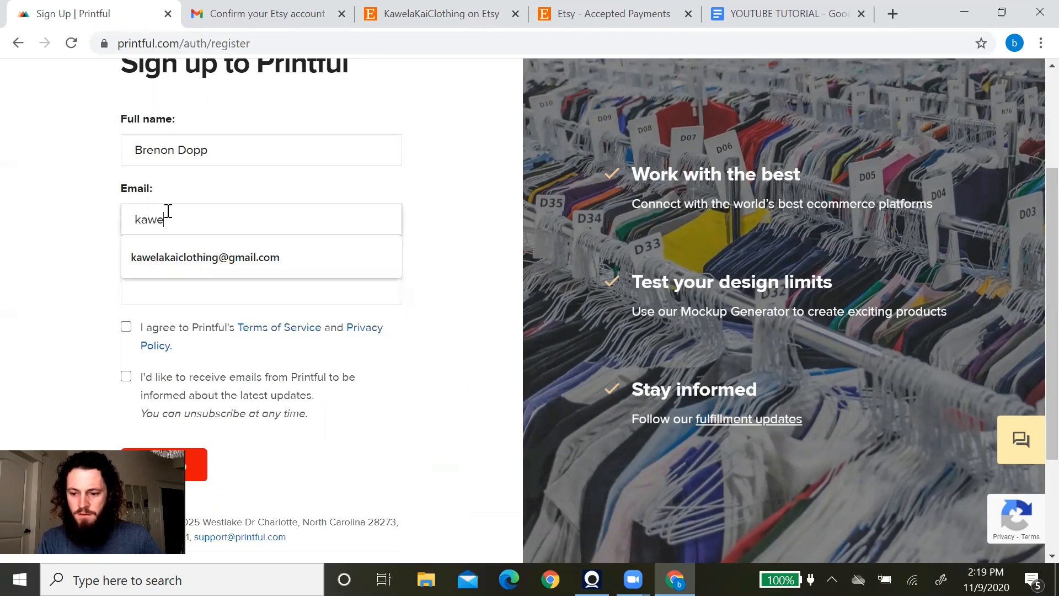
{"action": "left_click", "coordinate": [173, 284]}
{"action": "type", "text": "•••••••••••"}
{"action": "left_click", "coordinate": [67, 287]}
{"action": "scroll", "coordinate": [99, 303], "scroll_direction": "down", "scroll_amount": 1}
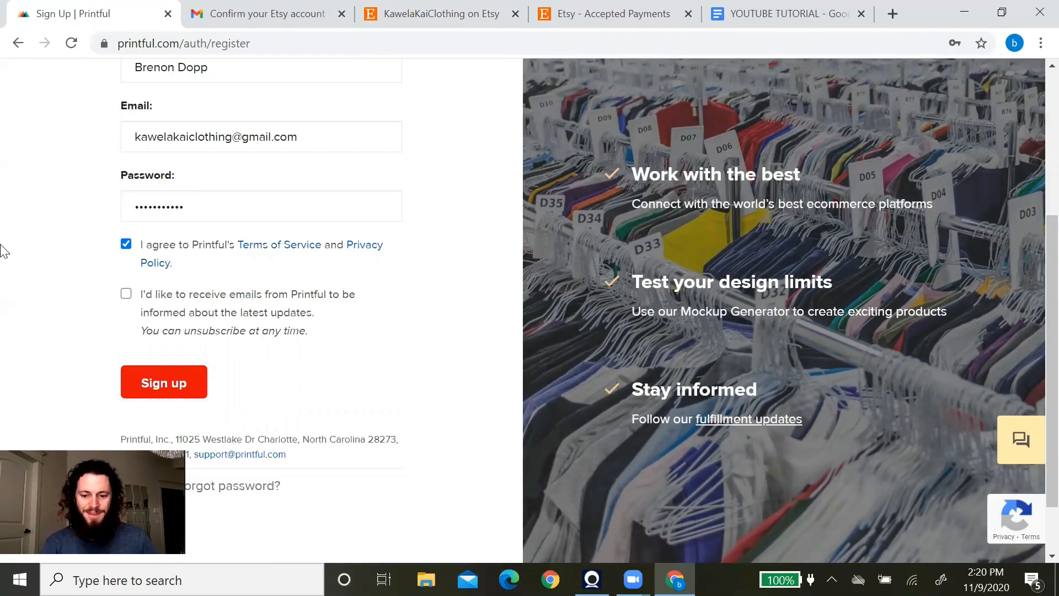
{"action": "left_click", "coordinate": [172, 364]}
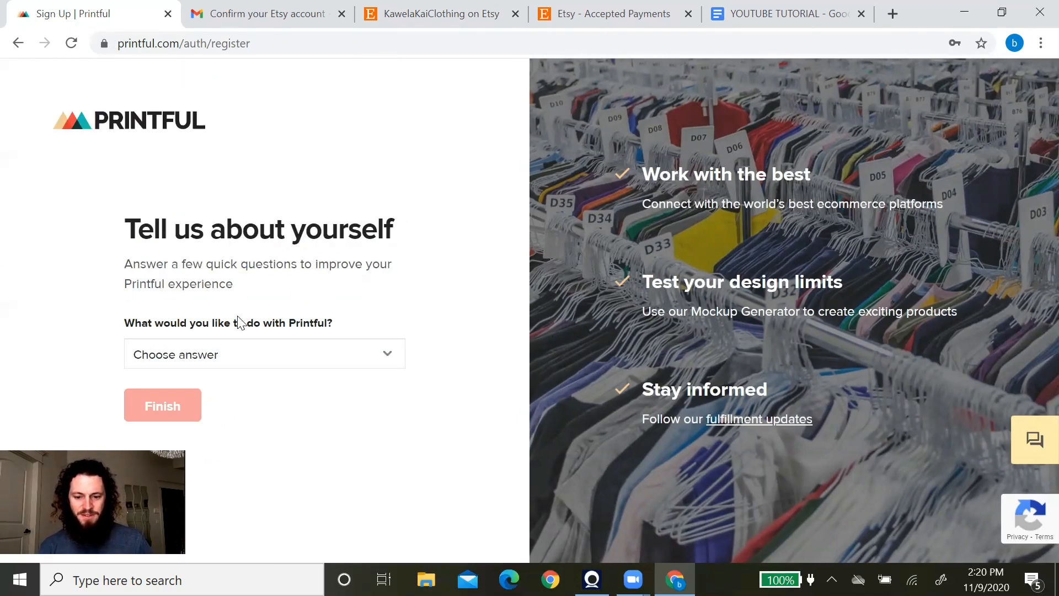
Answer the profile questions with 'Grow my online business', Etsy and 'Less than $1000', then finish signup.
{"action": "left_click", "coordinate": [245, 352]}
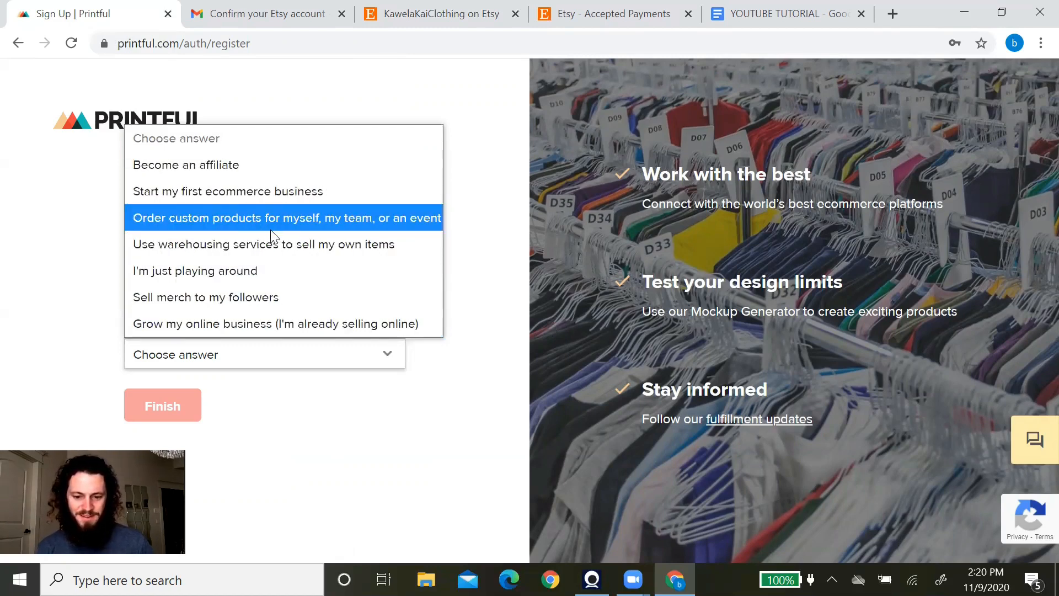
{"action": "left_click", "coordinate": [265, 324]}
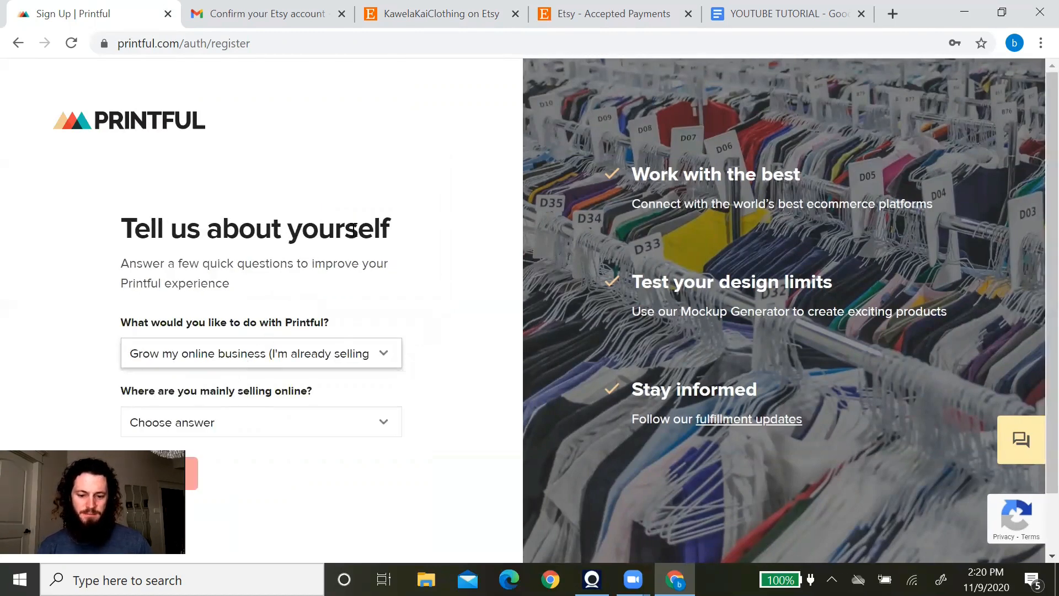
{"action": "scroll", "coordinate": [355, 229], "scroll_direction": "down", "scroll_amount": 2}
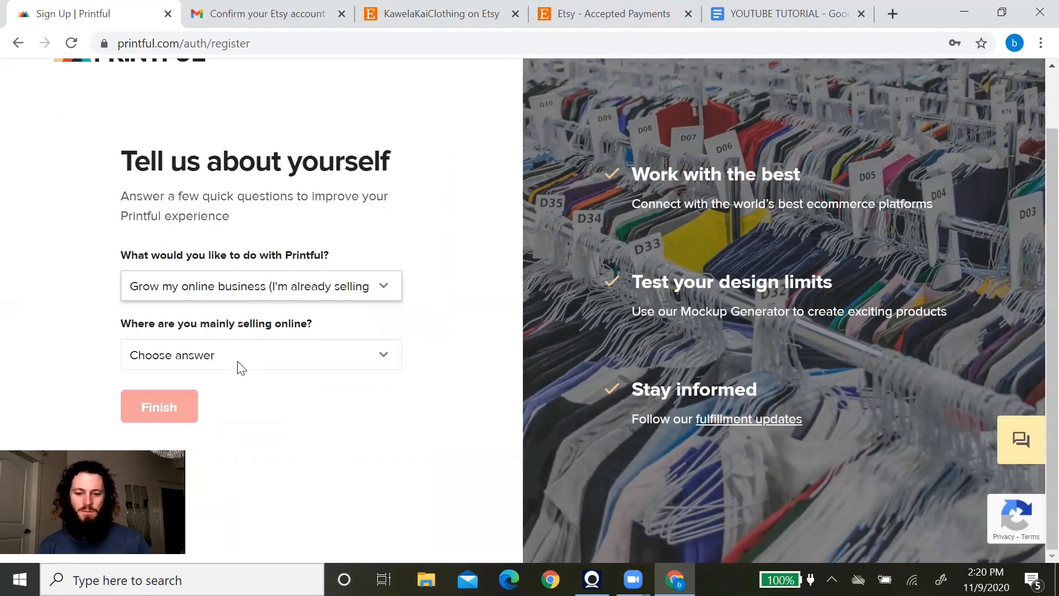
{"action": "left_click", "coordinate": [290, 356]}
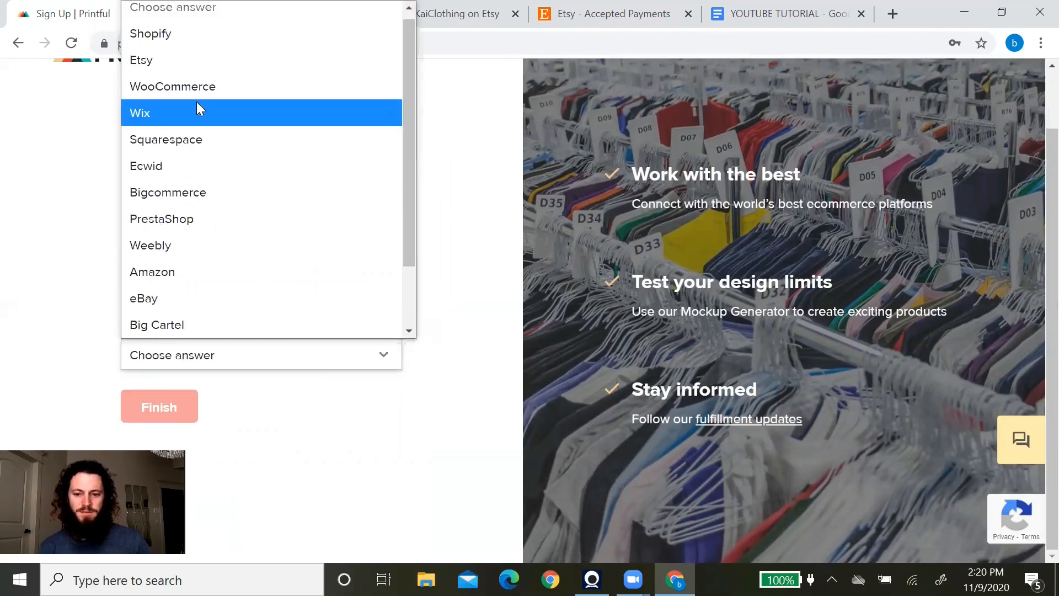
{"action": "left_click", "coordinate": [198, 64]}
{"action": "scroll", "coordinate": [97, 217], "scroll_direction": "down", "scroll_amount": 1}
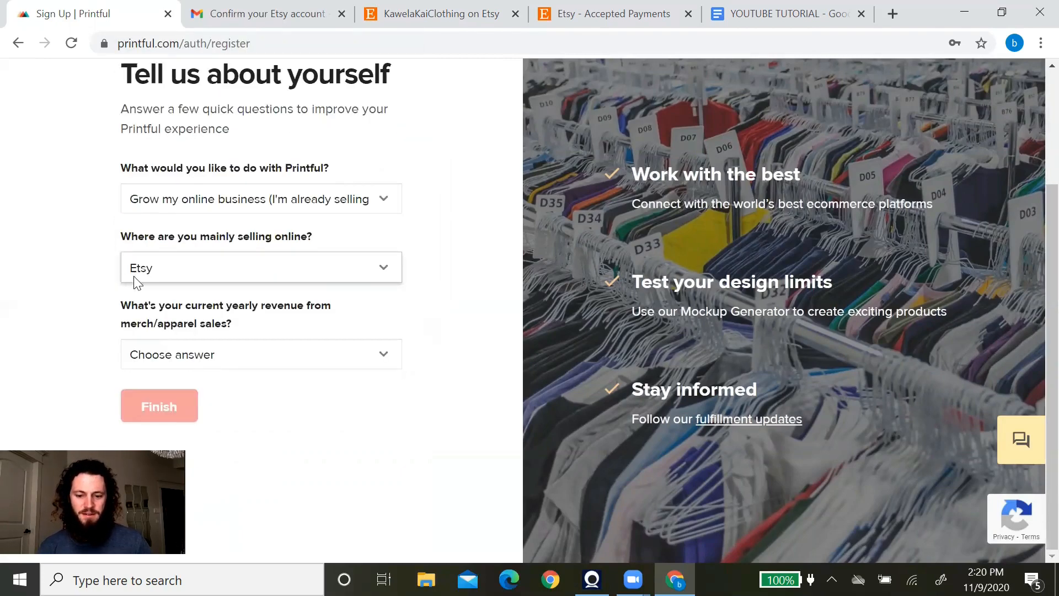
{"action": "left_click", "coordinate": [277, 357]}
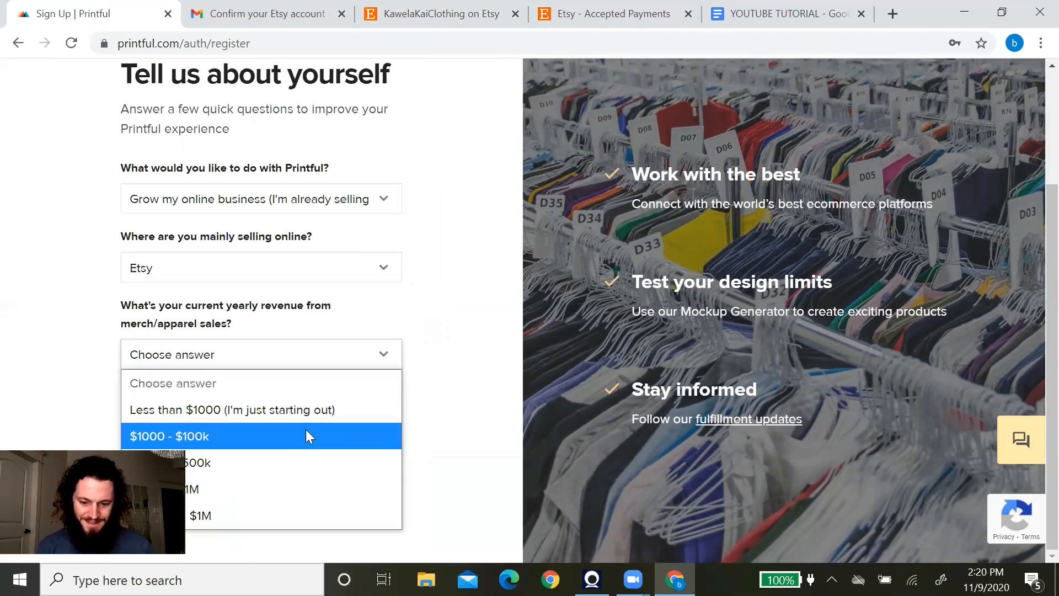
{"action": "left_click", "coordinate": [299, 407]}
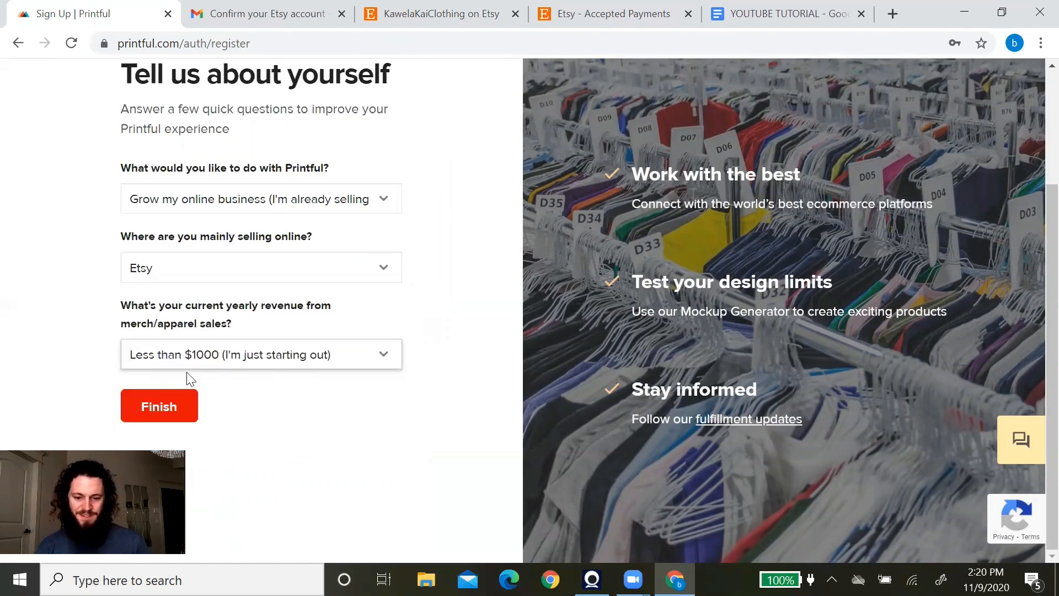
{"action": "left_click", "coordinate": [166, 405]}
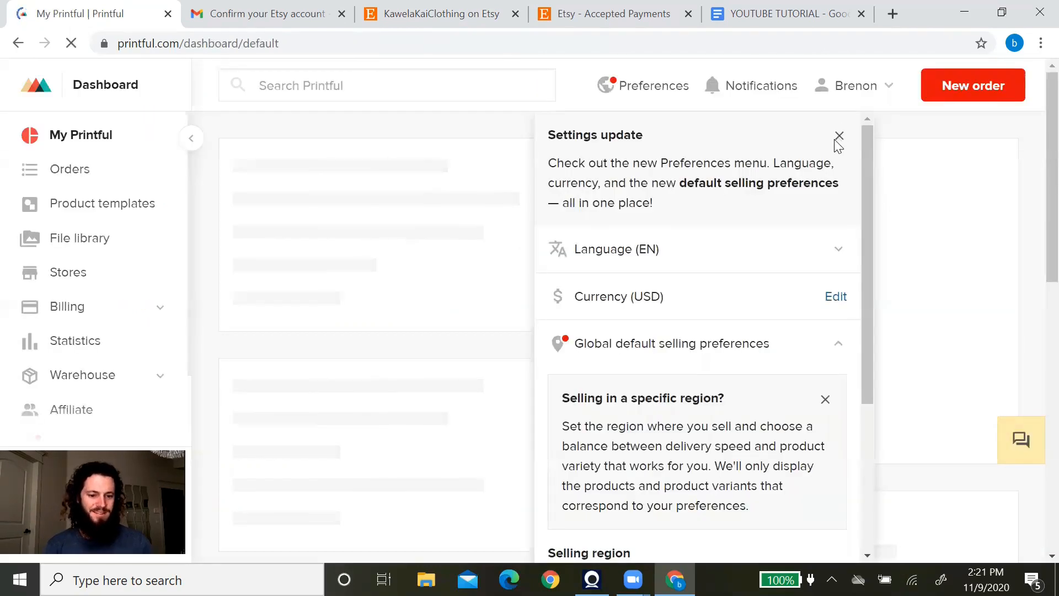
Close the Settings update notice, expand and collapse Language (EN), and scroll over the welcome dashboard.
{"action": "left_click", "coordinate": [841, 137]}
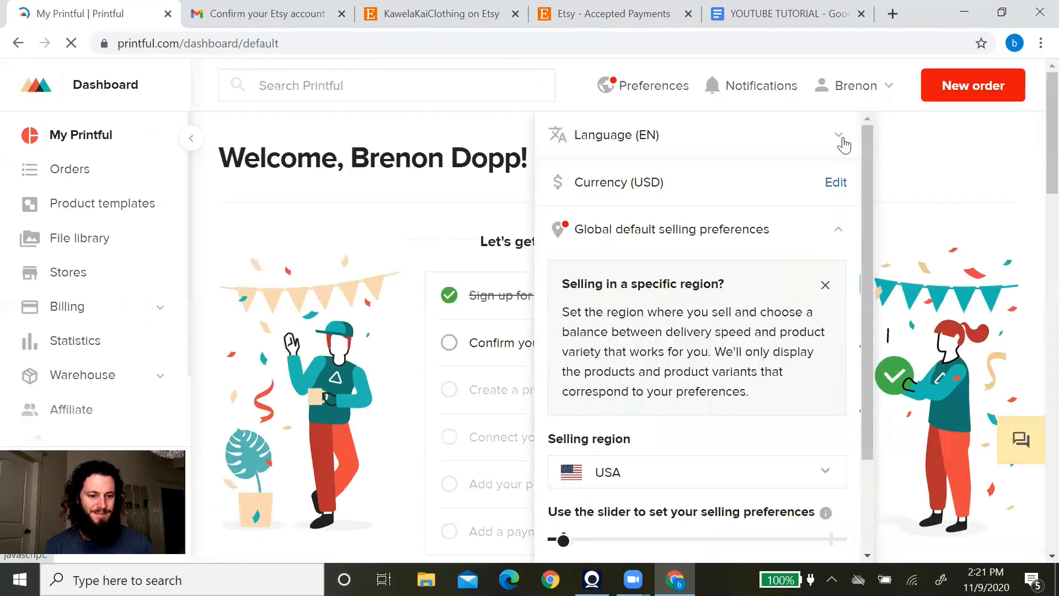
{"action": "left_click", "coordinate": [841, 143]}
{"action": "left_click", "coordinate": [840, 141]}
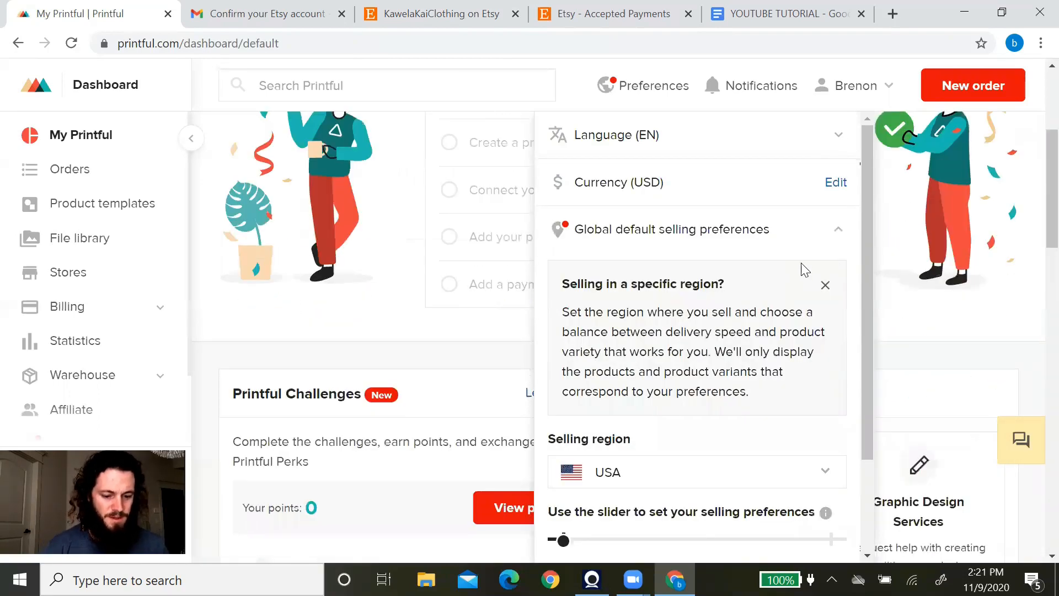
{"action": "scroll", "coordinate": [811, 218], "scroll_direction": "down", "scroll_amount": 10}
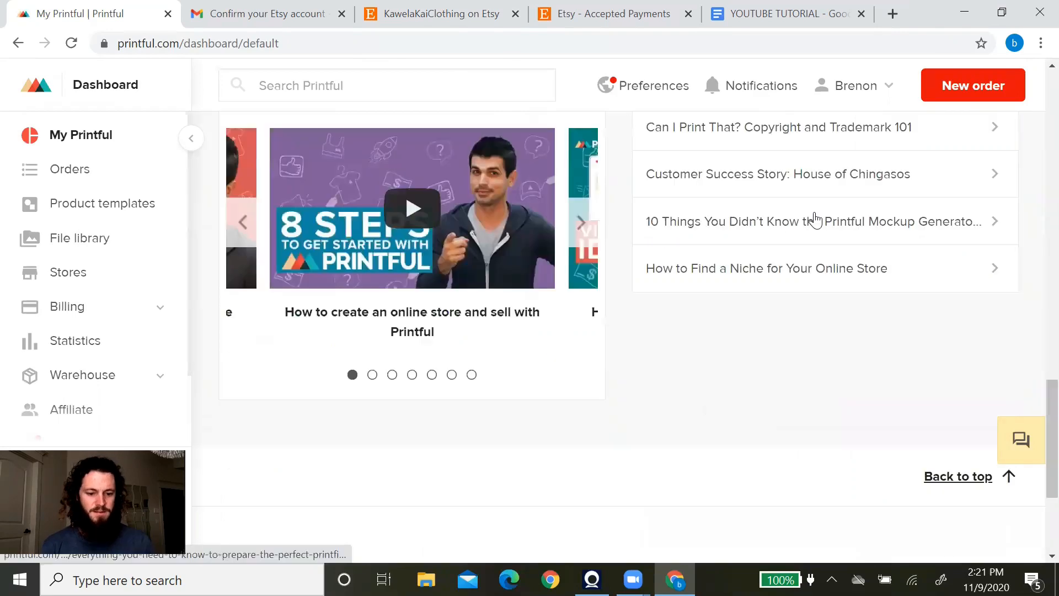
{"action": "scroll", "coordinate": [816, 224], "scroll_direction": "down", "scroll_amount": 3}
{"action": "scroll", "coordinate": [819, 224], "scroll_direction": "up", "scroll_amount": 15}
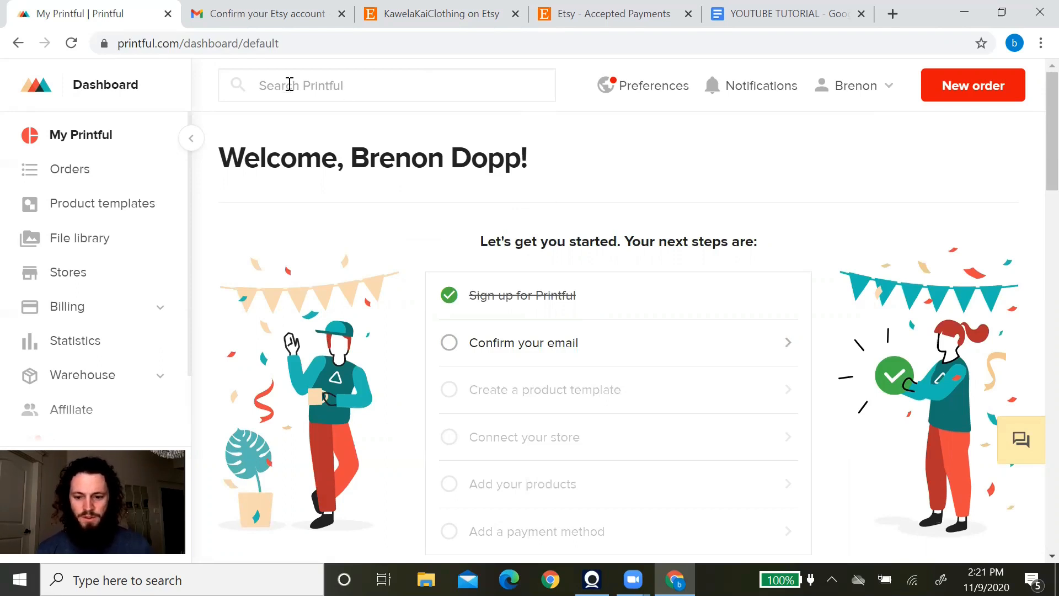
From Stores, pick Etsy among the ecommerce platforms and review its connection instructions.
{"action": "left_click", "coordinate": [67, 279]}
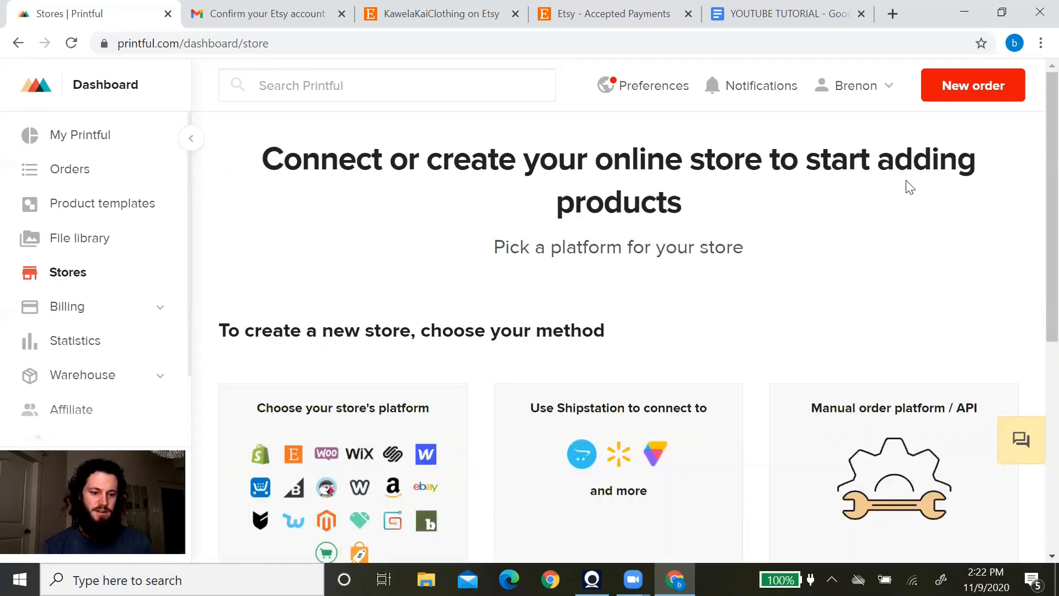
{"action": "scroll", "coordinate": [390, 260], "scroll_direction": "down", "scroll_amount": 3}
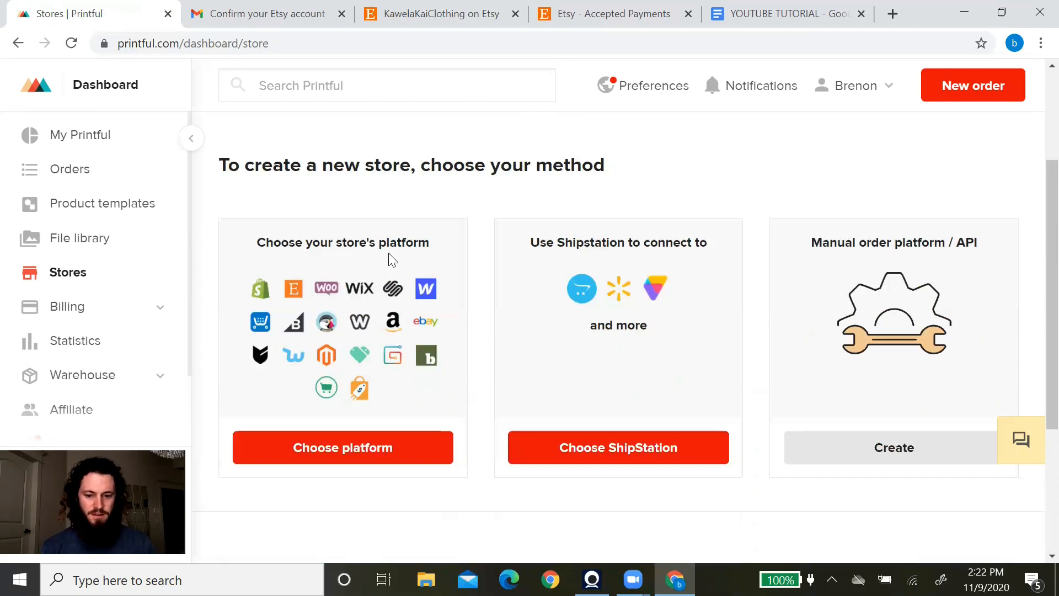
{"action": "left_click", "coordinate": [381, 458]}
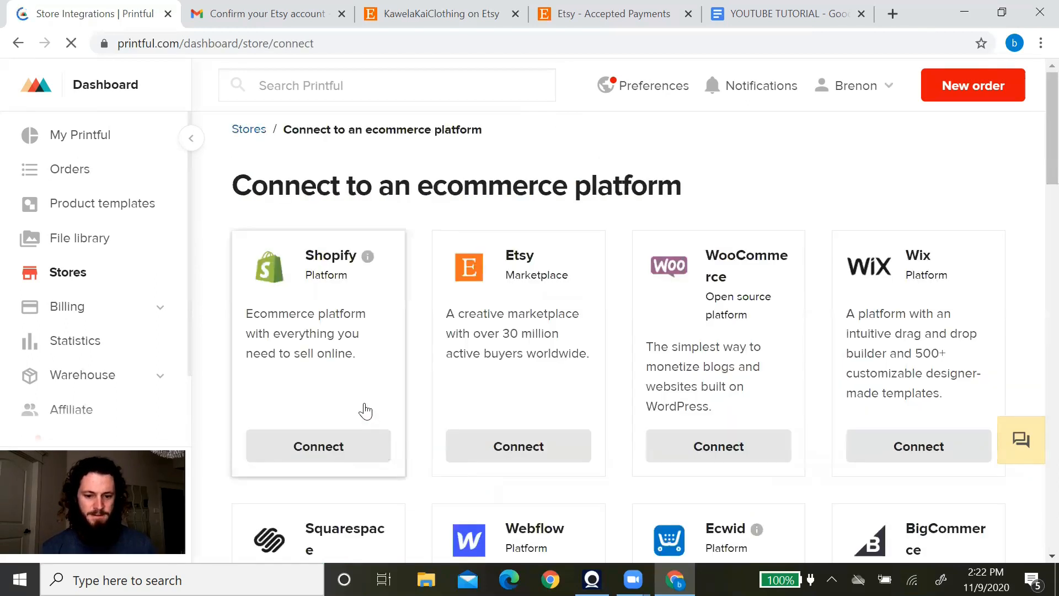
{"action": "left_click", "coordinate": [519, 447]}
{"action": "scroll", "coordinate": [273, 266], "scroll_direction": "down", "scroll_amount": 8}
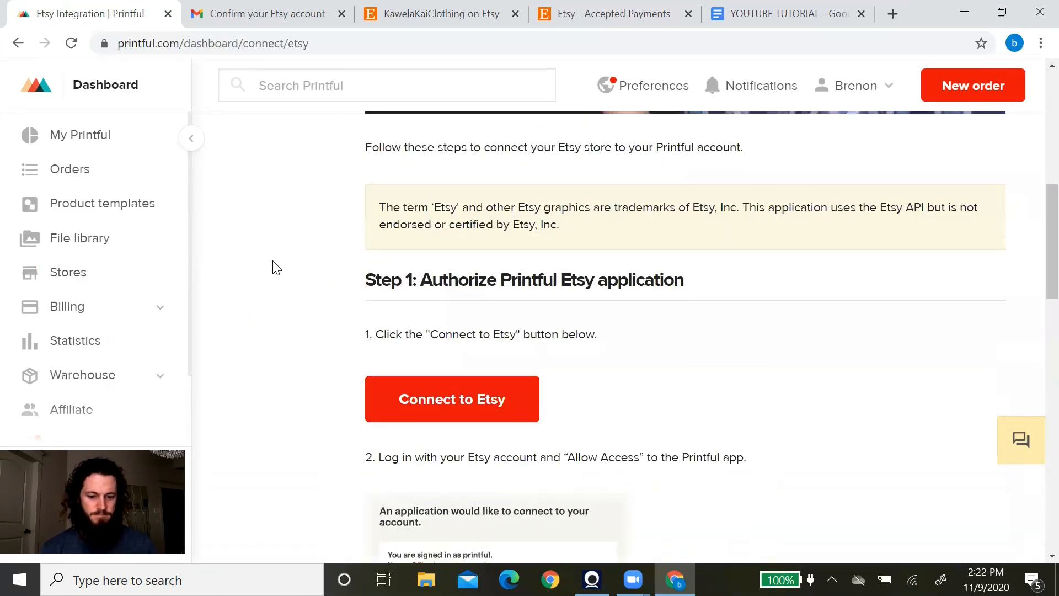
{"action": "scroll", "coordinate": [273, 266], "scroll_direction": "down", "scroll_amount": 2}
{"action": "scroll", "coordinate": [339, 298], "scroll_direction": "down", "scroll_amount": 2}
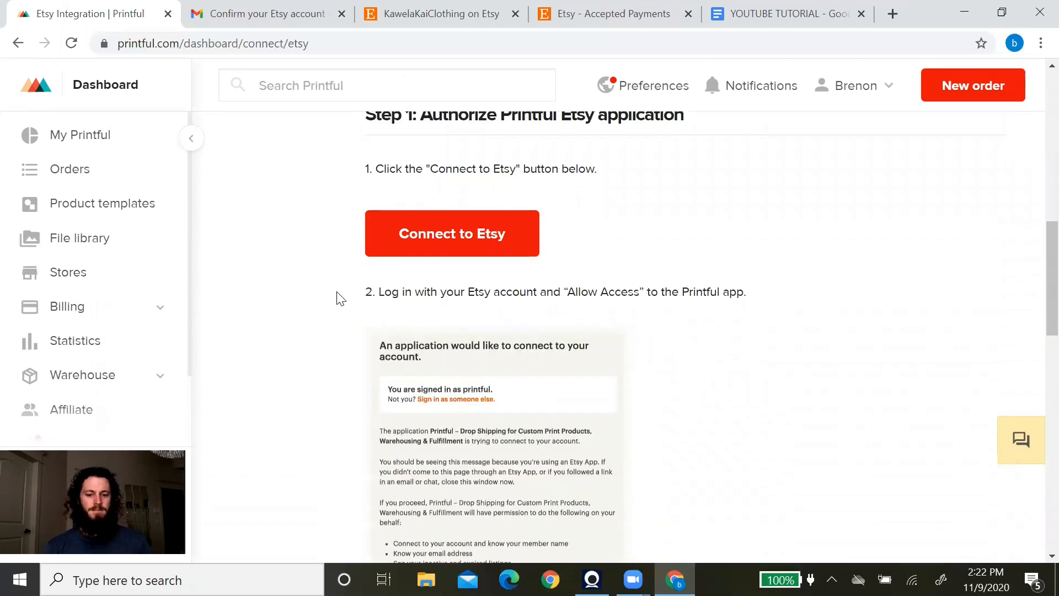
Allow Printful access on Etsy and connect the KawelaKaiClothing store to the existing Printful account.
{"action": "left_click", "coordinate": [464, 244]}
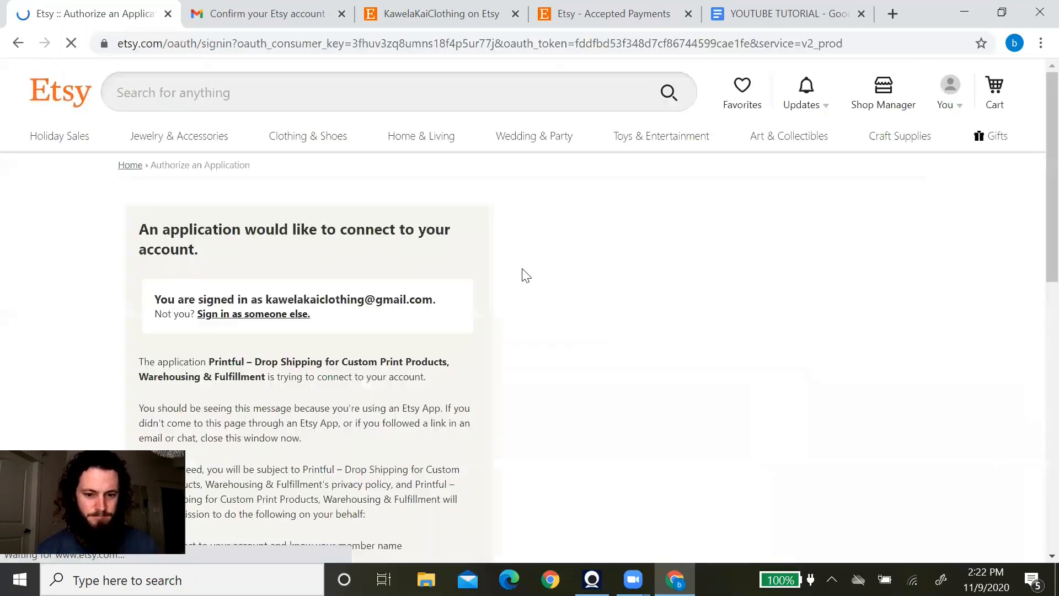
{"action": "scroll", "coordinate": [518, 262], "scroll_direction": "down", "scroll_amount": 1}
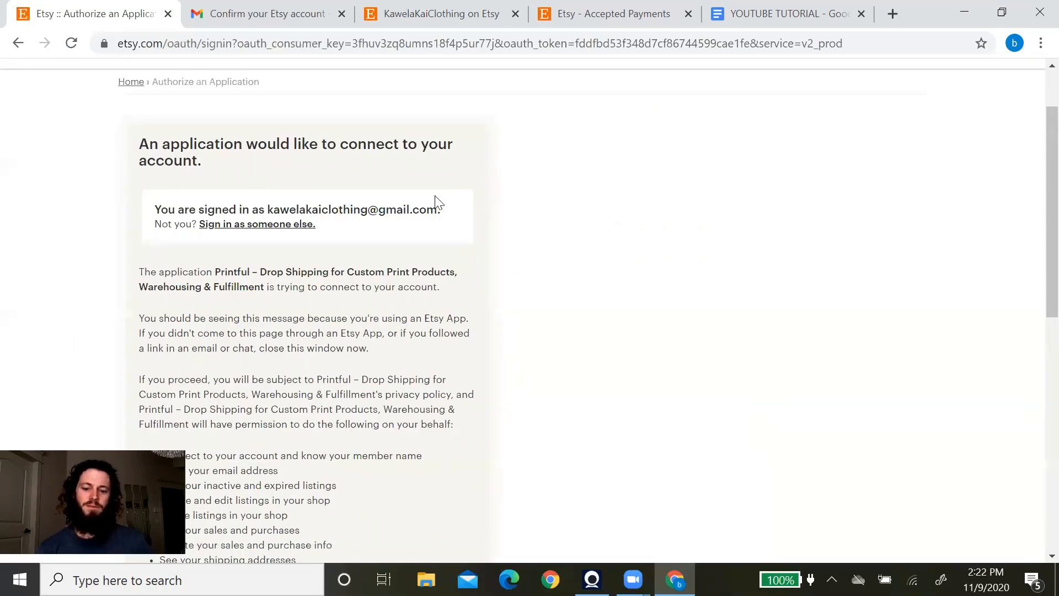
{"action": "scroll", "coordinate": [439, 207], "scroll_direction": "down", "scroll_amount": 4}
{"action": "left_click", "coordinate": [192, 446]}
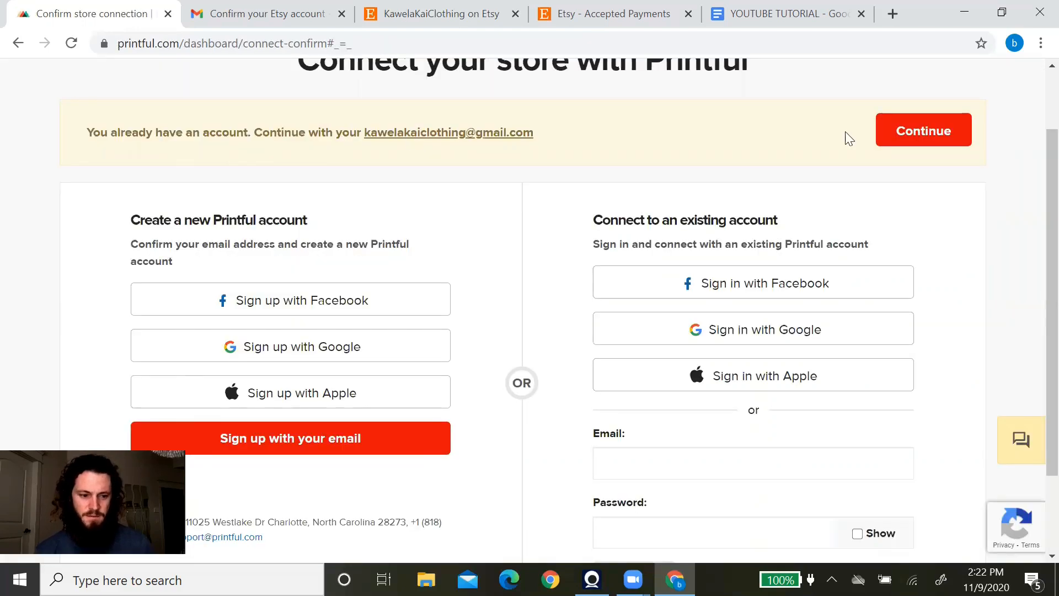
{"action": "left_click", "coordinate": [908, 134]}
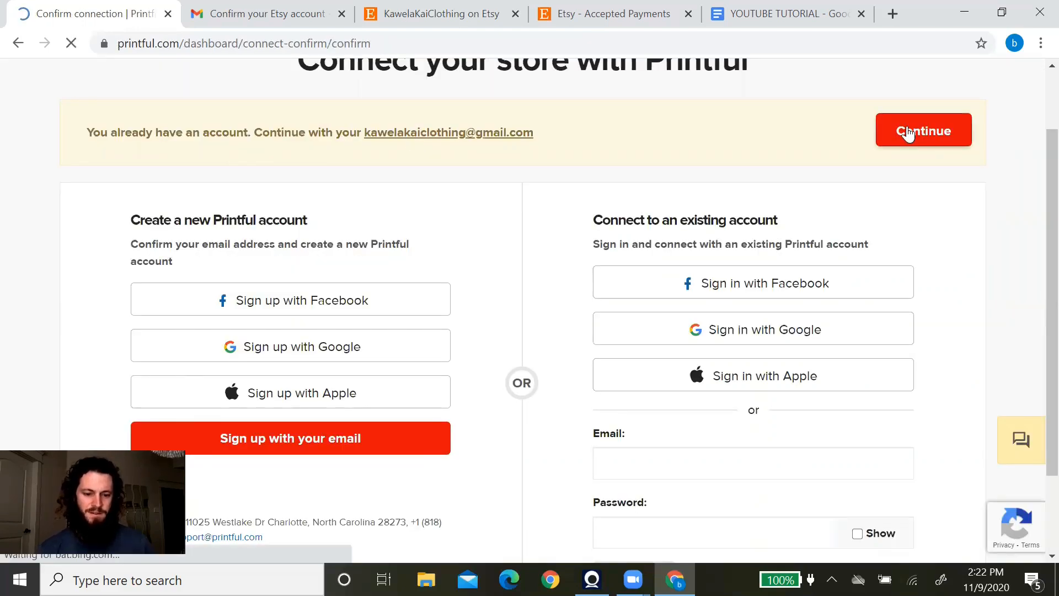
{"action": "left_click", "coordinate": [494, 233]}
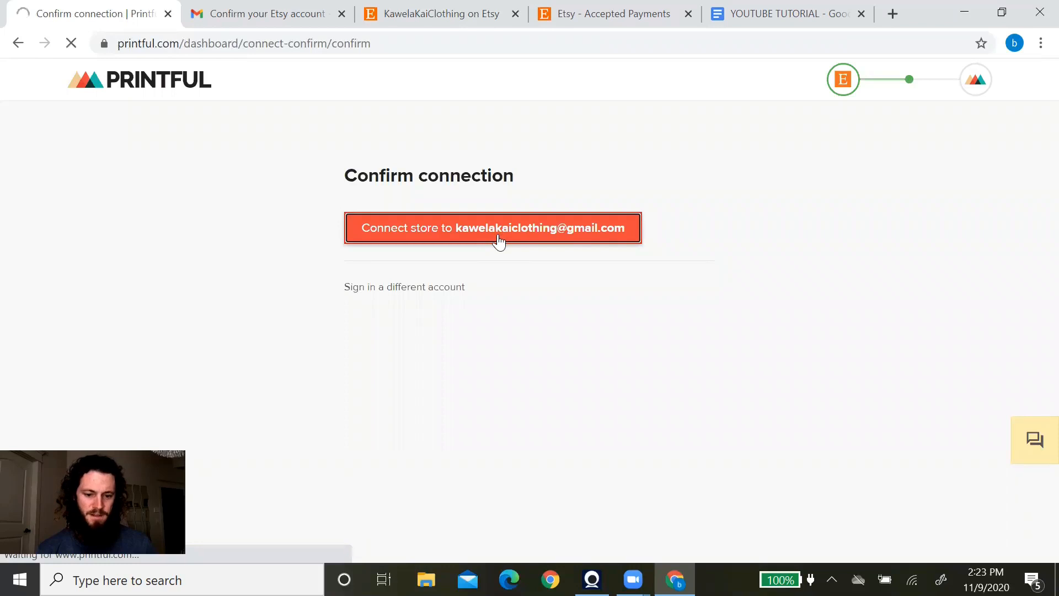